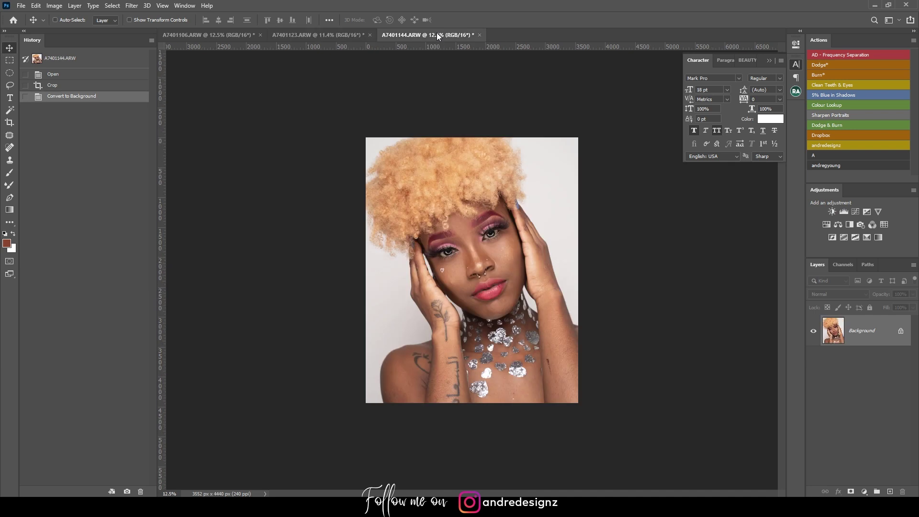
Step: Review the camera data in the file info of A7401106.ARW and close it without changes
left_click(238, 36)
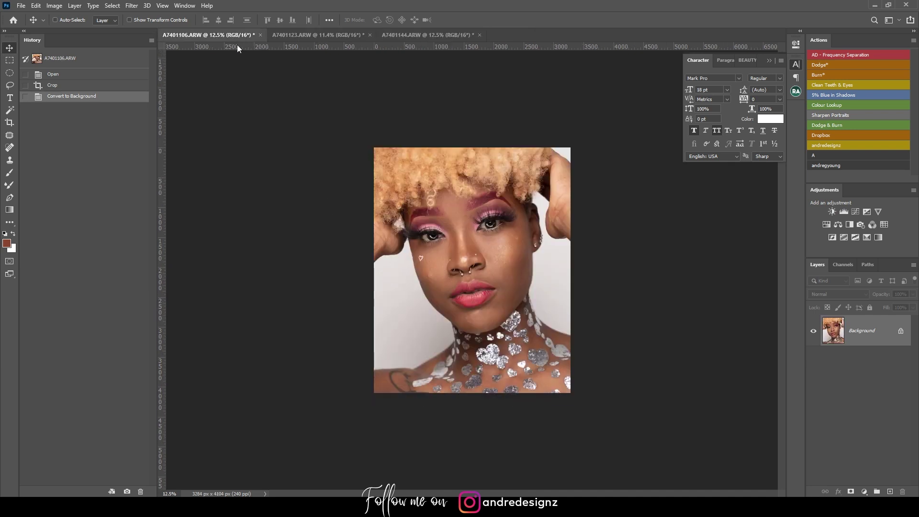
left_click(21, 6)
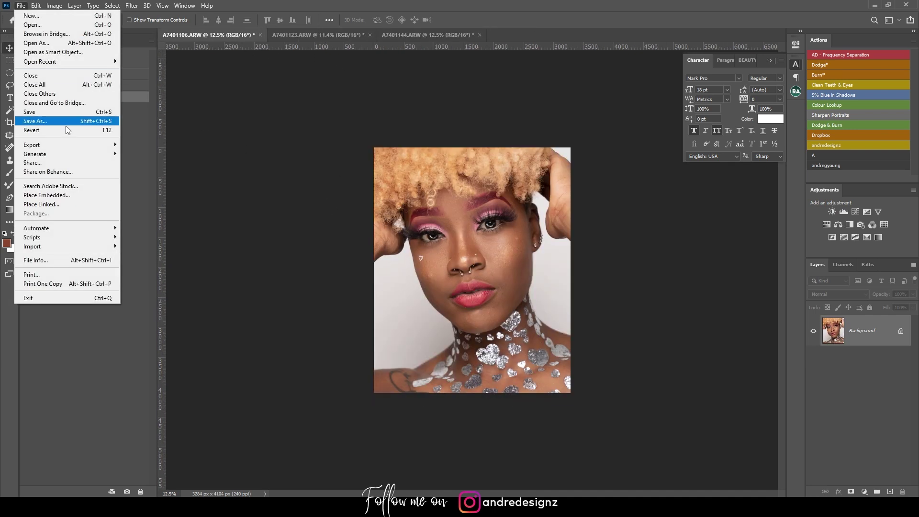
left_click(52, 261)
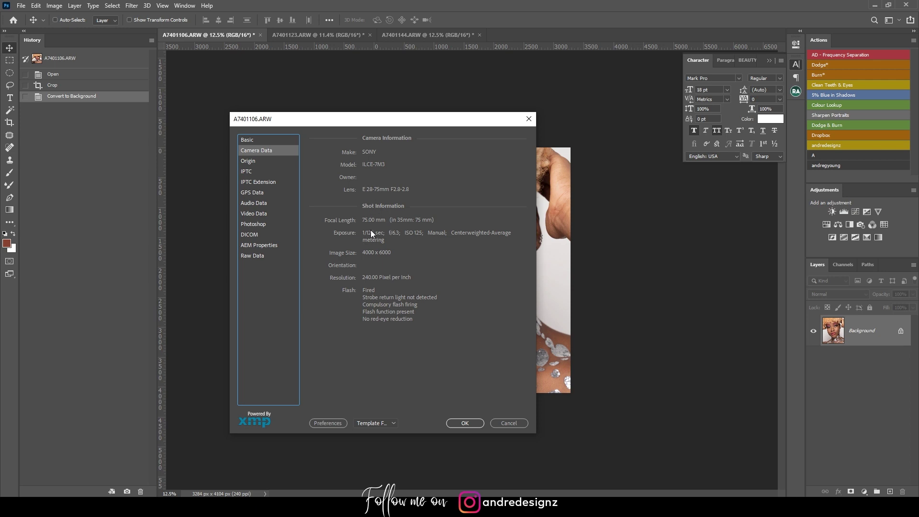
left_click_drag(423, 120, 342, 94)
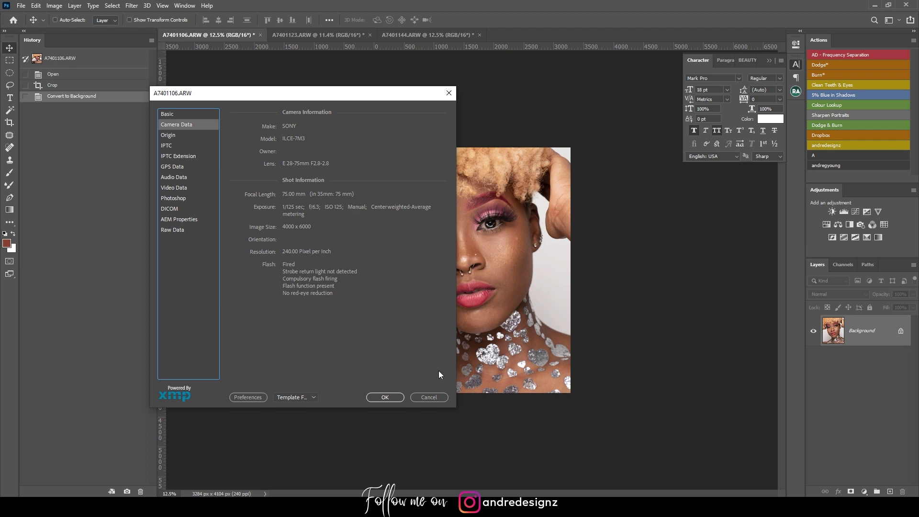
left_click(429, 397)
Step: Review the camera data in the file info of A7401123.ARW and close it without changes
left_click(311, 35)
left_click(21, 5)
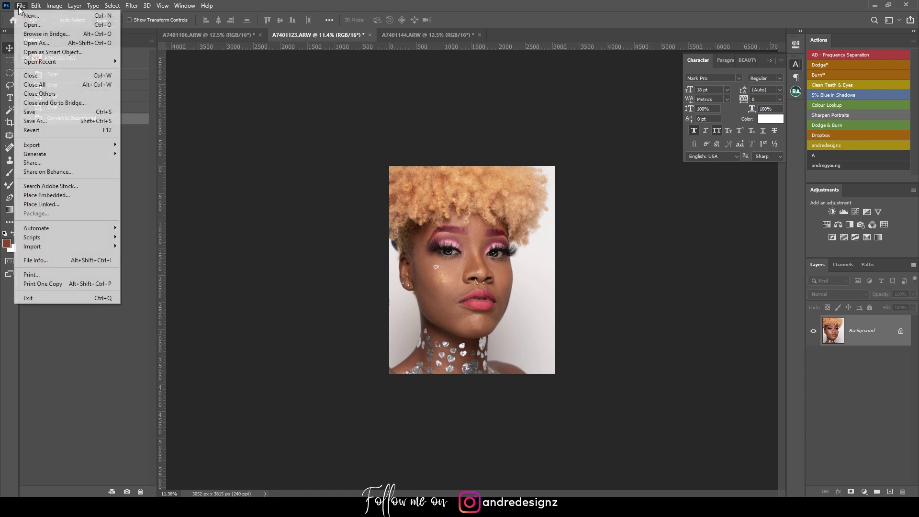
left_click(66, 262)
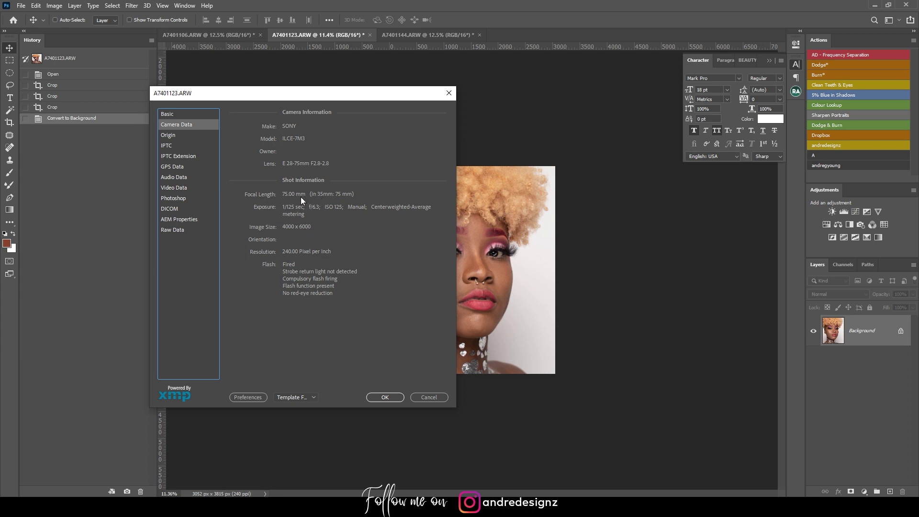
left_click(429, 397)
Step: Duplicate the Background layer of A7401106.ARW
left_click(423, 37)
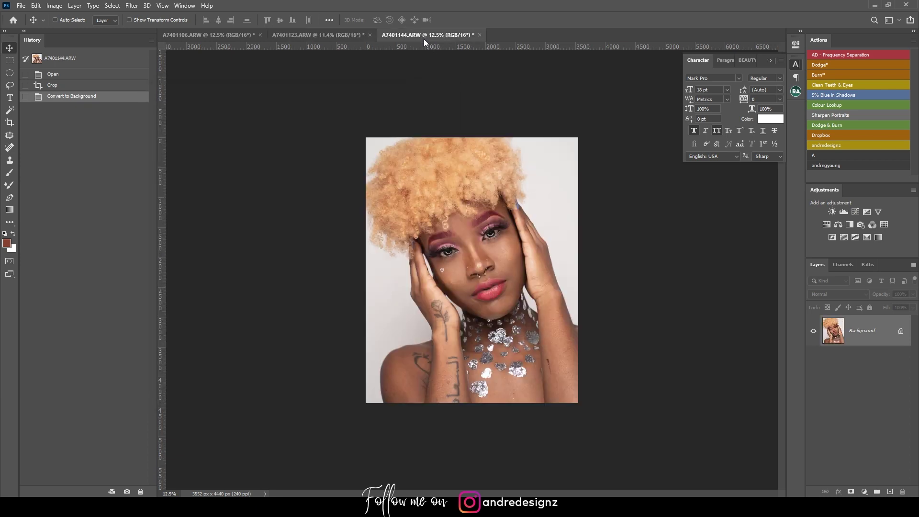
left_click(203, 31)
scroll(593, 245, "up", 2)
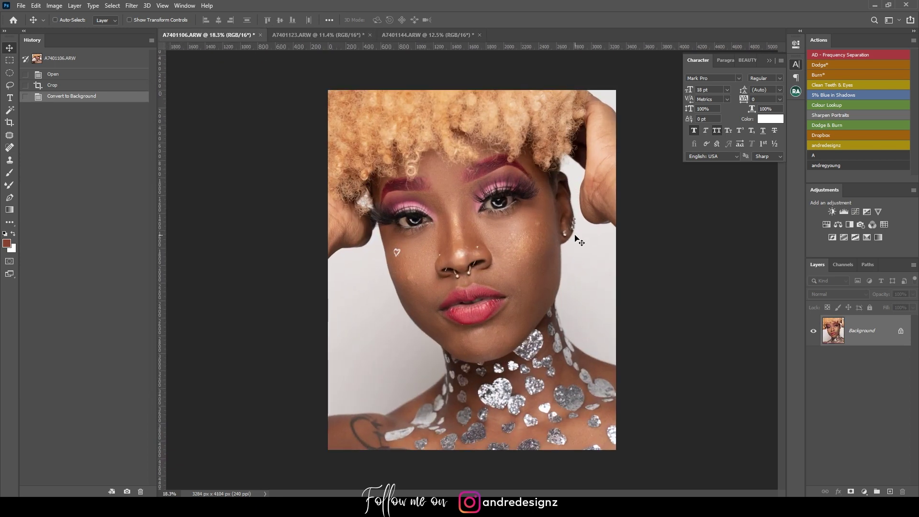
left_click_drag(879, 337, 890, 491)
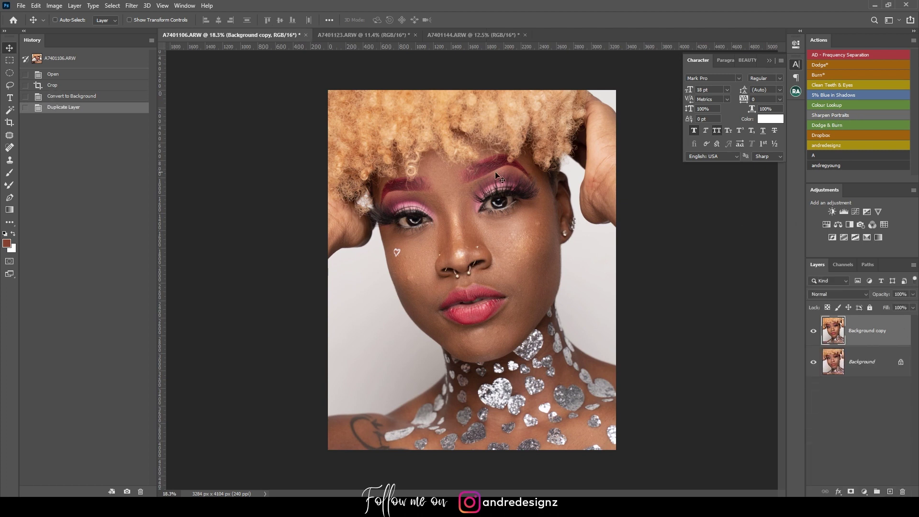
Step: Patch the blemishes on the outer cheek near the earrings with the Patch tool
scroll(507, 170, "up", 2)
key("j")
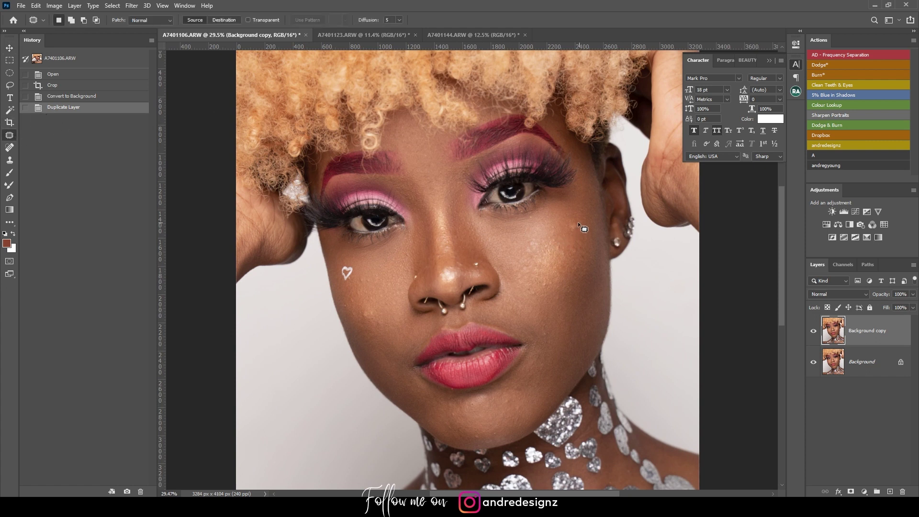
left_click_drag(579, 231, 579, 224)
mouse_move(576, 227)
left_mouse_down()
mouse_move(578, 238)
mouse_move(539, 243)
left_mouse_up()
key("ctrl+d")
key("ctrl+d")
left_click_drag(539, 244, 557, 246)
left_click_drag(560, 247, 569, 255)
key("ctrl+d")
Step: Patch the blemishes beneath the eye and on the lower part of the same cheek
mouse_move(553, 224)
left_mouse_down()
mouse_move(550, 230)
mouse_move(532, 216)
left_mouse_up()
left_click_drag(532, 220, 543, 230)
key("ctrl+d")
mouse_move(545, 277)
left_mouse_down()
mouse_move(540, 283)
mouse_move(548, 278)
left_mouse_up()
mouse_move(544, 283)
left_mouse_down()
mouse_move(532, 295)
mouse_move(555, 280)
left_mouse_up()
key("ctrl+d")
Step: Patch the blemishes on the jaw below the corner of the lips and along the chin's lower edge
mouse_move(552, 284)
left_mouse_down()
mouse_move(572, 292)
mouse_move(566, 311)
mouse_move(527, 399)
mouse_move(506, 397)
left_mouse_up()
key("ctrl+d")
key("ctrl+d")
mouse_move(503, 398)
left_mouse_down()
mouse_move(500, 414)
mouse_move(519, 400)
left_mouse_up()
key("ctrl+d")
left_click_drag(517, 402, 521, 413)
key("ctrl+d")
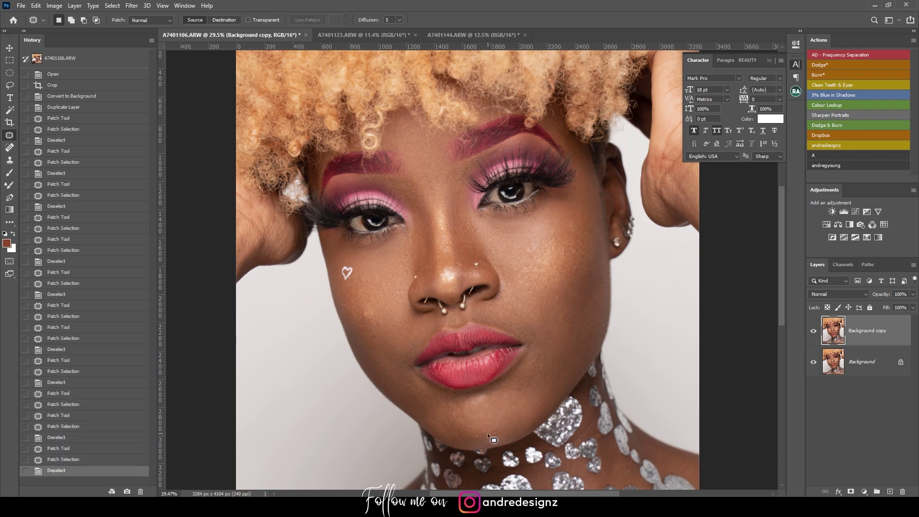
mouse_move(472, 433)
left_mouse_down()
mouse_move(480, 422)
mouse_move(497, 430)
mouse_move(495, 419)
left_mouse_up()
key("ctrl+d")
key("ctrl+d")
Step: Patch the blemishes on the cheek below the white painted heart
left_click_drag(377, 326, 381, 320)
mouse_move(377, 322)
left_mouse_down()
mouse_move(389, 334)
mouse_move(403, 308)
mouse_move(373, 287)
left_mouse_up()
key("ctrl+d")
key("ctrl+d")
mouse_move(372, 286)
left_mouse_down()
mouse_move(368, 318)
mouse_move(386, 325)
mouse_move(393, 309)
mouse_move(348, 300)
left_mouse_up()
key("ctrl+d")
key("ctrl+d")
left_click_drag(346, 302, 357, 312)
key("ctrl+d")
Step: Patch the remaining spots just under the lower lip and on the chin
left_click_drag(521, 265, 503, 230)
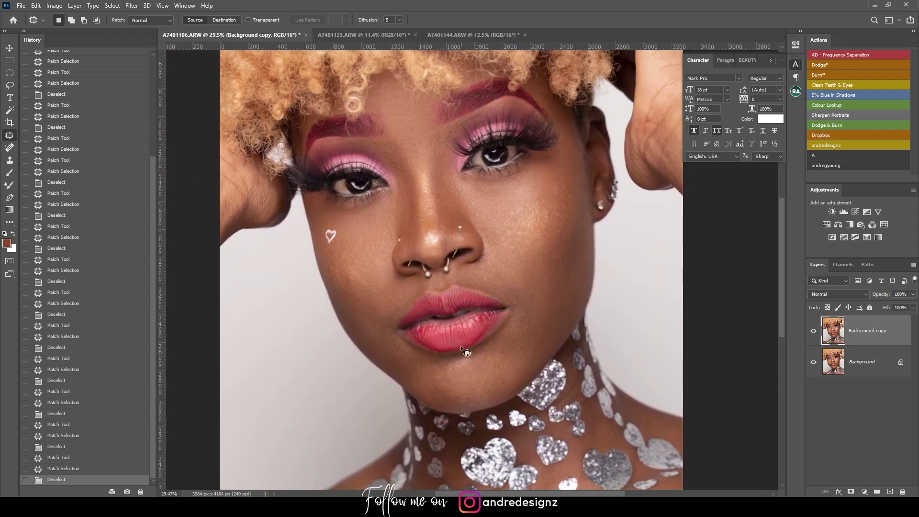
mouse_move(456, 364)
left_mouse_down()
mouse_move(460, 371)
mouse_move(437, 351)
mouse_move(443, 354)
left_mouse_up()
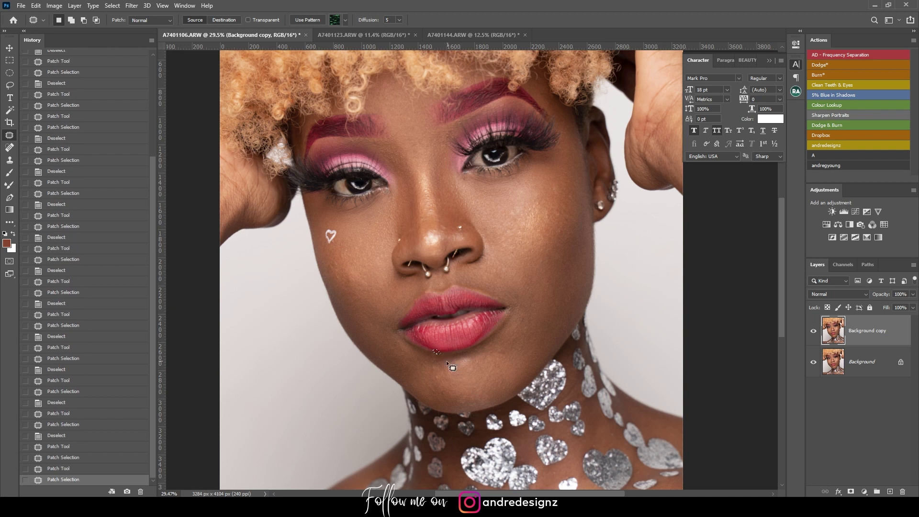
left_click_drag(432, 386, 446, 392)
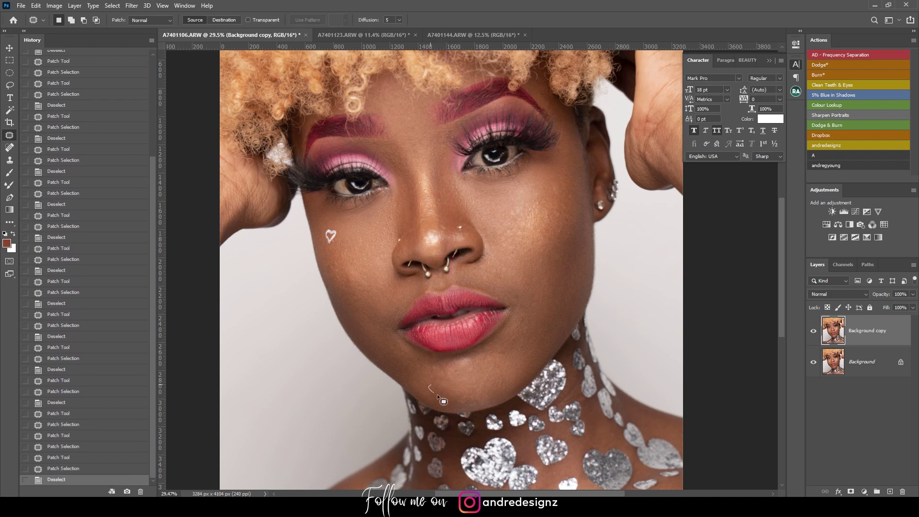
Step: Duplicate the Background layer of A7401123.ARW
left_click(357, 35)
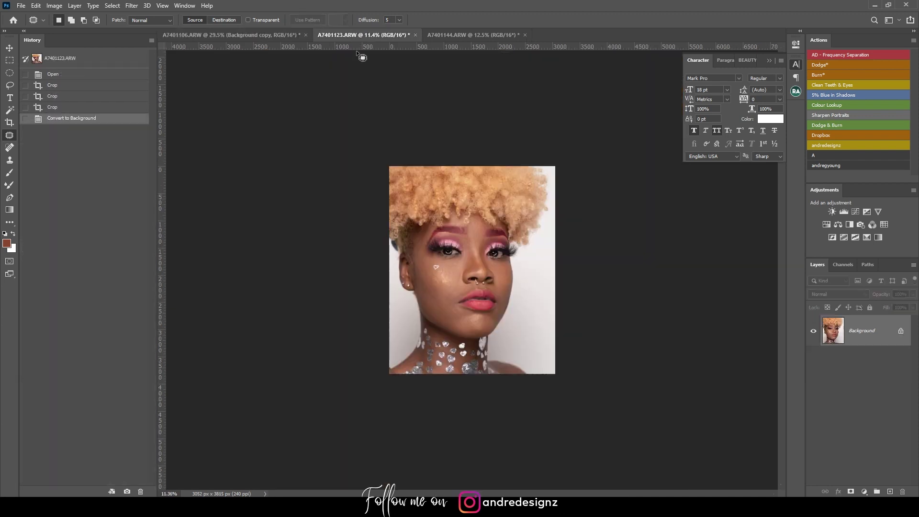
left_click_drag(872, 337, 889, 491)
Step: Patch the blemishes on the cheek below the painted heart in A7401123.ARW
key("ctrl+plus")
key("ctrl+plus")
key("ctrl+plus")
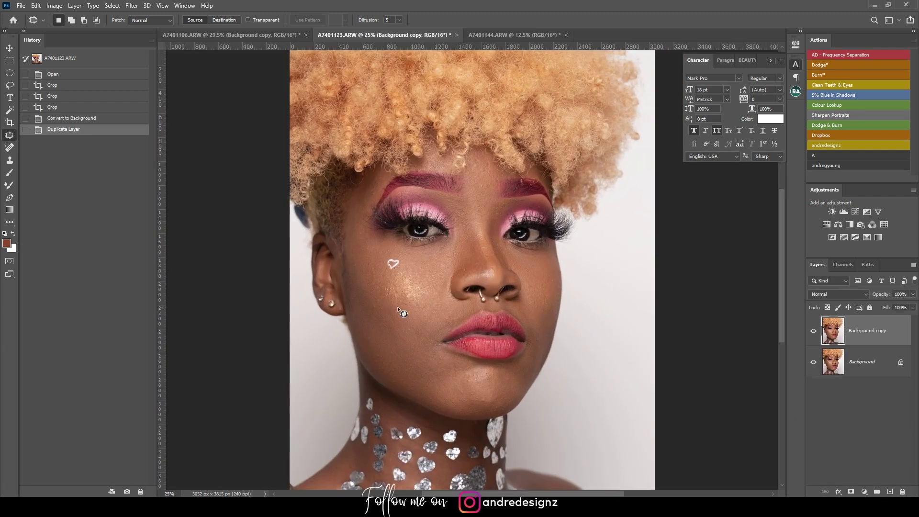
mouse_move(403, 311)
left_mouse_down()
mouse_move(415, 296)
mouse_move(413, 307)
mouse_move(398, 310)
left_mouse_up()
key("ctrl+d")
key("ctrl+d")
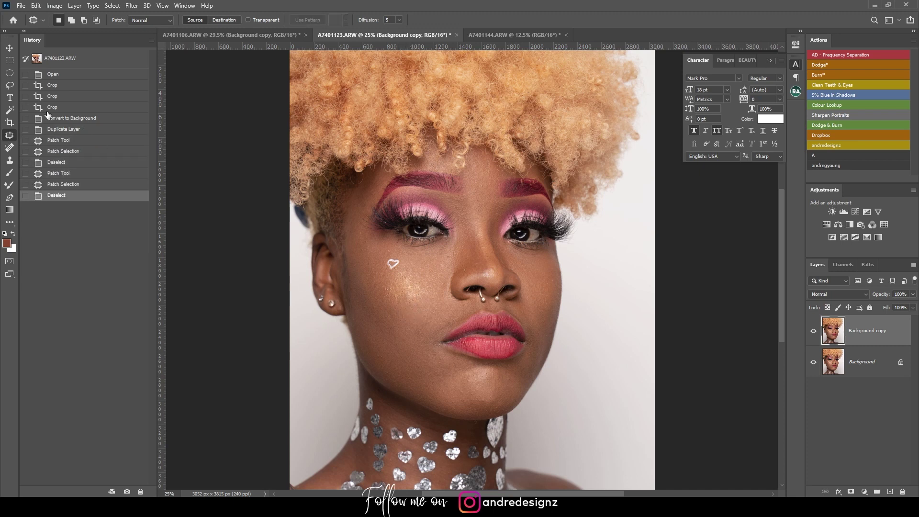
Step: Try removing small spots across the highlighted cheek using the Spot Healing Brush at size 40
left_click(9, 148)
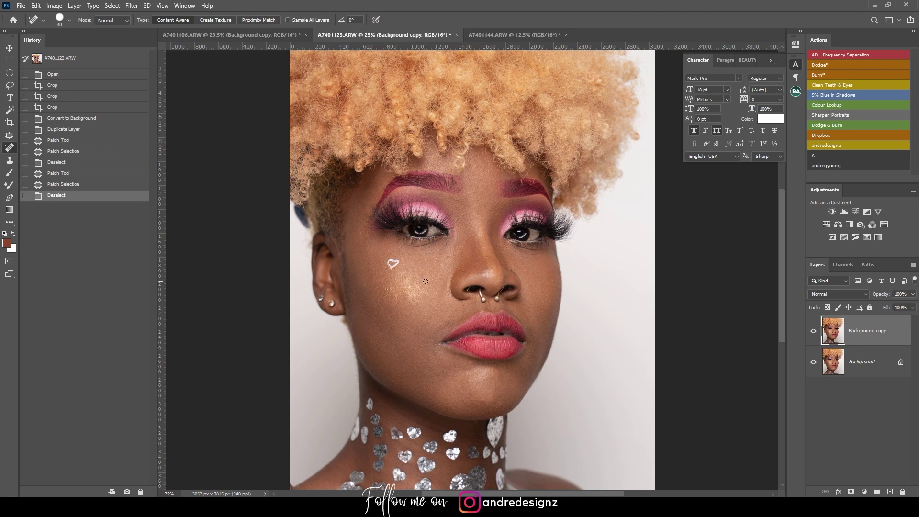
left_click(437, 257)
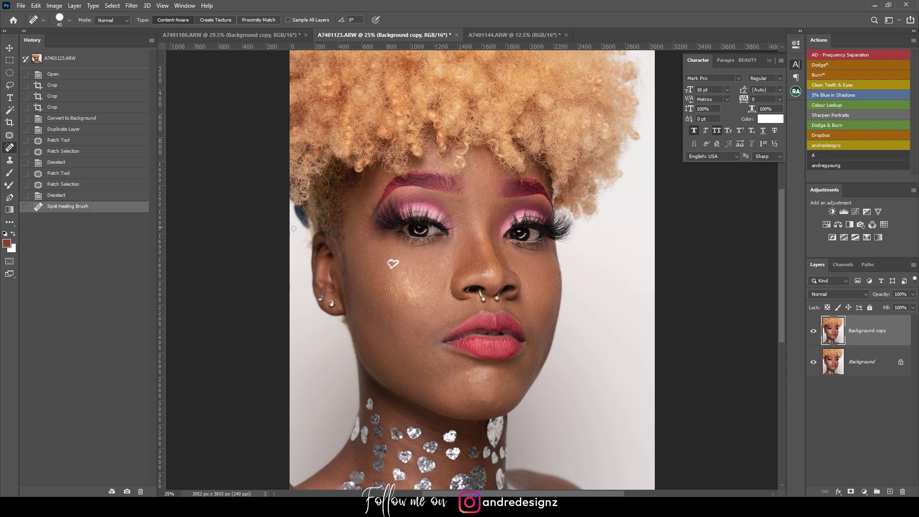
left_click(387, 288)
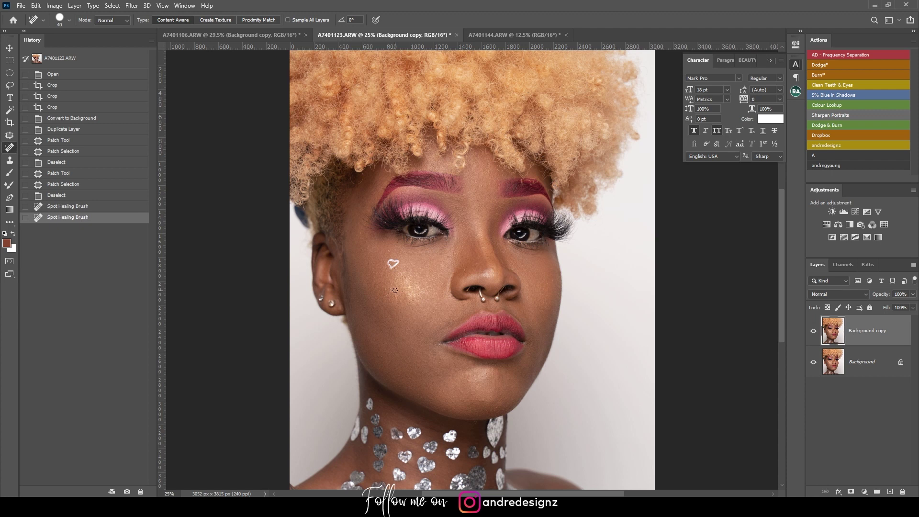
left_click(398, 294)
left_click(397, 297)
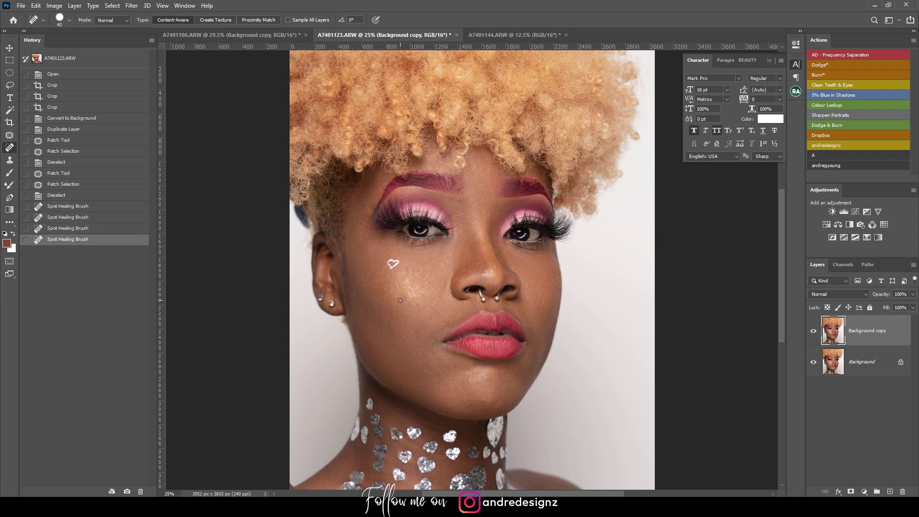
left_click(400, 300)
left_click(402, 330)
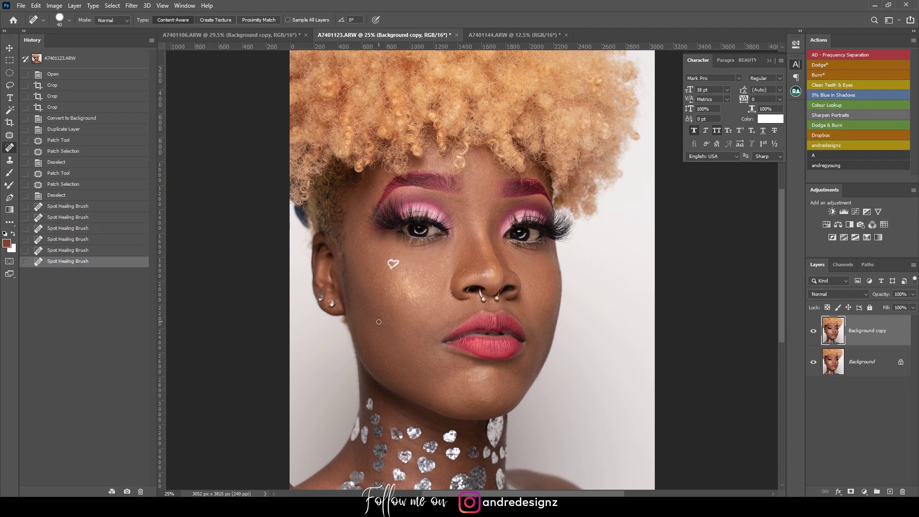
Step: Revert the image to the state before the Spot Healing Brush strokes
key("ctrl+plus")
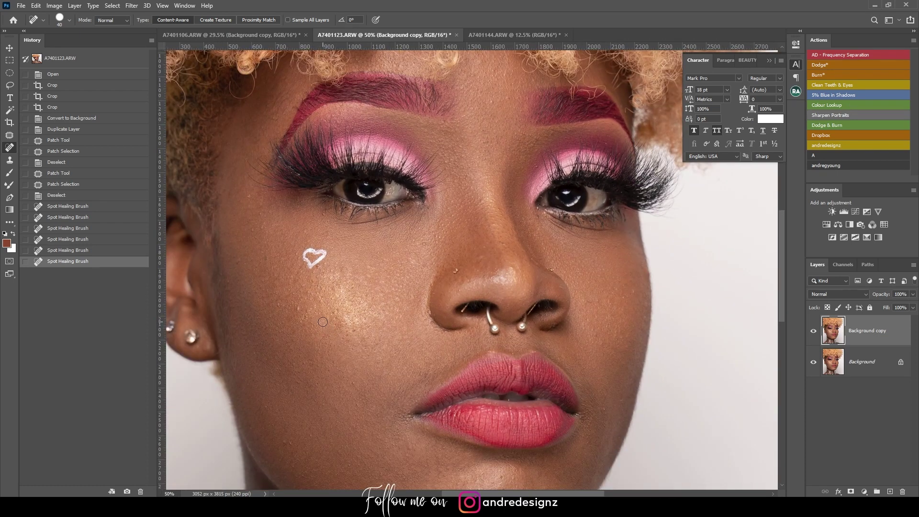
key("ctrl+plus")
key("ctrl+plus")
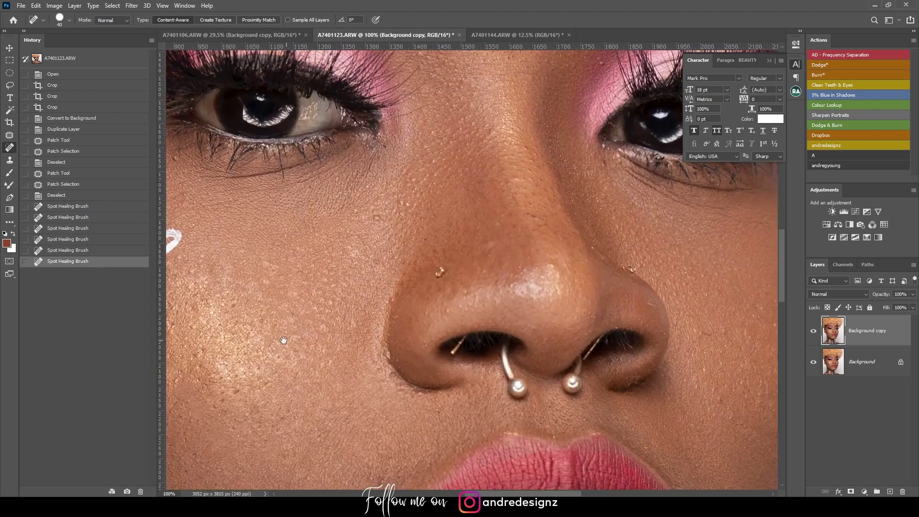
left_click_drag(284, 340, 486, 236)
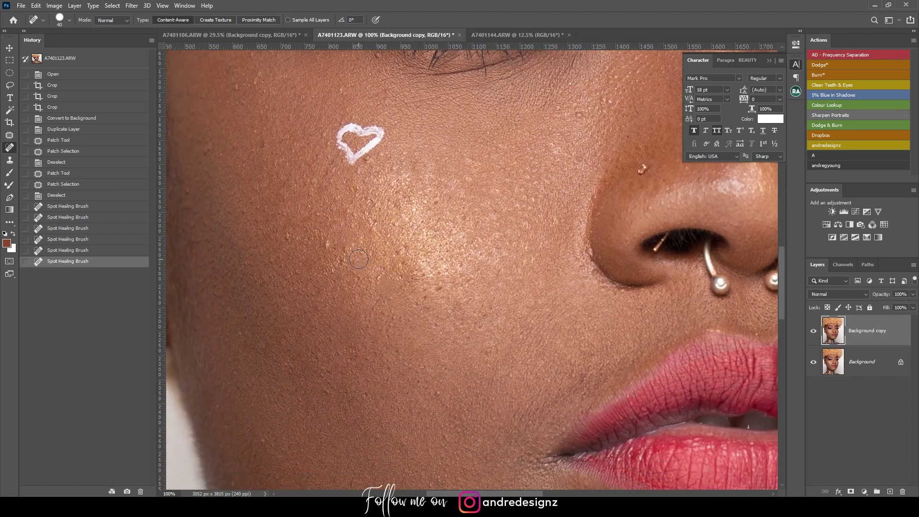
left_click(70, 195)
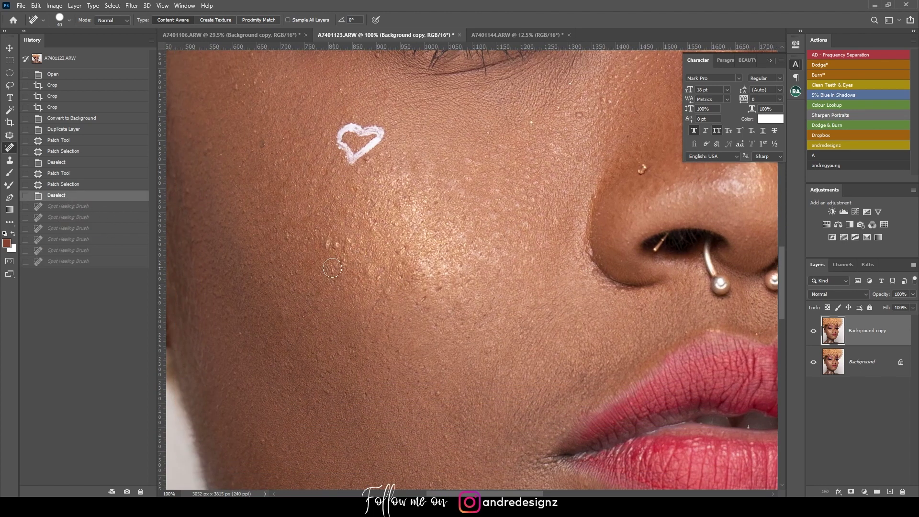
Step: Reduce the Spot Healing Brush to size 10 and heal the small bumps on the outer cheek below the heart
key("bracketleft")
key("bracketleft")
key("bracketleft")
left_click(325, 246)
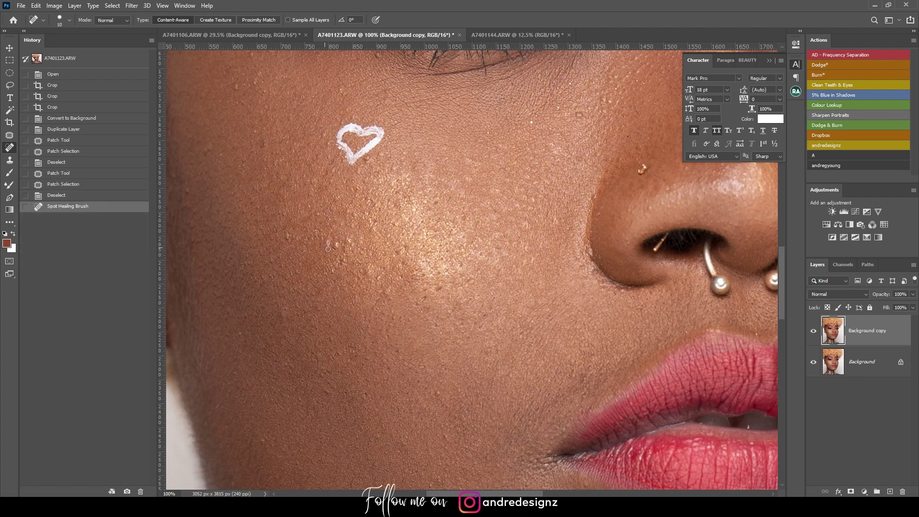
left_click(329, 245)
left_click(345, 252)
left_click(337, 243)
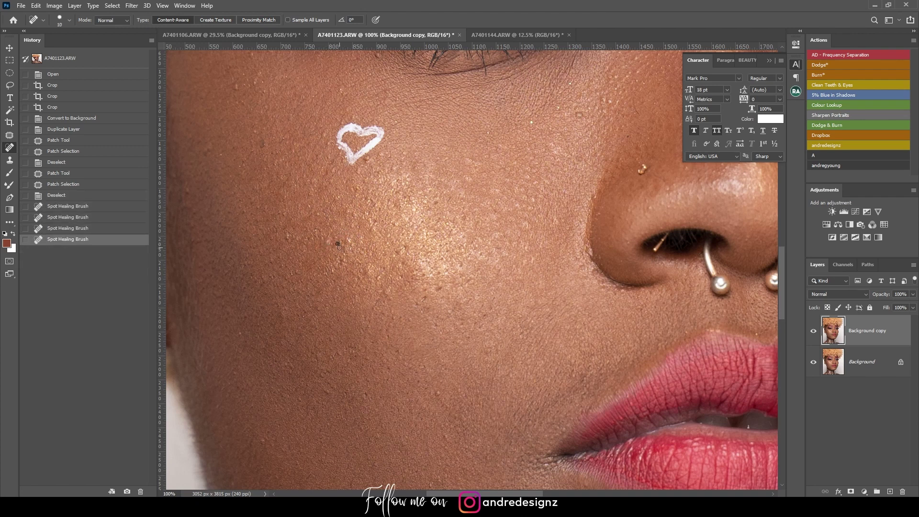
Step: Heal the small spots across the cheek's golden highlight and on the skin beside the nose
left_click(398, 254)
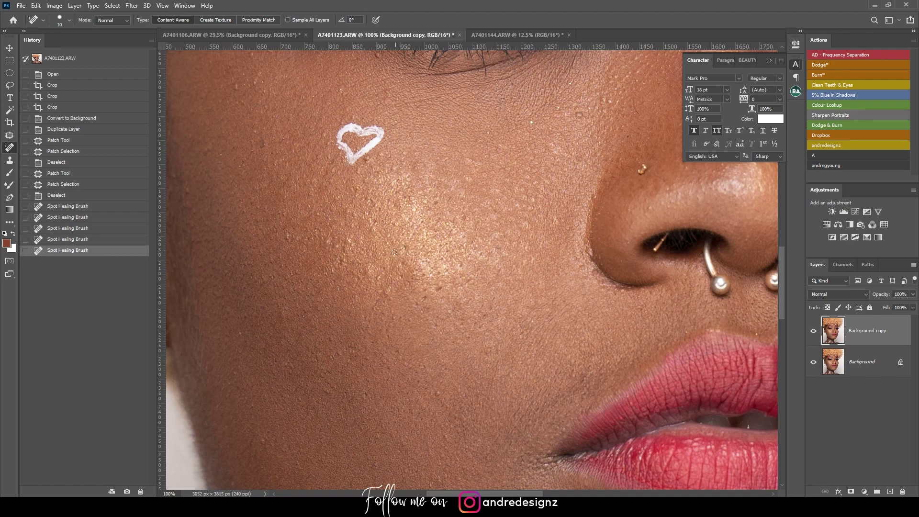
left_click(375, 279)
left_click(390, 299)
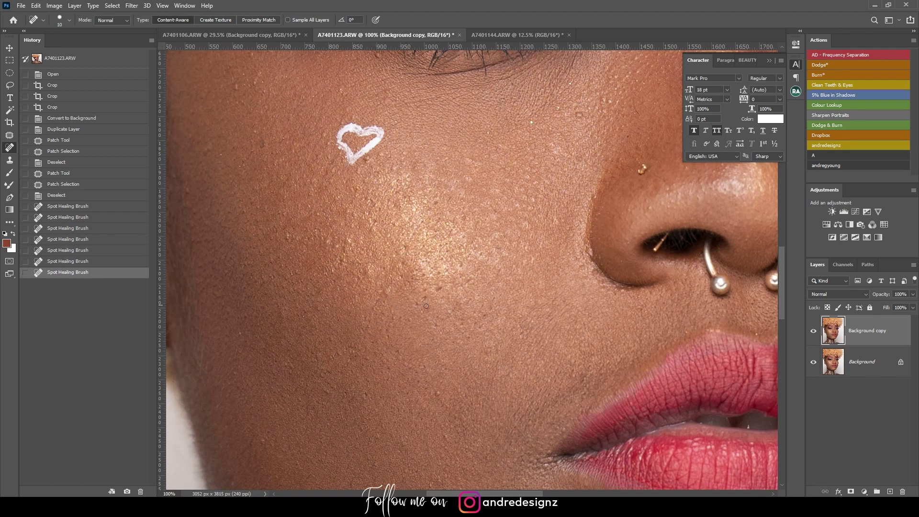
left_click(426, 299)
left_click(470, 228)
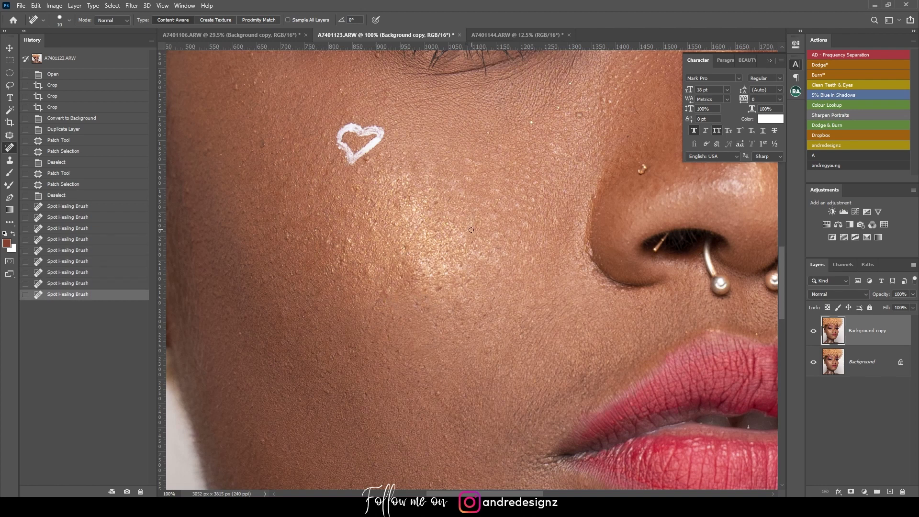
left_click(453, 231)
left_click(579, 110)
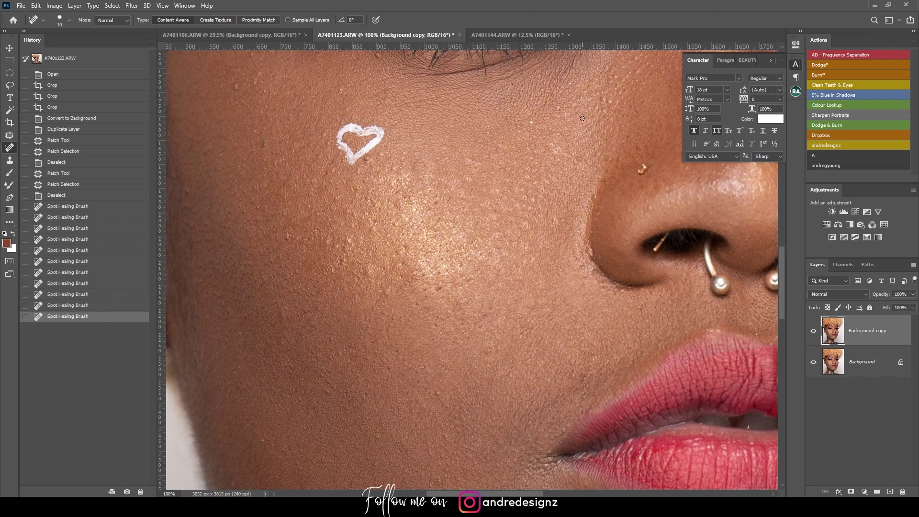
left_click(557, 142)
Step: Heal the small spots on the upper cheek above and outside the painted heart
left_click(238, 80)
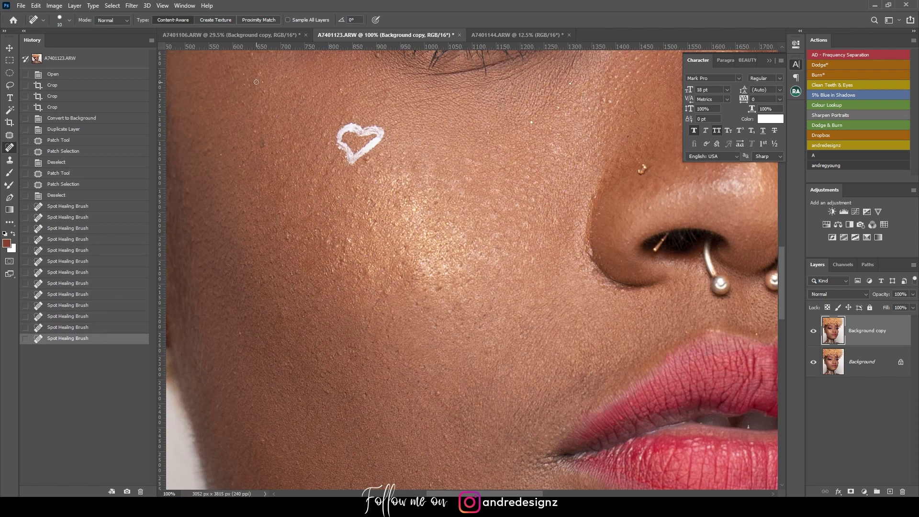
left_click(256, 56)
left_click(308, 89)
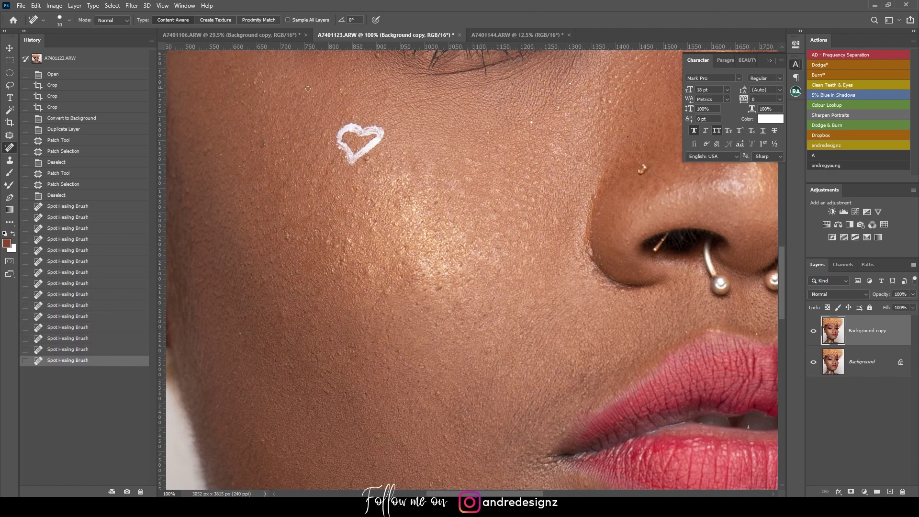
left_click(339, 90)
left_click(375, 82)
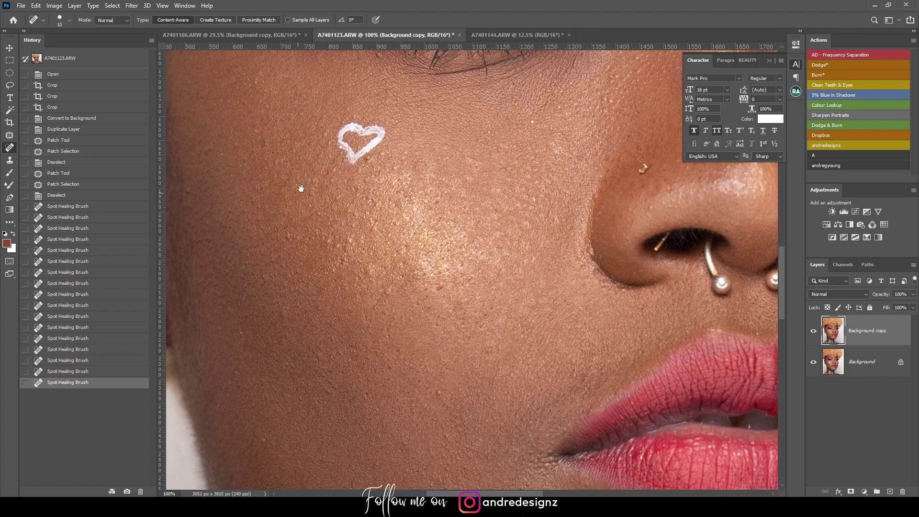
Step: Heal the small spots on the outer cheek between the earring and the golden highlight
left_click_drag(301, 188, 380, 124)
left_click(292, 151)
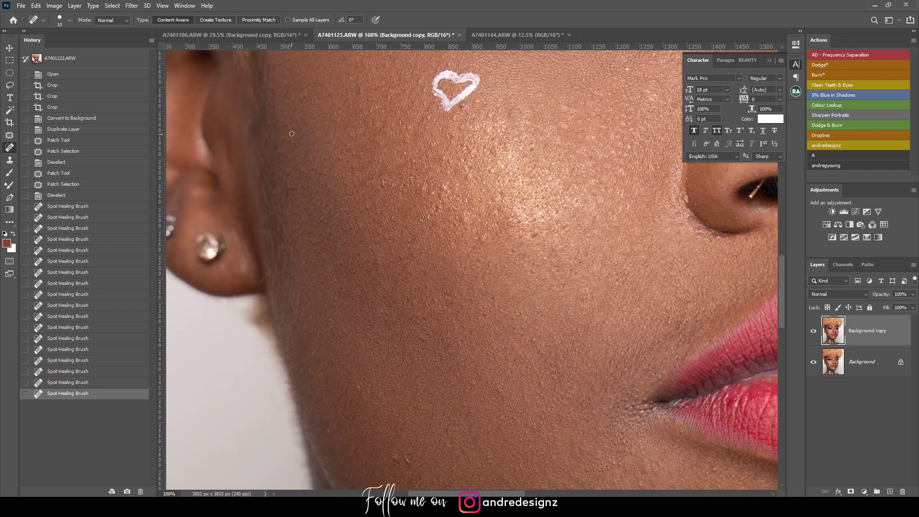
left_click(289, 147)
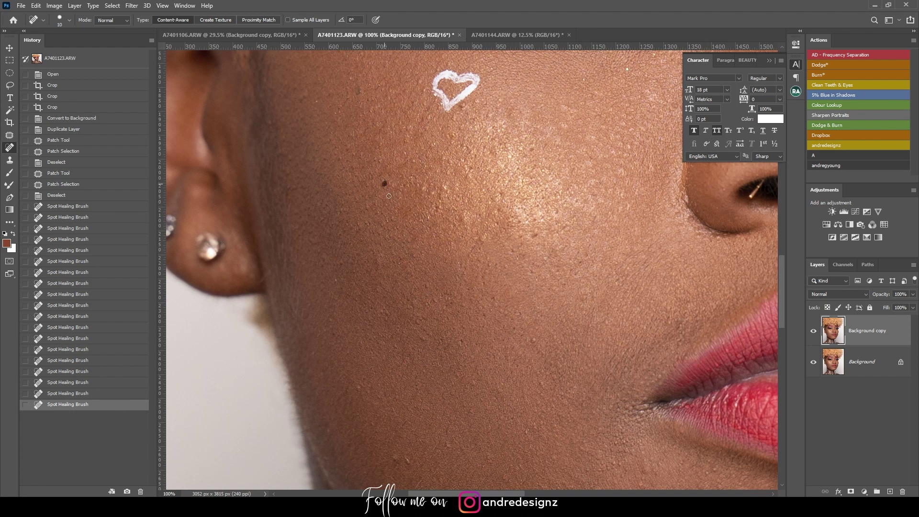
left_click(384, 183)
Step: Heal the small bumps on the lower cheek just above the jawline
scroll(377, 154, "down", 5)
scroll(334, 246, "right", 2)
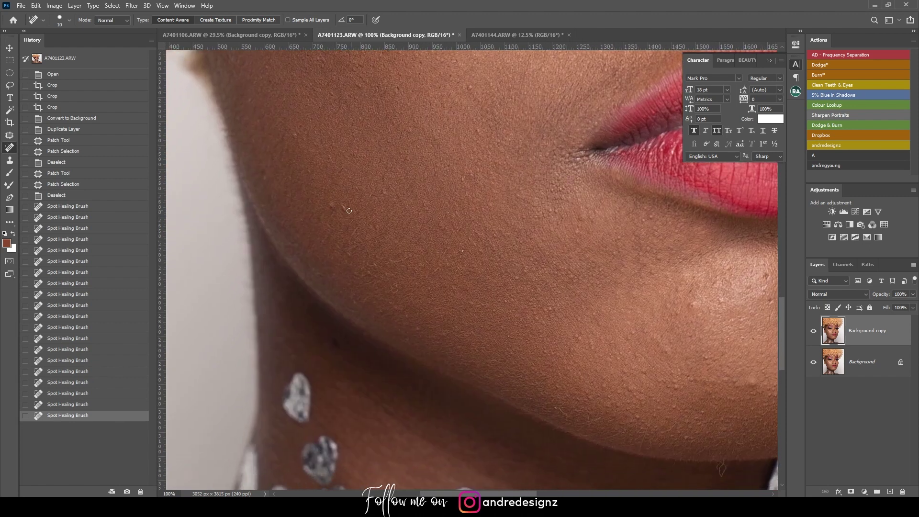
left_click(348, 211)
left_click(385, 198)
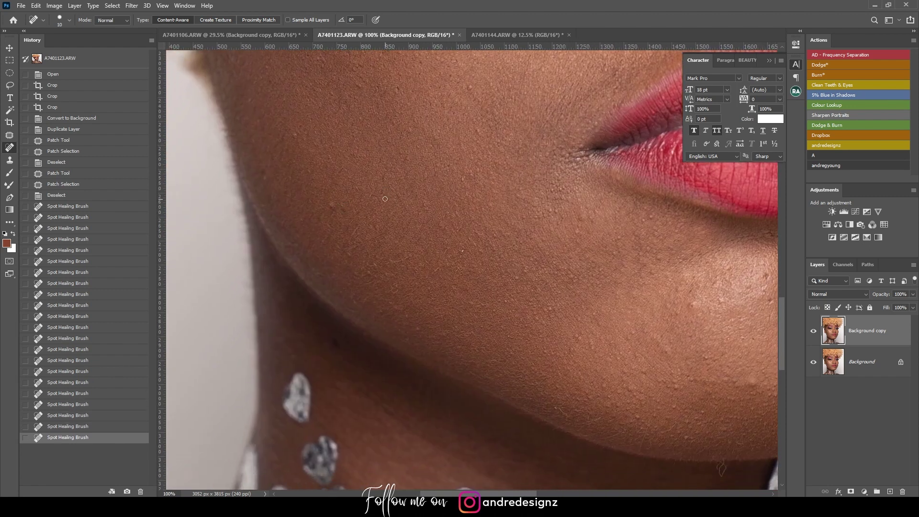
left_click(330, 203)
Step: Heal the small spots on the skin below the corner of the mouth
scroll(312, 194, "right", 3)
left_click(436, 216)
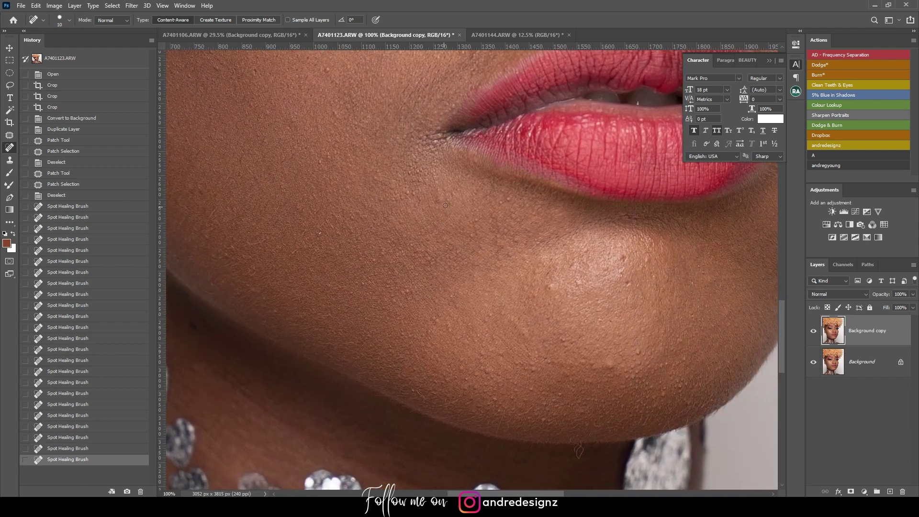
left_click(440, 201)
Step: Heal the small spots on the cheek beside the mouth corner and just below the golden highlight
scroll(401, 167, "up", 3)
scroll(401, 168, "left", 1)
left_click(382, 232)
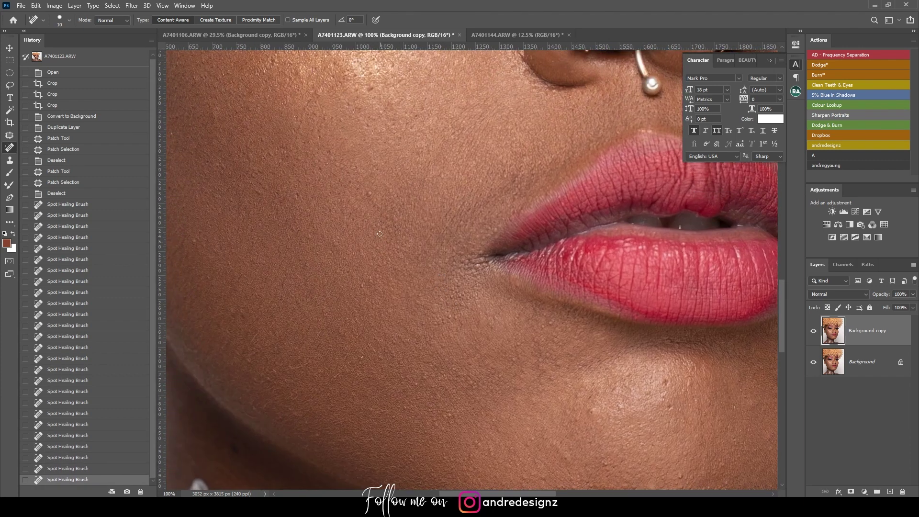
left_click(368, 191)
left_click(383, 206)
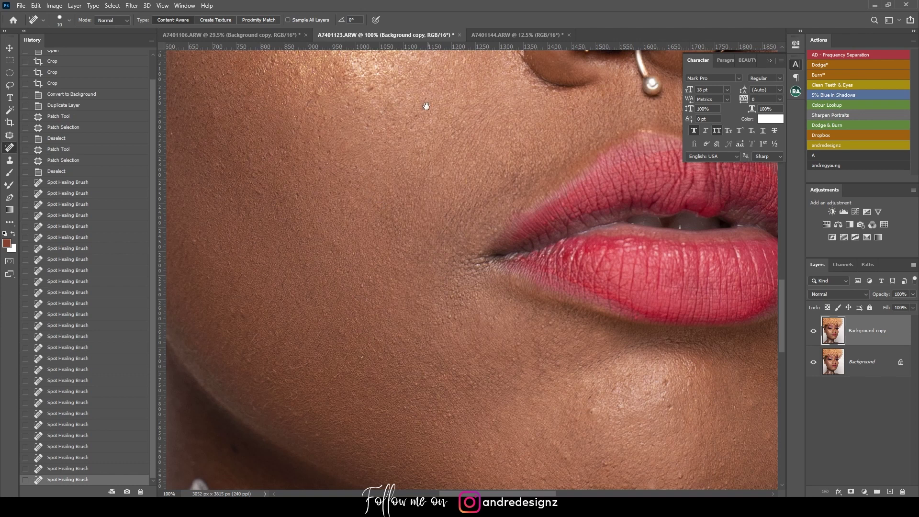
left_click_drag(426, 106, 421, 215)
left_click(343, 207)
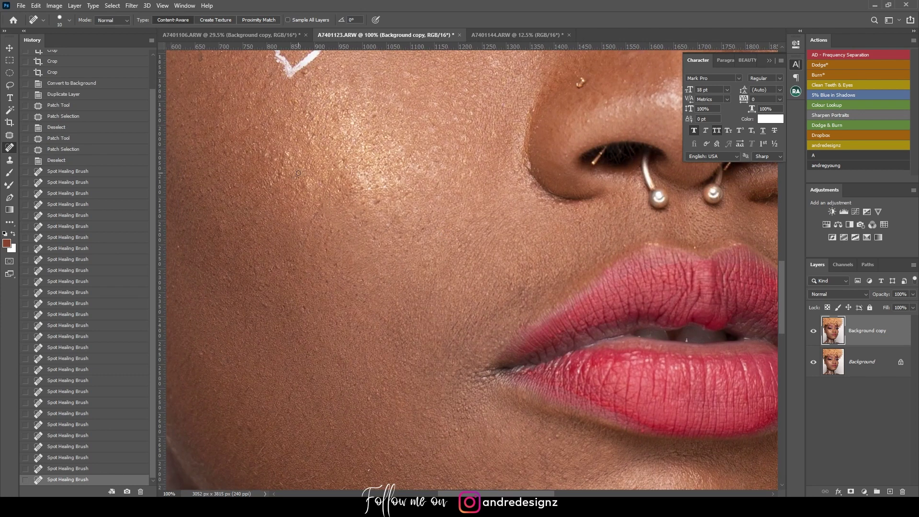
Step: Heal the first small bumps on the chin, beside its bright highlight
key("ctrl+minus")
key("ctrl+minus")
key("ctrl+minus")
key("ctrl+minus")
key("ctrl+minus")
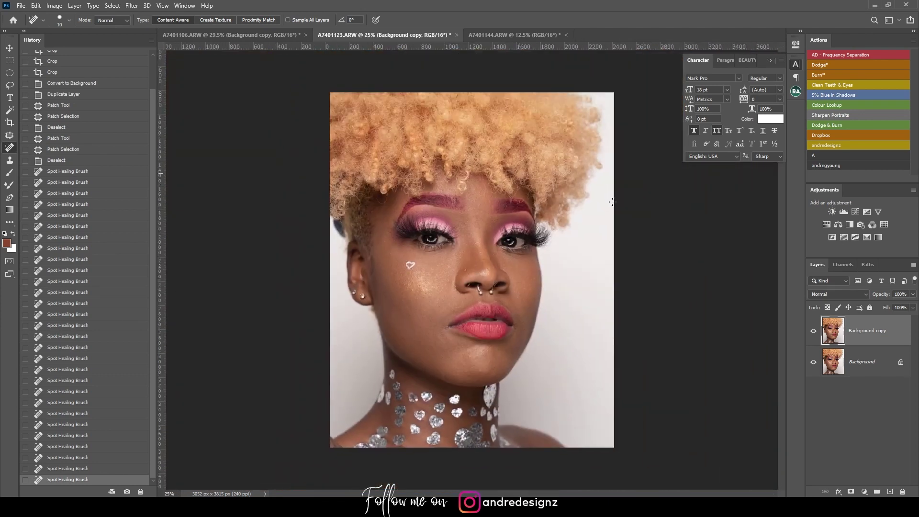
key("ctrl+plus")
key("ctrl+plus")
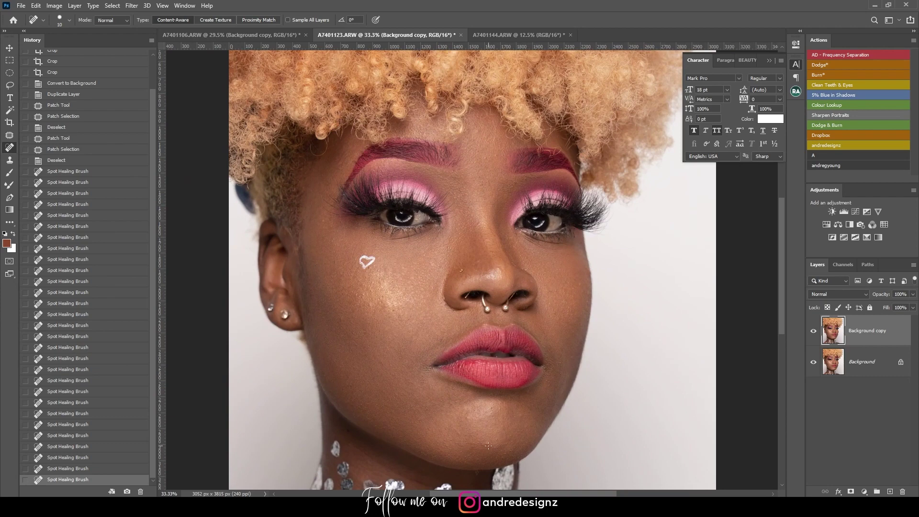
key("ctrl+plus")
key("ctrl+plus")
key("ctrl+plus")
key("ctrl+plus")
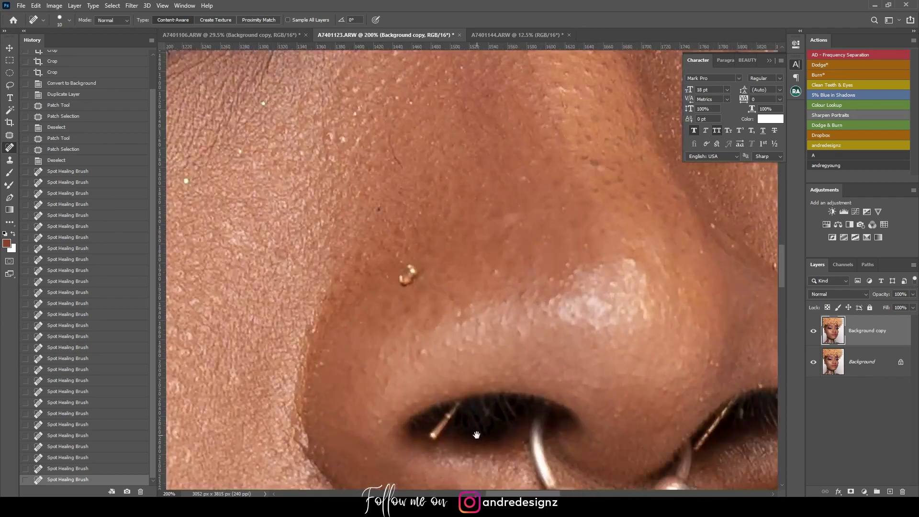
mouse_move(407, 478)
left_mouse_down()
mouse_move(424, 190)
mouse_move(447, 220)
left_mouse_up()
mouse_move(439, 453)
left_mouse_down()
mouse_move(432, 174)
mouse_move(422, 170)
left_mouse_up()
left_click(428, 178)
left_click(422, 180)
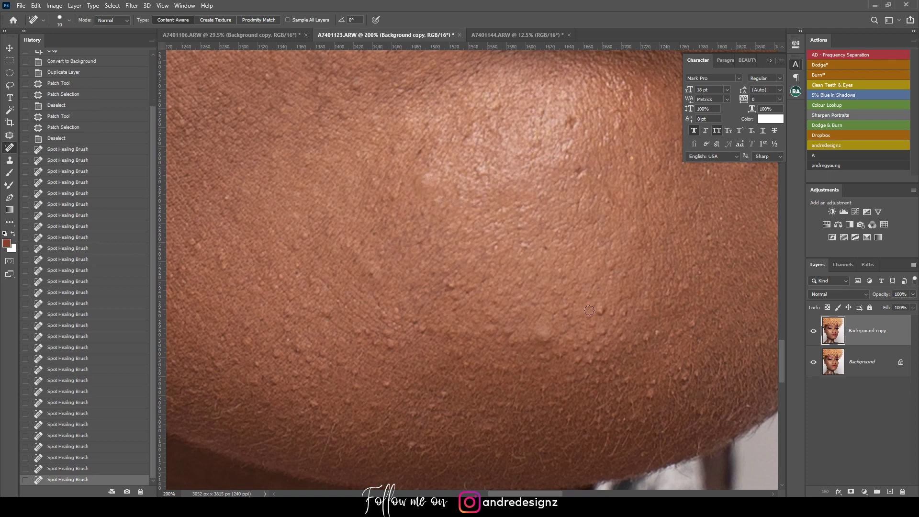
Step: Heal the bumps scattered across the lower chin and the two dark marks at the edge of its highlight
left_click(544, 338)
left_click(576, 360)
left_click(600, 317)
left_click(658, 397)
left_click(647, 341)
left_click(692, 325)
left_click(580, 174)
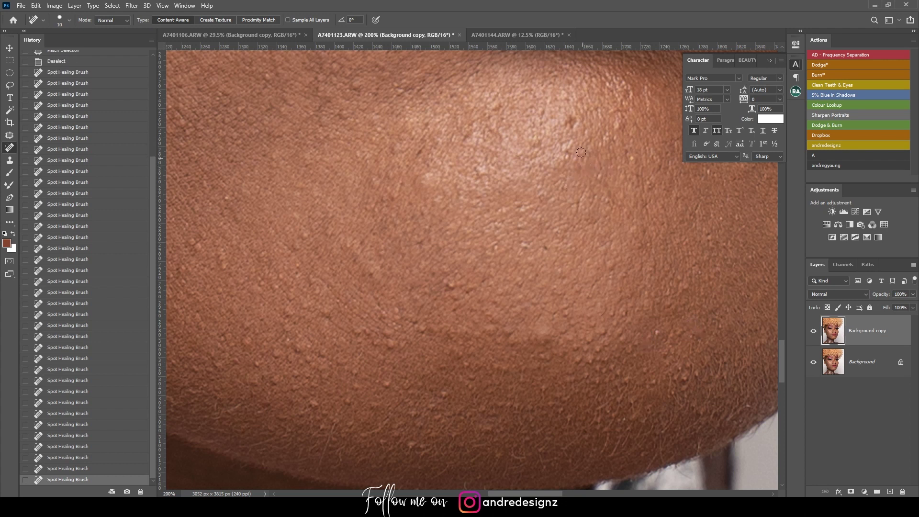
left_click(570, 124)
Step: Enlarge the Spot Healing Brush to size 30 and heal the remaining mark on the lower chin
key("ctrl+minus")
key("ctrl+minus")
key("ctrl+minus")
key("ctrl+minus")
key("ctrl+minus")
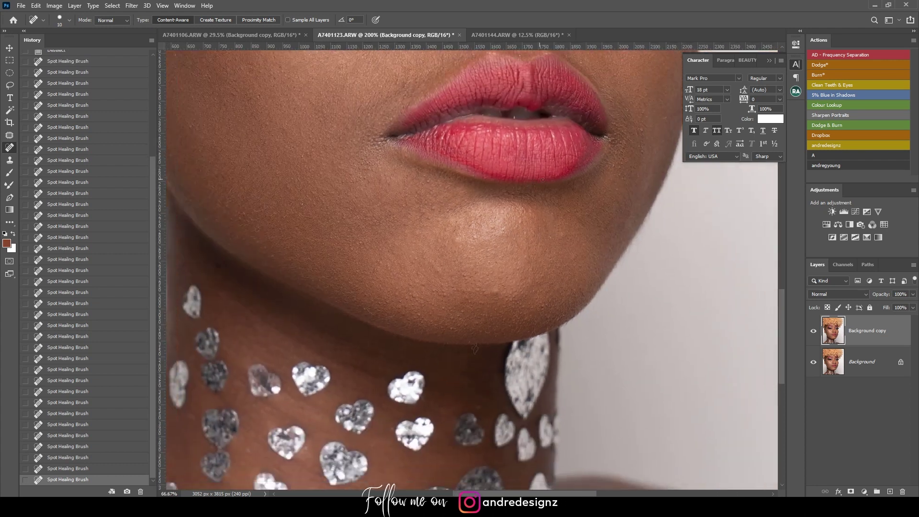
key("ctrl+plus")
key("ctrl+plus")
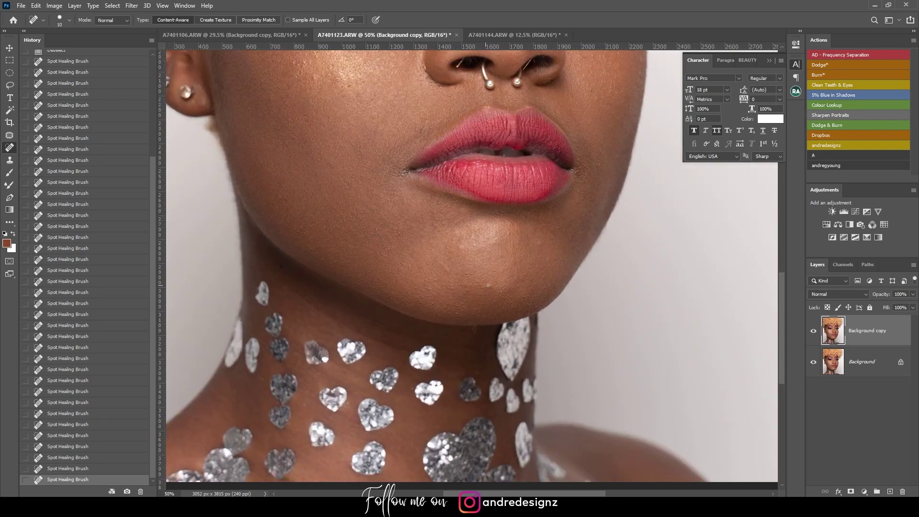
key("bracketright")
key("bracketright")
key("bracketright")
left_click(489, 286)
Step: Examine the upper face and the whole portrait for remaining blemishes
left_click_drag(588, 96, 581, 279)
left_click_drag(502, 179, 564, 317)
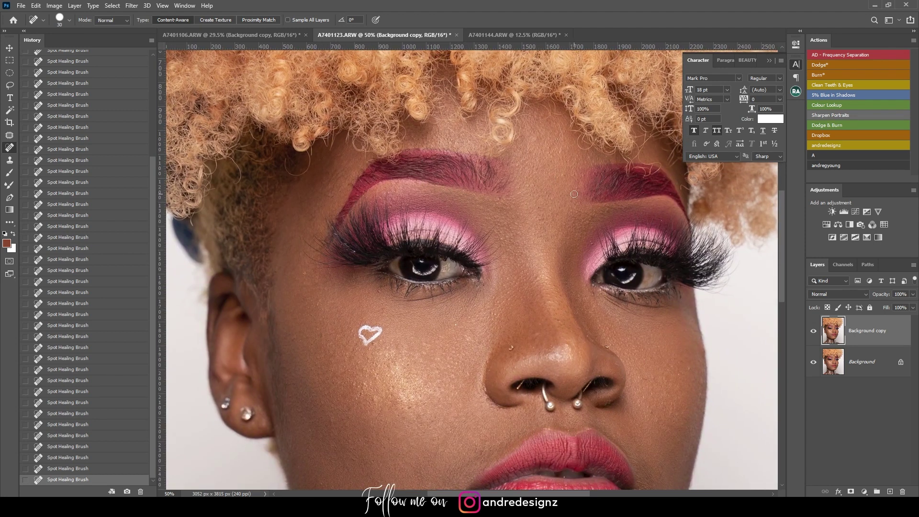
key("ctrl+minus")
key("ctrl+minus")
key("ctrl+minus")
key("ctrl+minus")
key("ctrl+minus")
key("ctrl+minus")
key("ctrl+minus")
key("ctrl+minus")
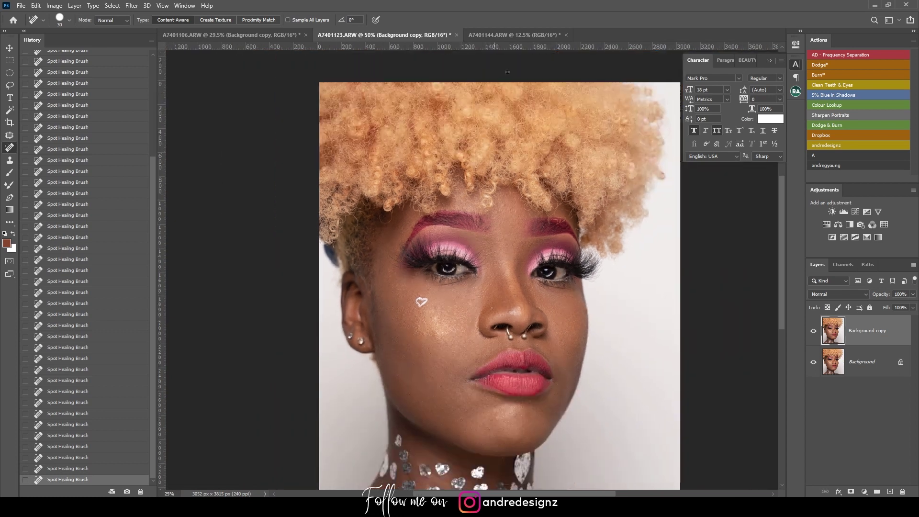
key("ctrl+plus")
key("ctrl+plus")
key("ctrl+plus")
key("ctrl+plus")
key("ctrl+plus")
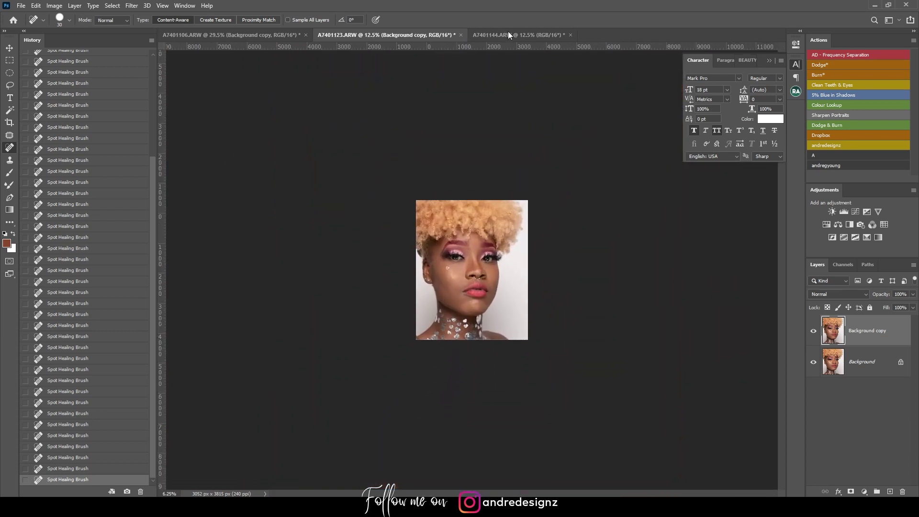
Step: Switch to the A7401144.ARW portrait and ready the Clone Stamp tool with a size 70 brush
left_click(510, 34)
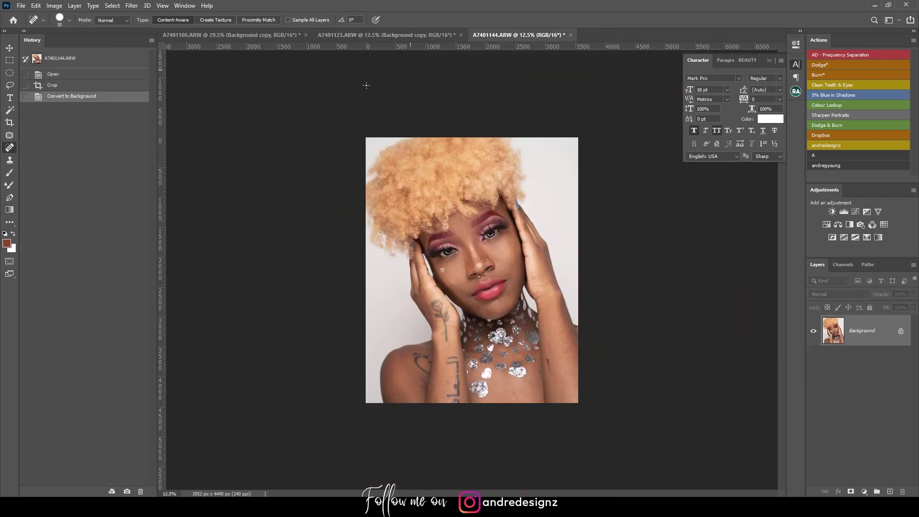
left_click(10, 161)
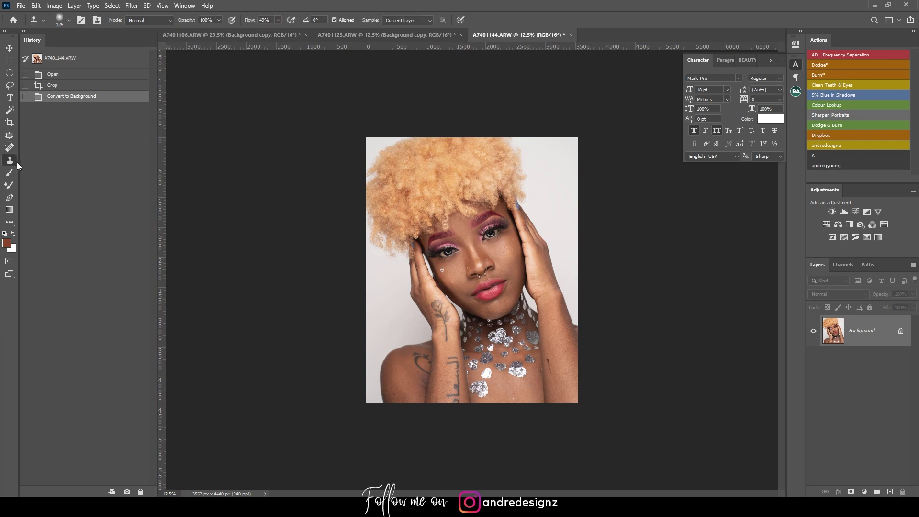
key("ctrl+plus")
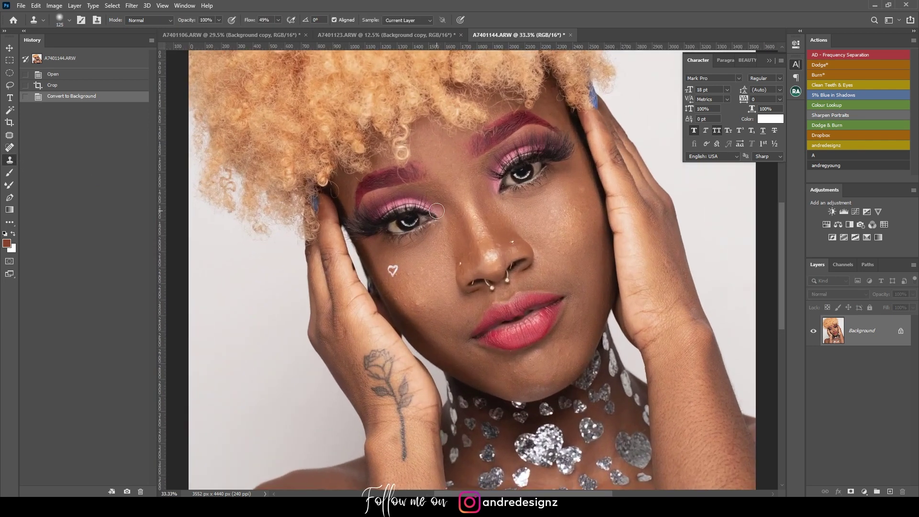
mouse_move(398, 277)
left_mouse_down()
mouse_move(320, 105)
mouse_move(391, 136)
mouse_move(395, 194)
left_mouse_up()
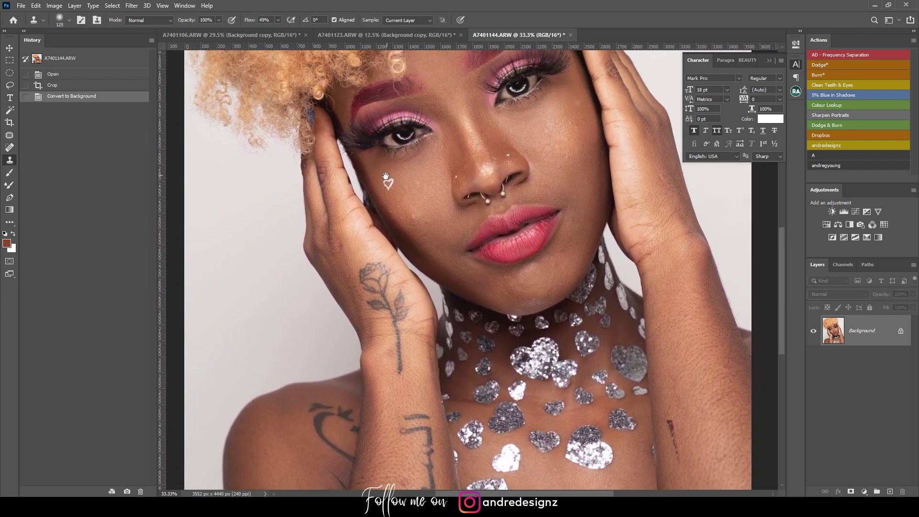
key("bracketleft")
key("bracketleft")
key("bracketleft")
Step: Clone clean skin over the shiny spot on the cheek below the painted heart, and undo the last stroke
left_click(410, 217)
left_click(462, 196)
left_click(421, 230, "alt")
left_click(411, 217)
left_click(415, 209)
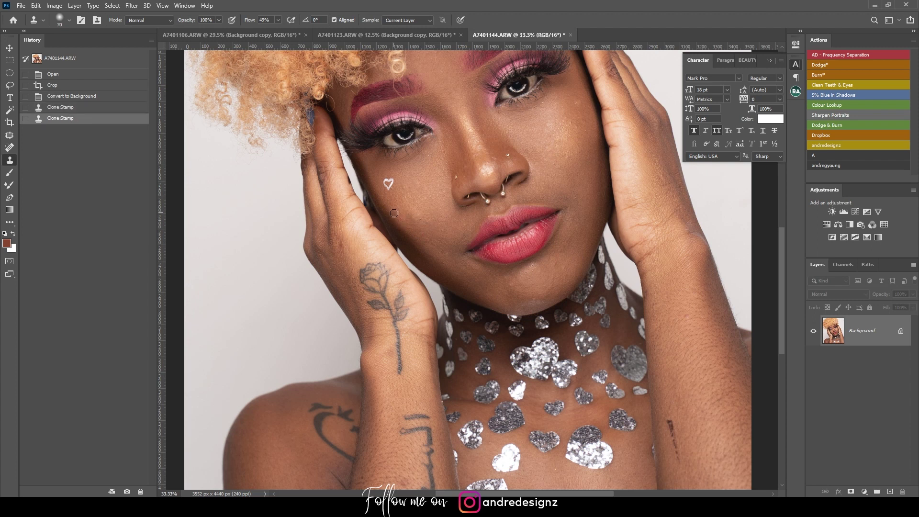
key("ctrl+z")
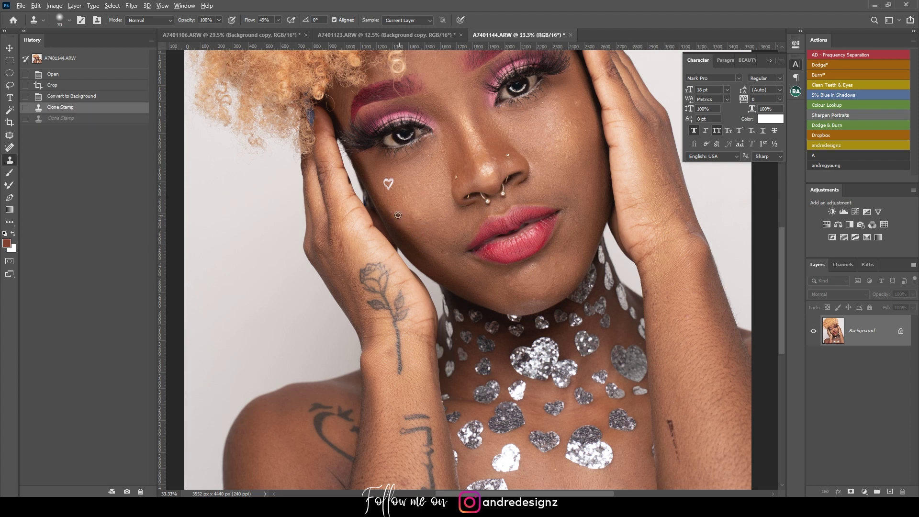
Step: Clone smooth skin over the uneven patches below and beside the painted heart on the cheek
left_click(392, 212)
left_click(410, 199)
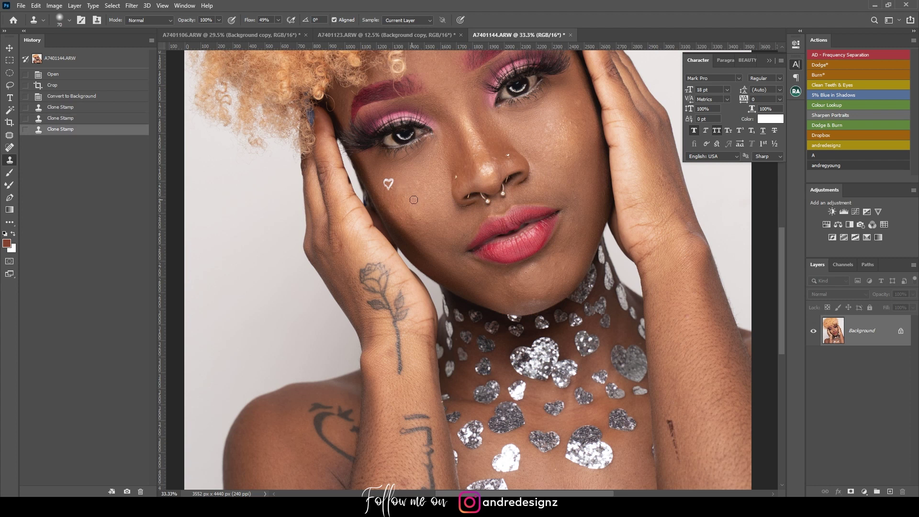
left_click(410, 187)
left_click(427, 185)
Step: Clone smooth skin over the shiny spots on the opposite cheek, below the outer corner of the eye
left_click_drag(461, 128, 382, 250)
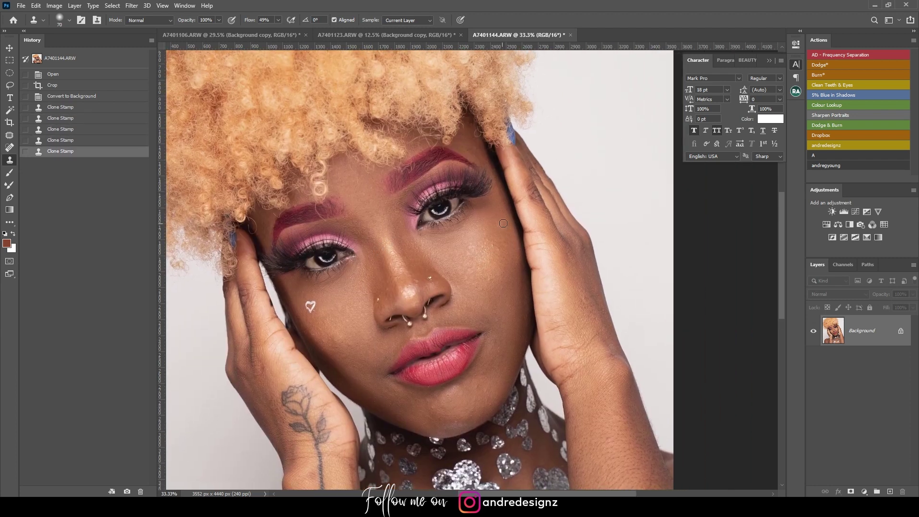
left_click(511, 243)
left_click(498, 249)
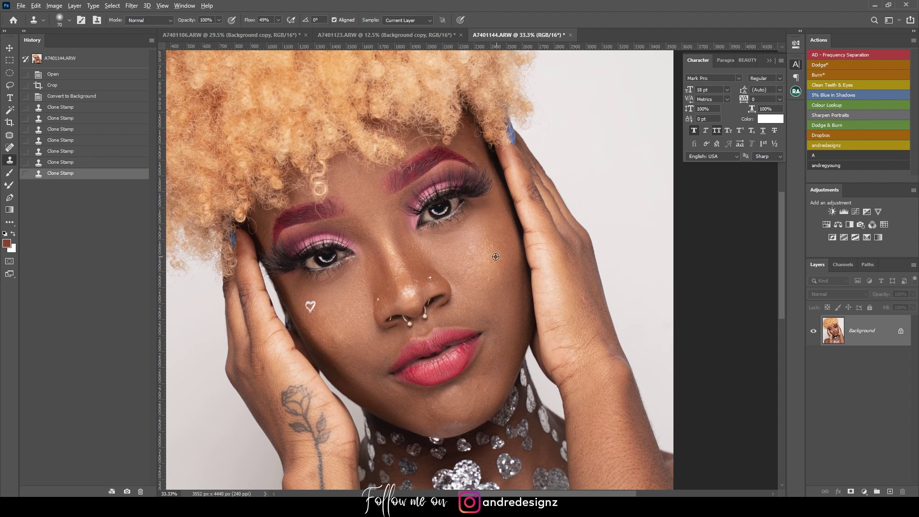
left_click(492, 243)
left_click(487, 246)
Step: Clone skin over the lower cheek below the painted heart again, and undo the last stroke
left_click_drag(414, 264, 449, 114)
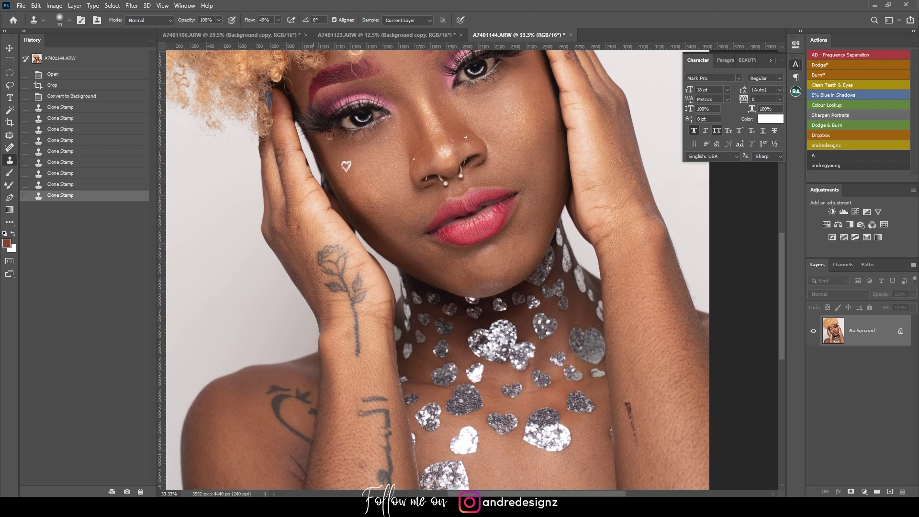
left_click(361, 203)
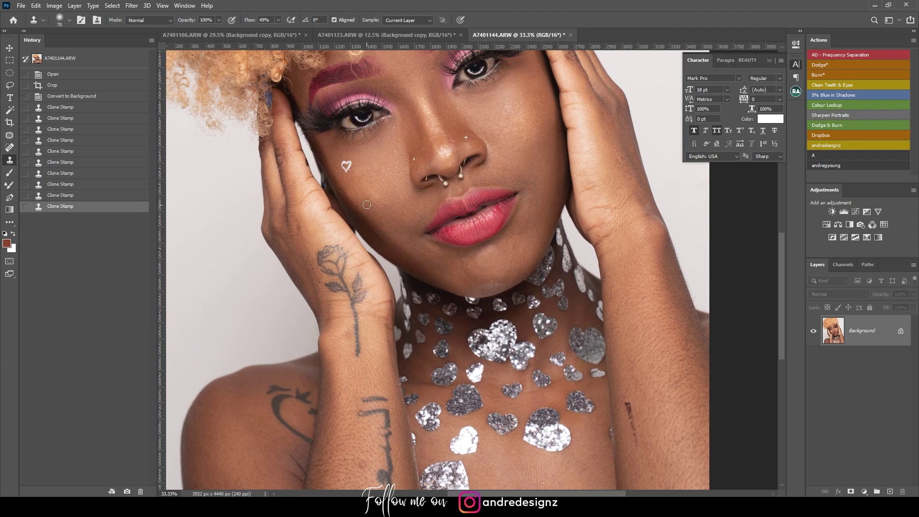
left_click(370, 199)
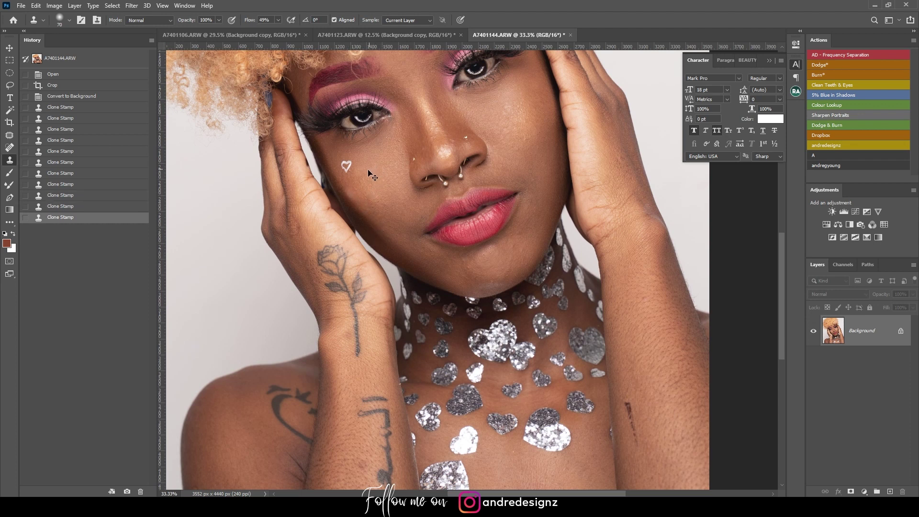
key("ctrl+z")
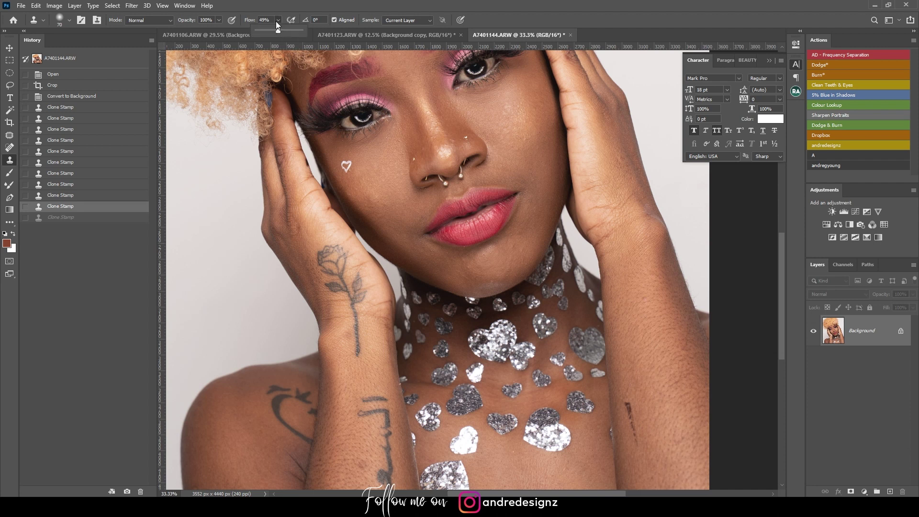
Step: Raise the Clone Stamp flow to 100% and clone smooth skin over the nose and the area beneath the eye
left_click(300, 32)
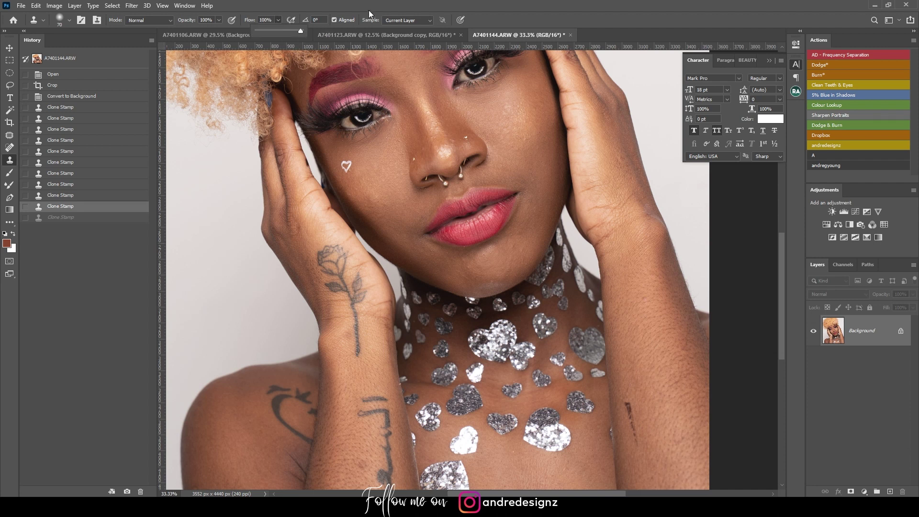
left_click(454, 144)
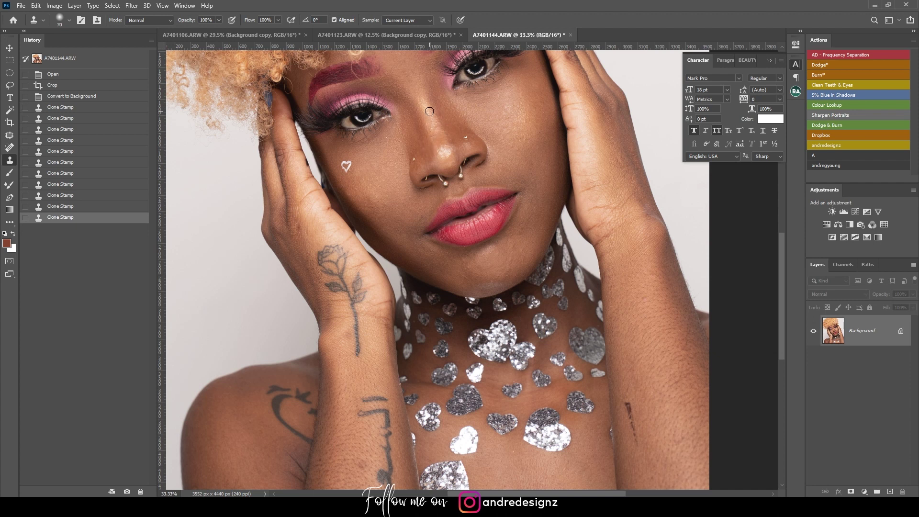
left_click(440, 135)
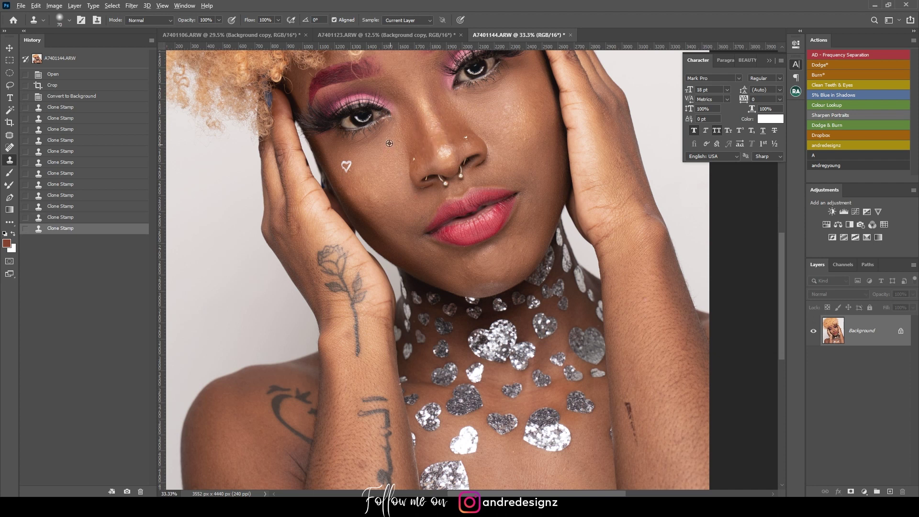
left_click(387, 144)
left_click(398, 140)
Step: Clone smooth skin over the uneven spots on the chin and the area around the lower lip
left_click_drag(459, 216, 389, 112)
left_click(412, 168)
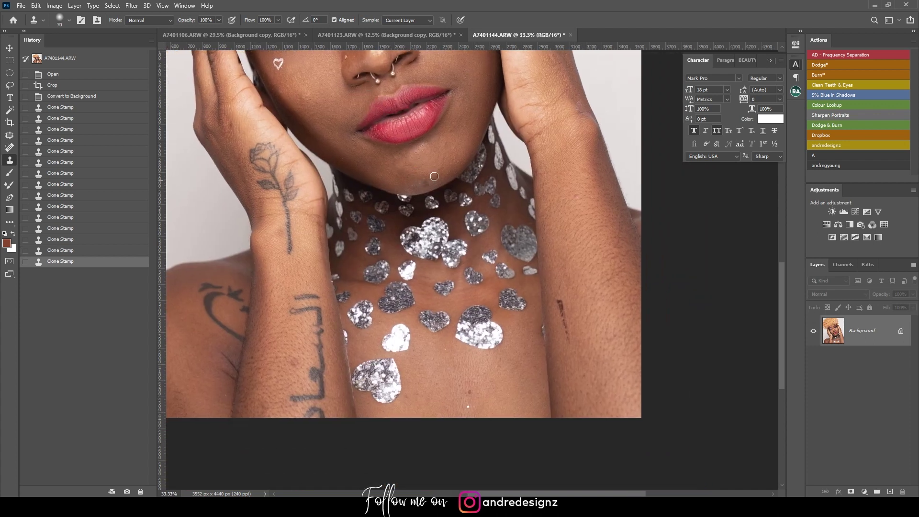
left_click(427, 177)
key("ctrl+z")
left_click(420, 159, "alt")
left_click(416, 151)
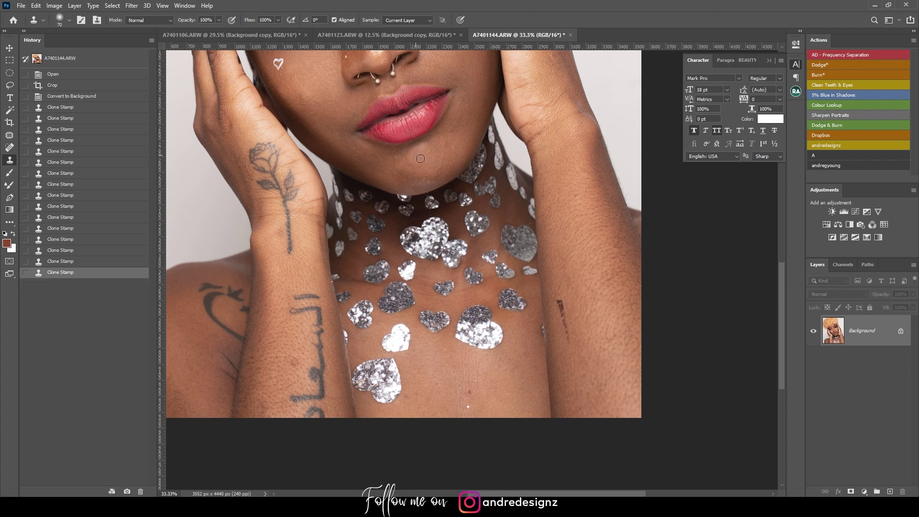
left_click(457, 140)
key("ctrl+z")
key("ctrl+shift+z")
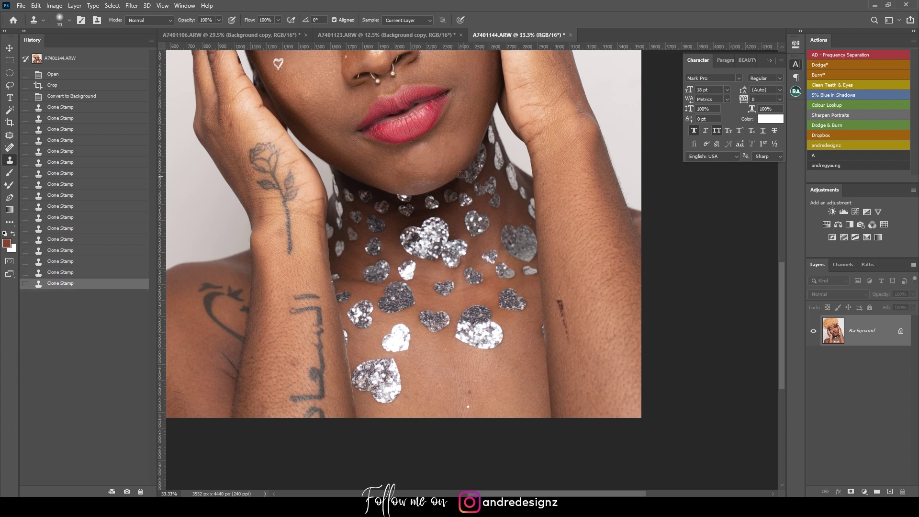
Step: Clone clean forearm skin over the dark vertical mark on the untattooed arm, and undo the last stroke
mouse_move(494, 253)
left_mouse_down()
mouse_move(462, 166)
mouse_move(530, 241)
mouse_move(454, 185)
mouse_move(340, 149)
left_mouse_up()
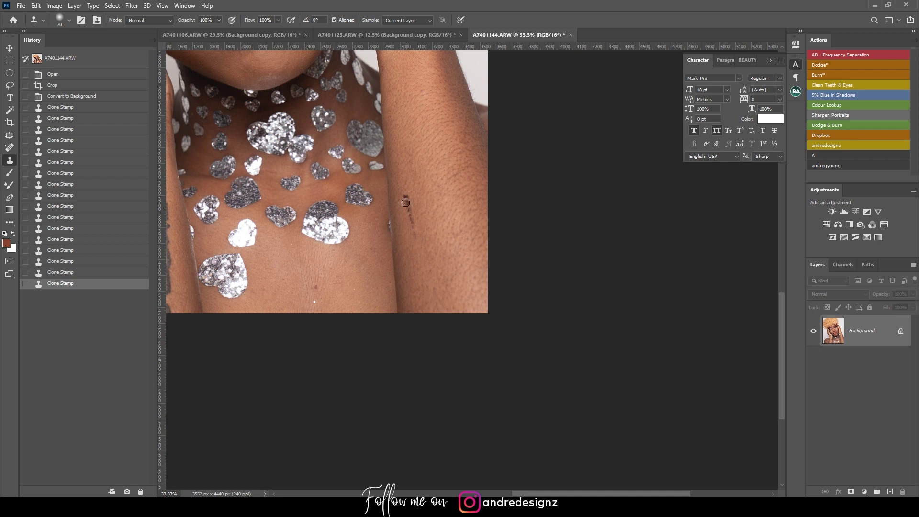
left_click(415, 196, "alt")
mouse_move(416, 196)
left_mouse_down()
mouse_move(422, 227)
mouse_move(415, 232)
mouse_move(422, 231)
mouse_move(414, 227)
left_mouse_up()
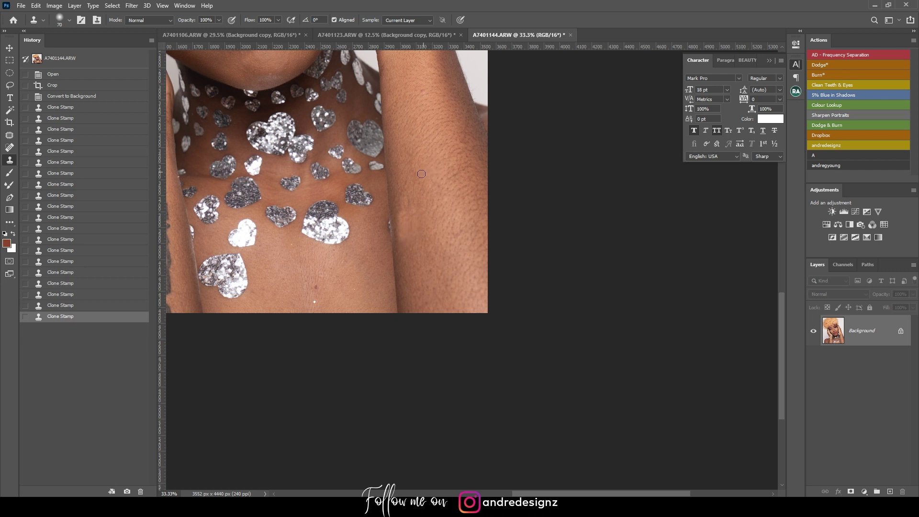
key("ctrl+z")
left_click(415, 224, "alt")
mouse_move(405, 219)
left_mouse_down()
mouse_move(416, 237)
mouse_move(402, 206)
left_mouse_up()
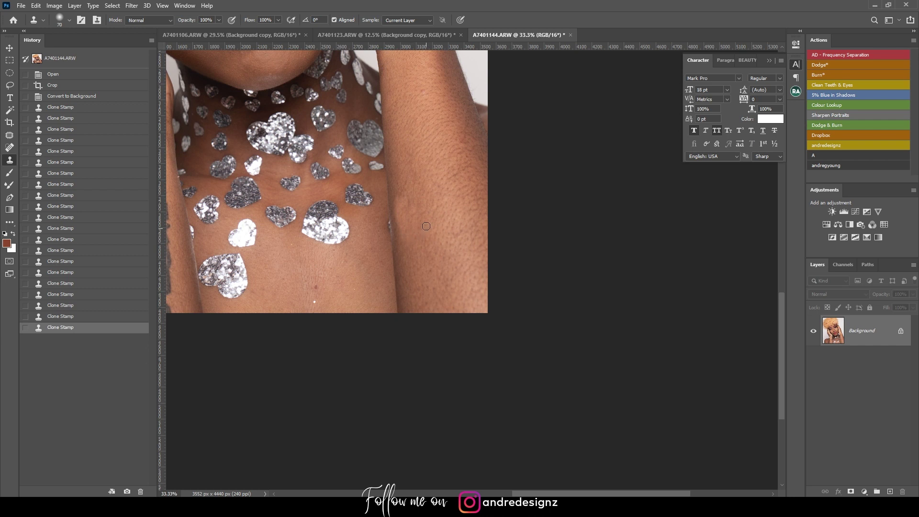
key("ctrl+z")
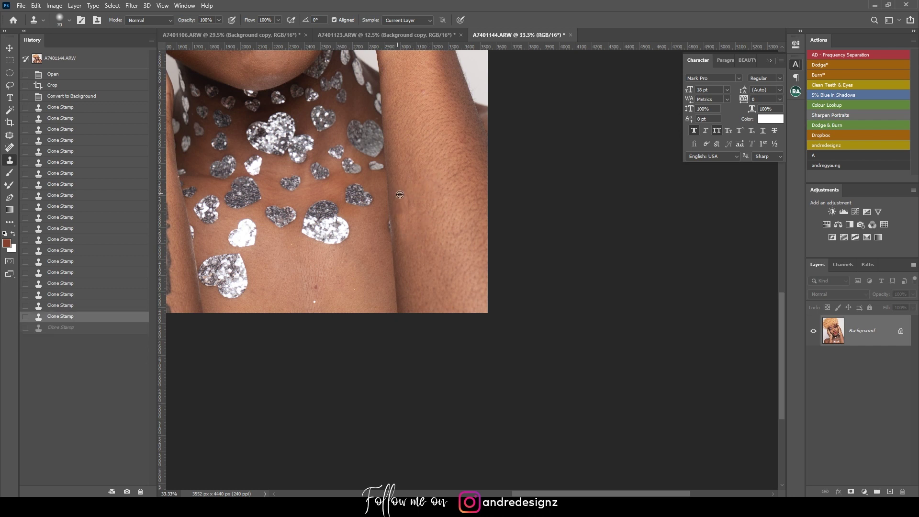
Step: Blend the leftover patches where the mark was on the untattooed forearm by cloning nearby skin over them
mouse_move(404, 224)
left_mouse_down()
mouse_move(410, 215)
mouse_move(411, 246)
left_mouse_up()
left_click_drag(419, 206, 410, 225)
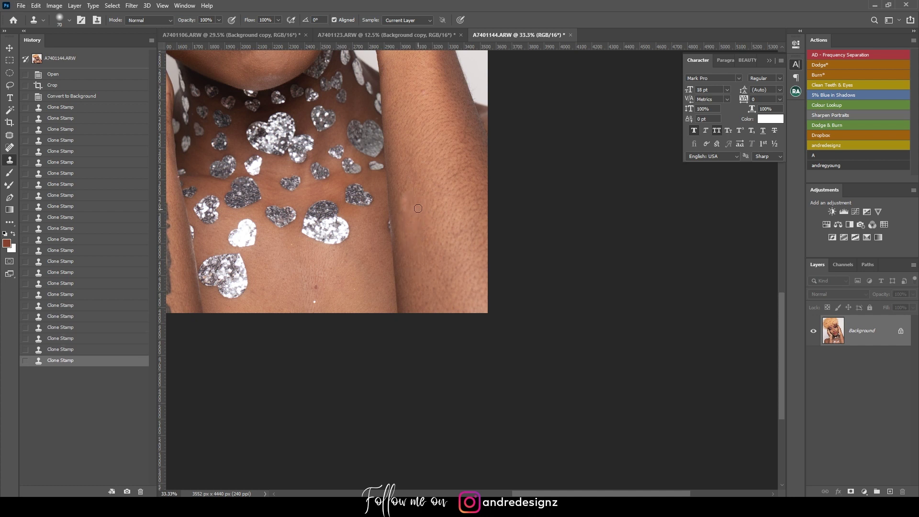
key("ctrl+z")
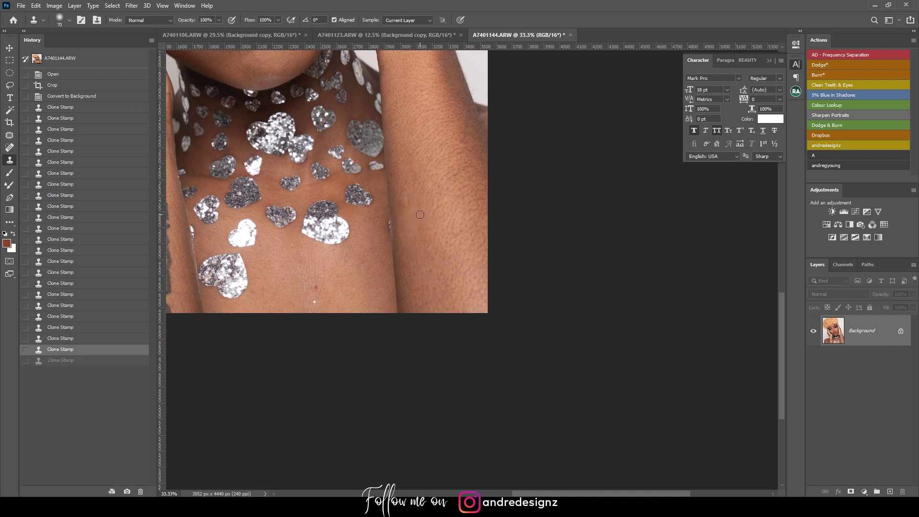
left_click(411, 211, "alt")
left_click_drag(410, 199, 417, 214)
Step: Clone skin over the dark spot and bright speck on the lower chest and the spots beside the forearm lettering tattoo
left_click_drag(380, 238, 444, 144)
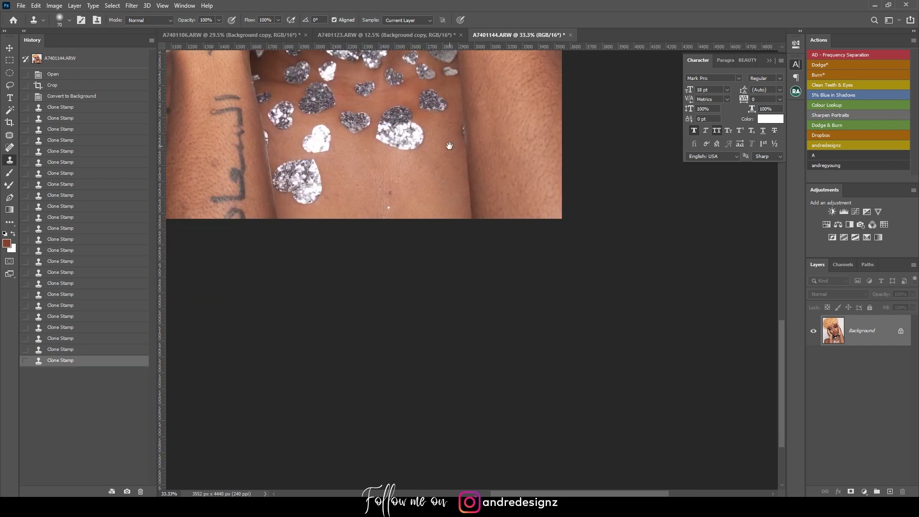
mouse_move(390, 191)
left_mouse_down()
mouse_move(409, 200)
mouse_move(388, 207)
mouse_move(415, 185)
mouse_move(444, 220)
mouse_move(541, 277)
left_mouse_up()
left_click(371, 266)
left_click(377, 278)
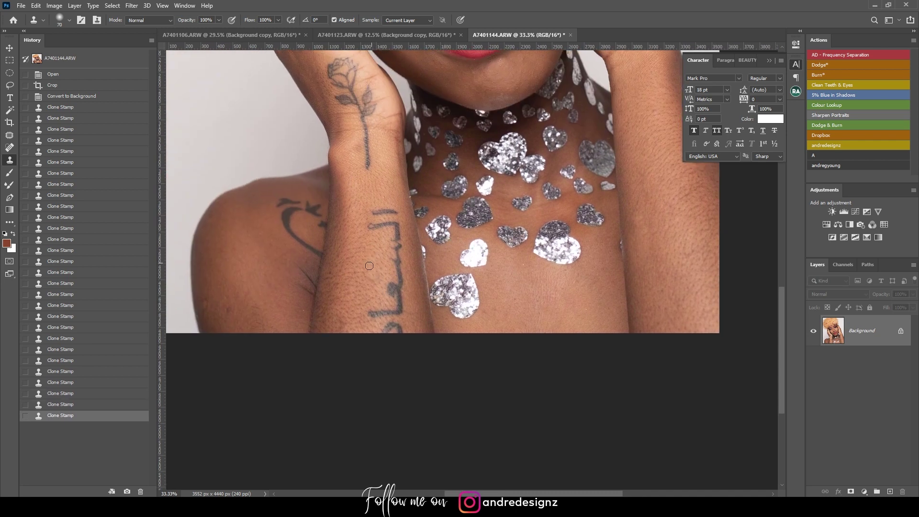
left_click(371, 284)
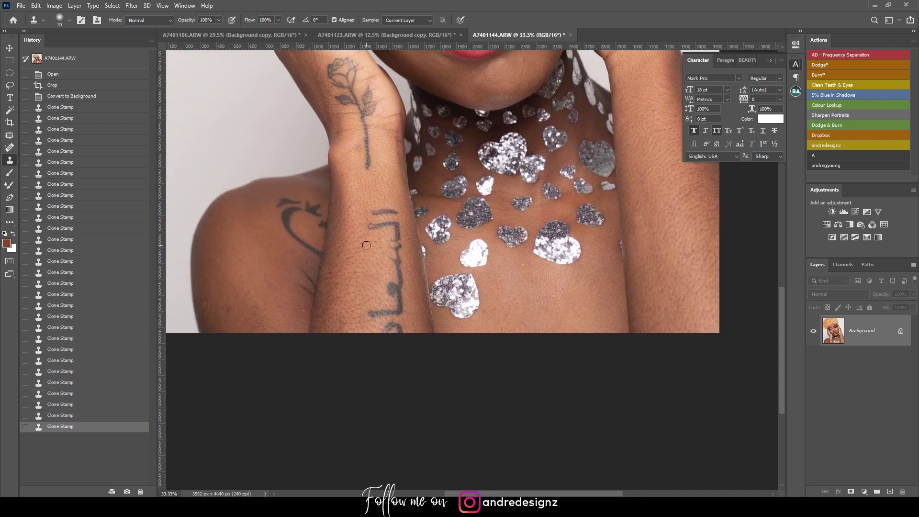
Step: Clone smooth skin over the blemishes on the lower part of the tattooed shoulder, redoing the unsatisfactory strokes
left_click(218, 305)
left_click(231, 288)
key("ctrl+z")
key("ctrl+z")
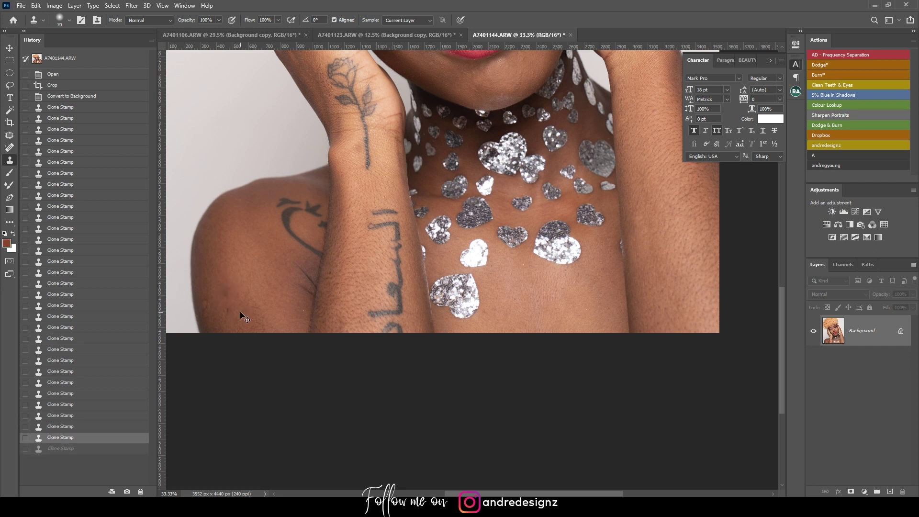
left_click(230, 307)
left_click(224, 292)
Step: Clone skin over the spot on the back of the hand above the rose tattoo
left_click_drag(279, 235, 254, 380)
left_click_drag(329, 207, 276, 323)
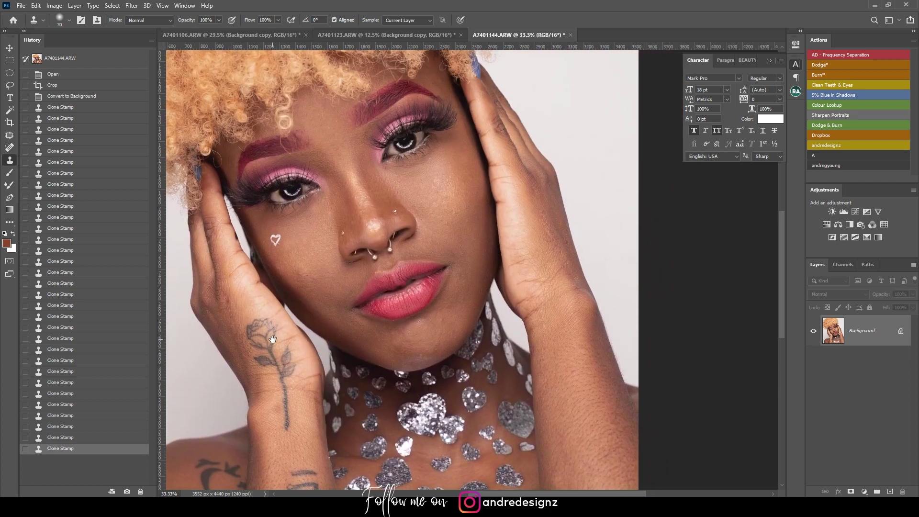
left_click(232, 308)
mouse_move(354, 251)
left_mouse_down()
mouse_move(270, 272)
mouse_move(223, 206)
mouse_move(254, 210)
left_mouse_up()
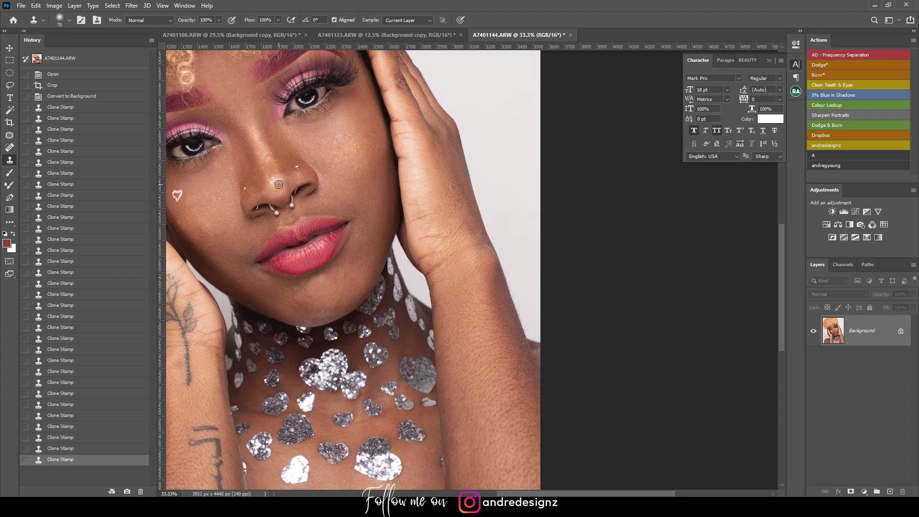
Step: Reduce the Clone Stamp brush to 15 px and clone over the gold stud post inside the nostril nearest the painted heart
scroll(278, 184, "down", 5)
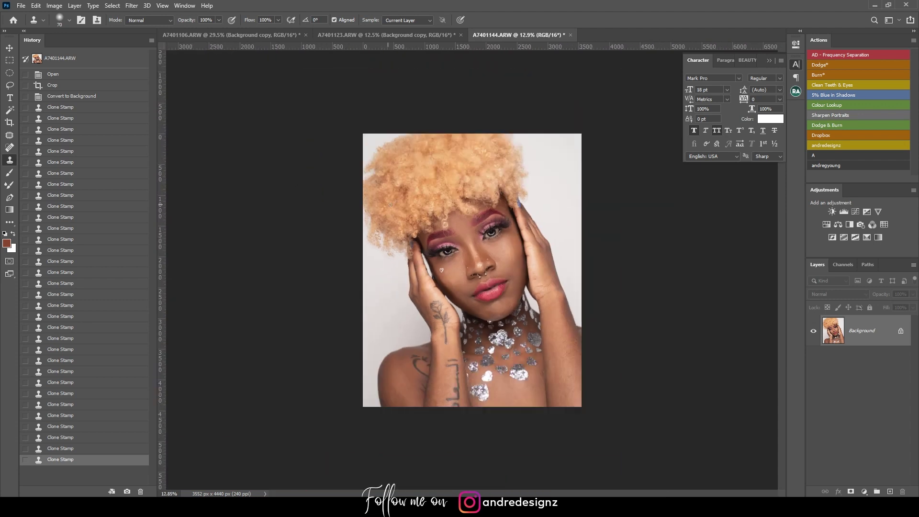
scroll(388, 204, "down", 2)
scroll(480, 278, "up", 8)
scroll(480, 287, "up", 4)
key("bracketleft")
key("bracketleft")
key("bracketleft")
key("bracketleft")
key("bracketleft")
key("bracketleft")
key("bracketleft")
key("bracketleft")
key("bracketleft")
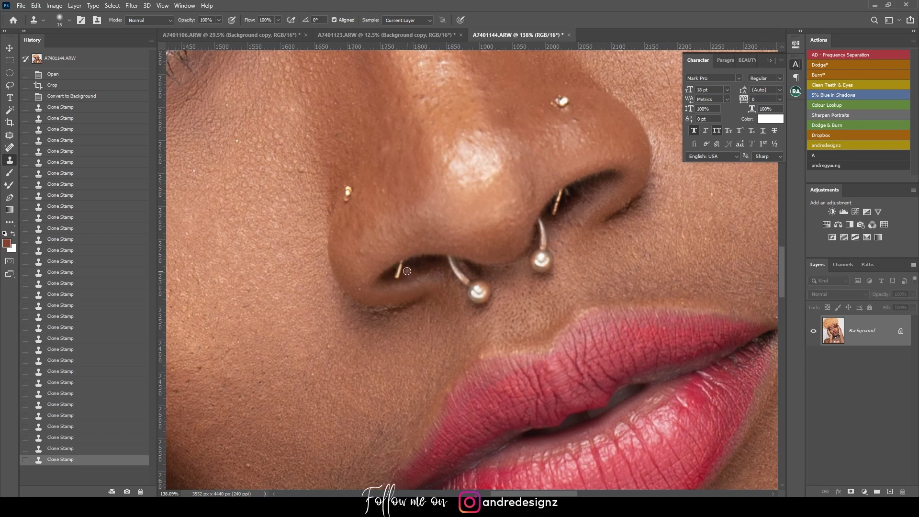
mouse_move(397, 277)
left_mouse_down()
mouse_move(407, 266)
mouse_move(399, 277)
left_mouse_up()
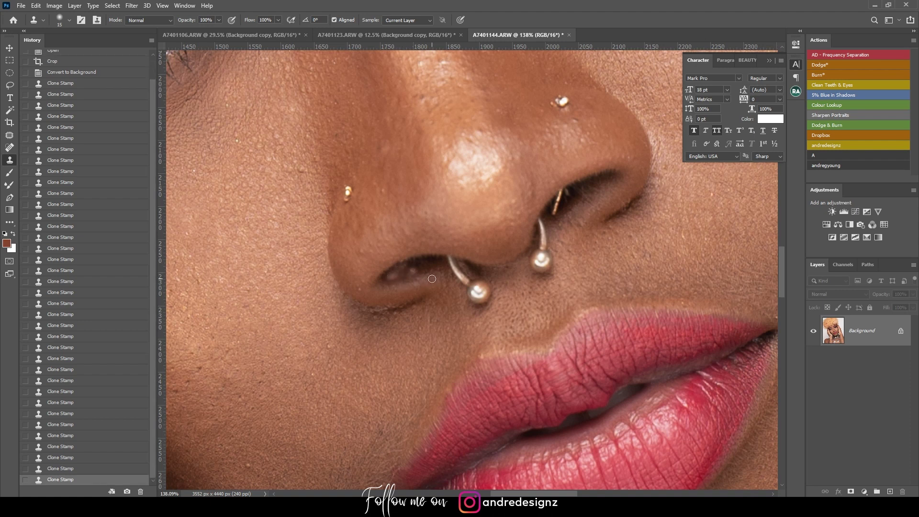
Step: Undo the last three strokes and clone the inside of that nostril again to cover the rest of the stud post
key("ctrl+z")
key("ctrl+z")
key("ctrl+z")
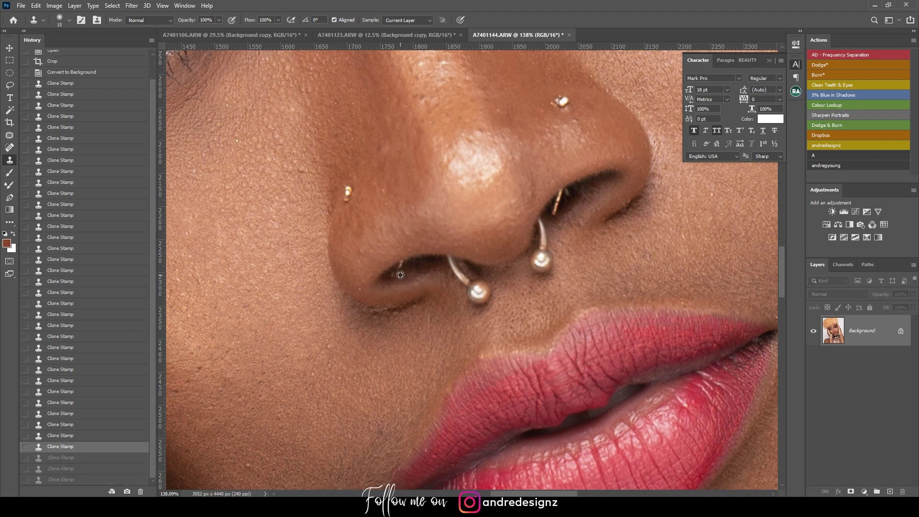
left_click_drag(401, 269, 405, 268)
mouse_move(411, 270)
left_mouse_down()
mouse_move(401, 277)
mouse_move(411, 284)
left_mouse_up()
Step: Clone the dark nostril interior over the gold stud post inside the other nostril, resampling the source between strokes
left_click_drag(464, 231, 313, 265)
left_click(423, 235, "alt")
left_click_drag(417, 229, 414, 227)
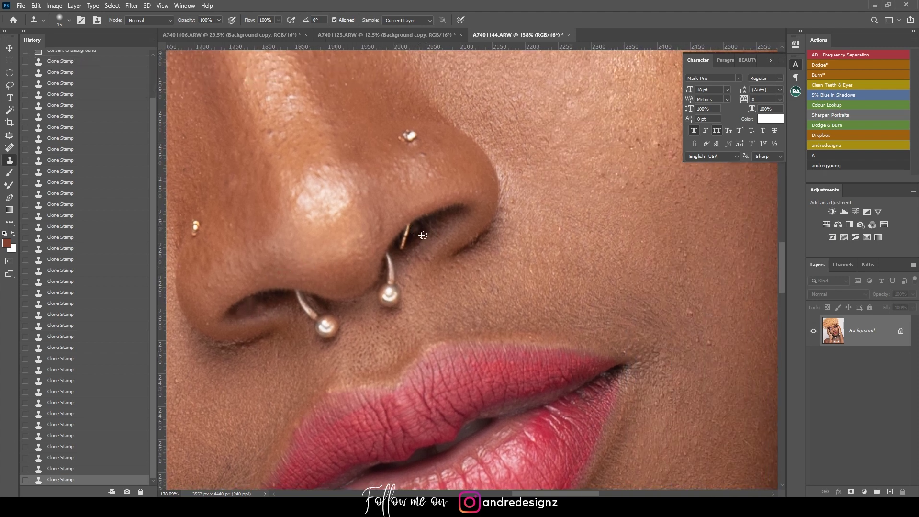
key("ctrl+z")
mouse_move(418, 230)
left_mouse_down()
mouse_move(410, 227)
mouse_move(402, 247)
mouse_move(409, 225)
mouse_move(406, 234)
left_mouse_up()
left_click(427, 234, "alt")
left_click(425, 233, "alt")
left_click(423, 235, "alt")
left_click(422, 230, "alt")
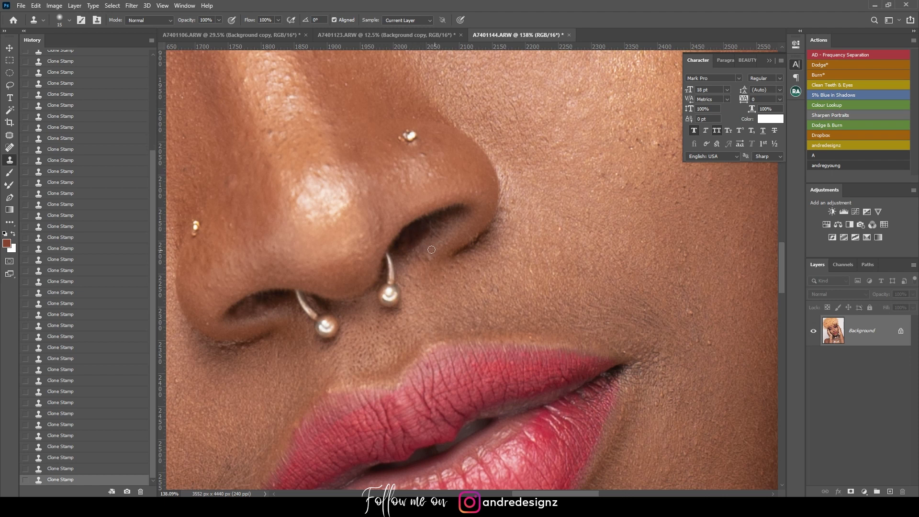
Step: Examine the nose, cheek and whole portrait at different magnifications for remaining blemishes
left_click_drag(420, 164, 487, 262)
left_click_drag(550, 245, 345, 210)
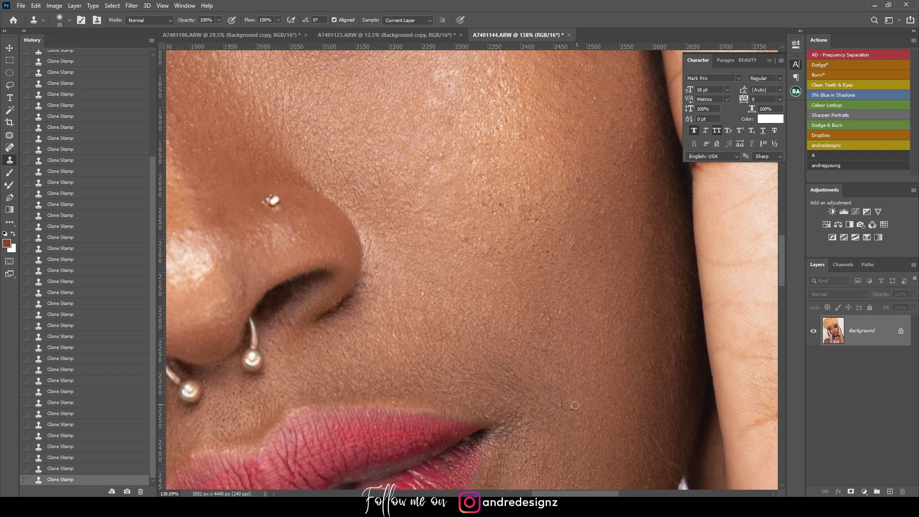
scroll(587, 404, "down", 8)
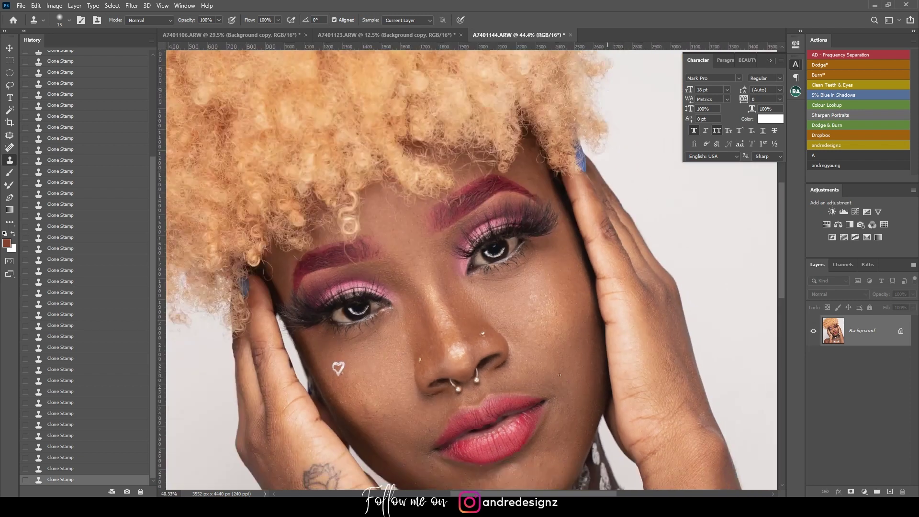
scroll(554, 343, "down", 2)
scroll(503, 243, "up", 5)
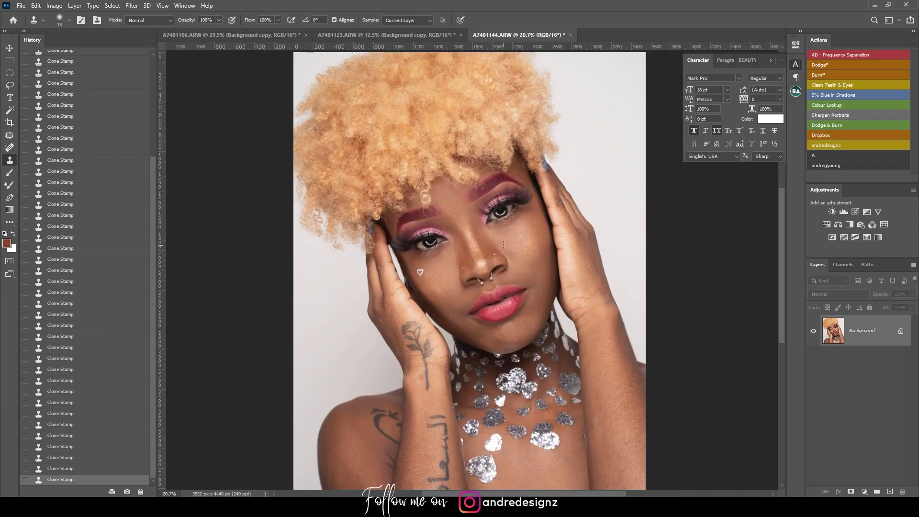
scroll(503, 243, "down", 3)
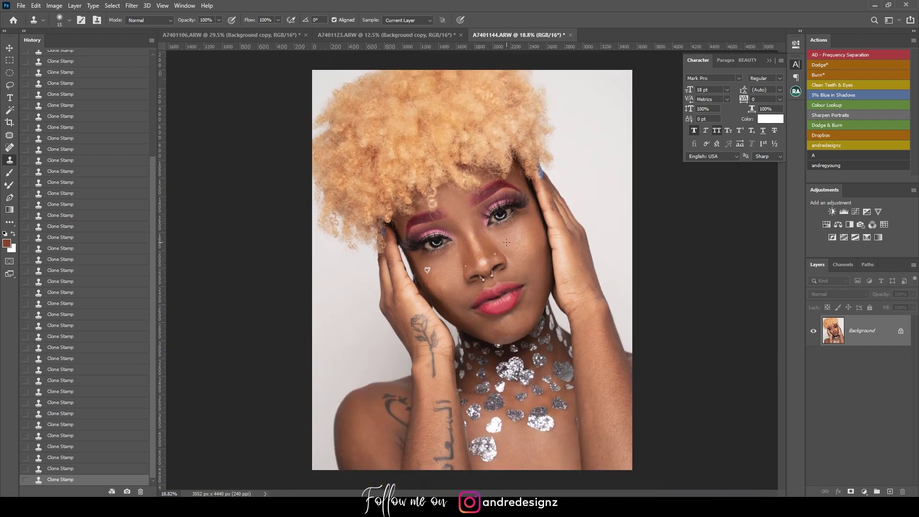
scroll(506, 243, "up", 1)
scroll(504, 237, "down", 2)
scroll(504, 238, "down", 1)
scroll(504, 237, "up", 1)
Step: Switch to the A7401106.ARW portrait and frame the face and neck
left_click(220, 38)
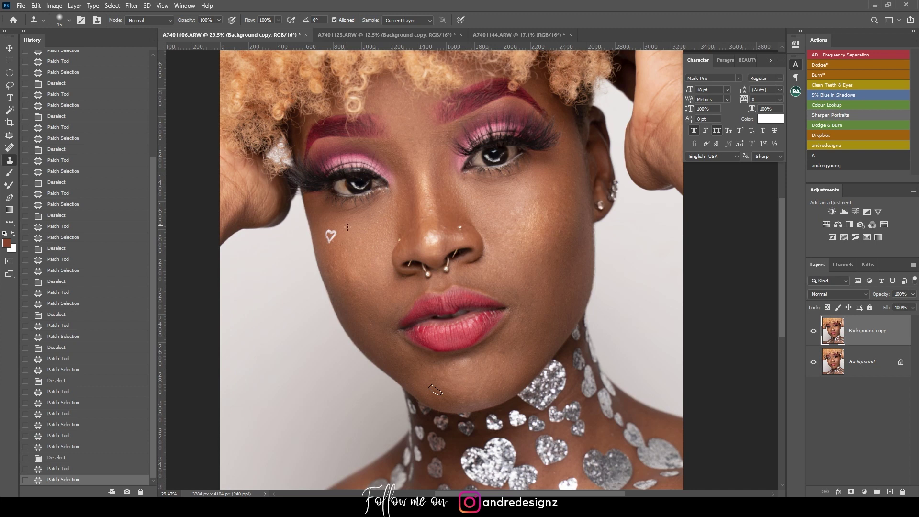
scroll(538, 230, "down", 4)
scroll(541, 232, "up", 3)
left_click_drag(541, 232, 479, 195)
scroll(493, 220, "down", 1)
scroll(494, 210, "up", 2)
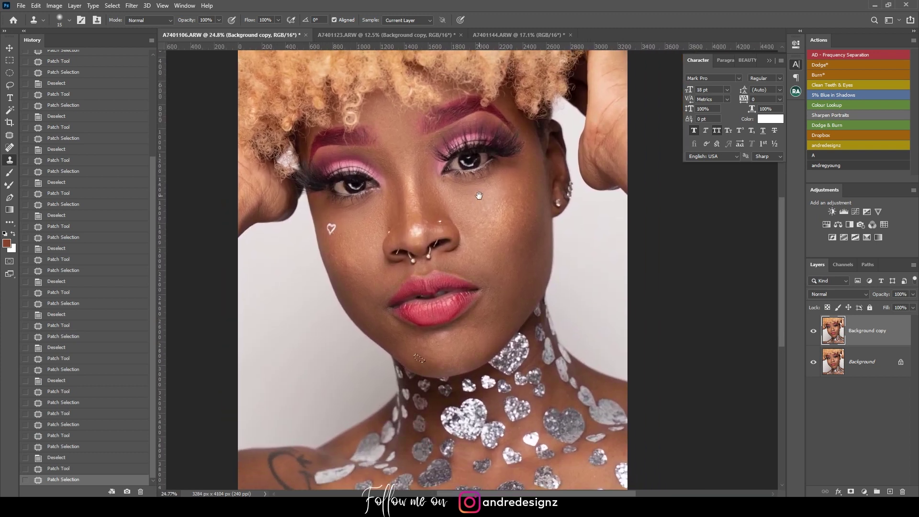
Step: Run the AD - Frequency Separation action with a Gaussian Blur radius of 6.4 pixels on the low-frequency layer
left_click(838, 54)
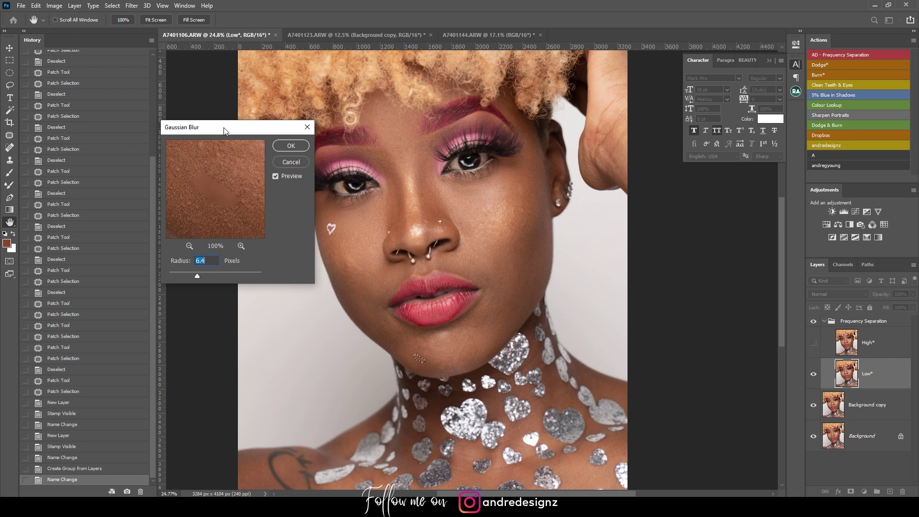
left_click(299, 148)
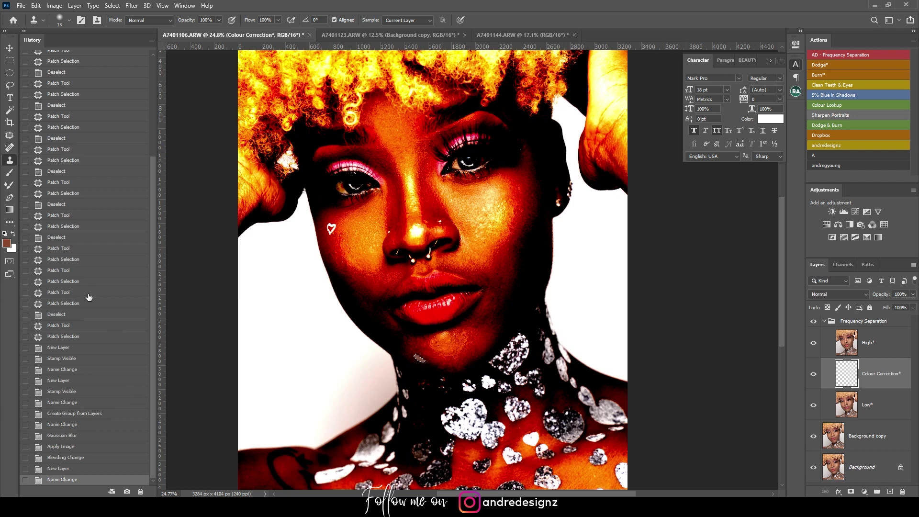
Step: Step back through the frequency separation's history states to the final Patch Selection state
left_click(74, 359)
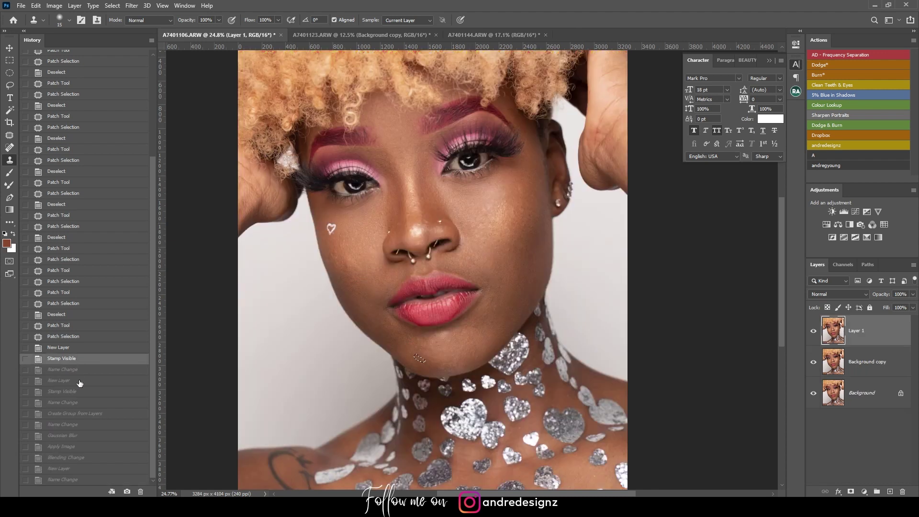
left_click(83, 410)
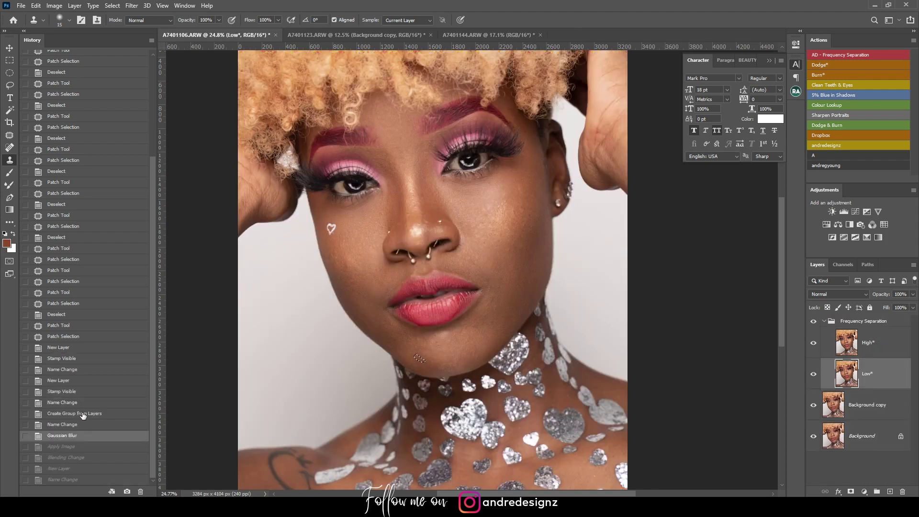
left_click(84, 393)
left_click(85, 370)
left_click(88, 337)
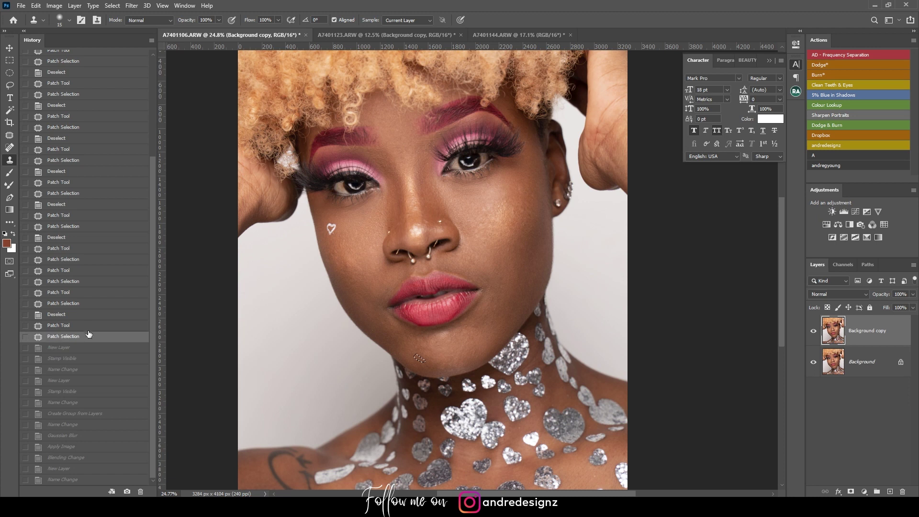
left_click(92, 315)
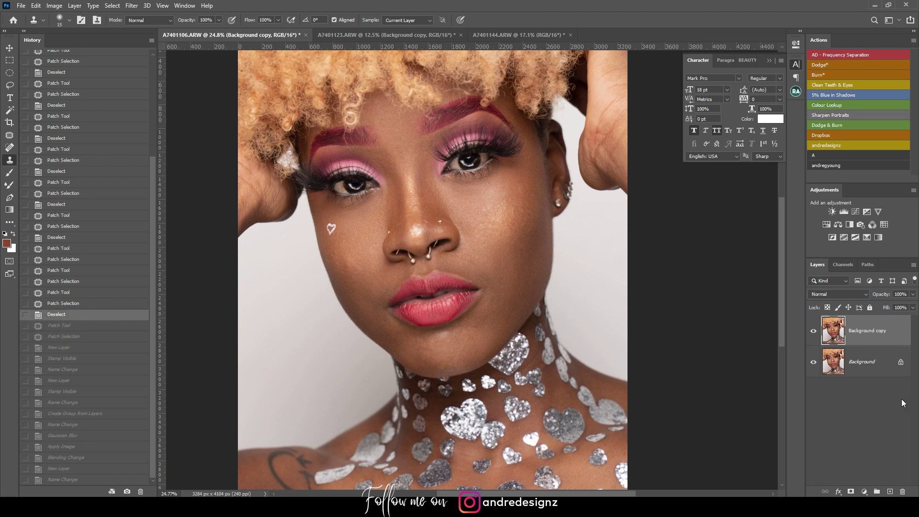
left_click(70, 326)
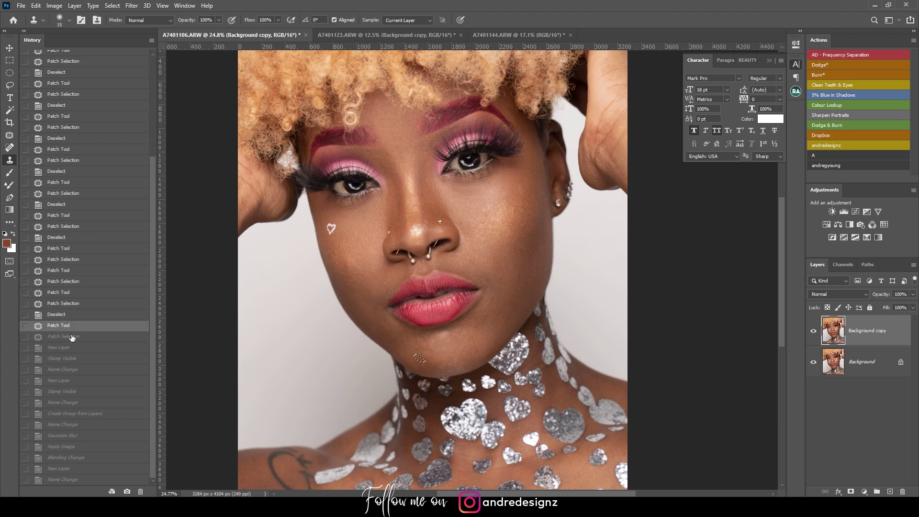
left_click(72, 337)
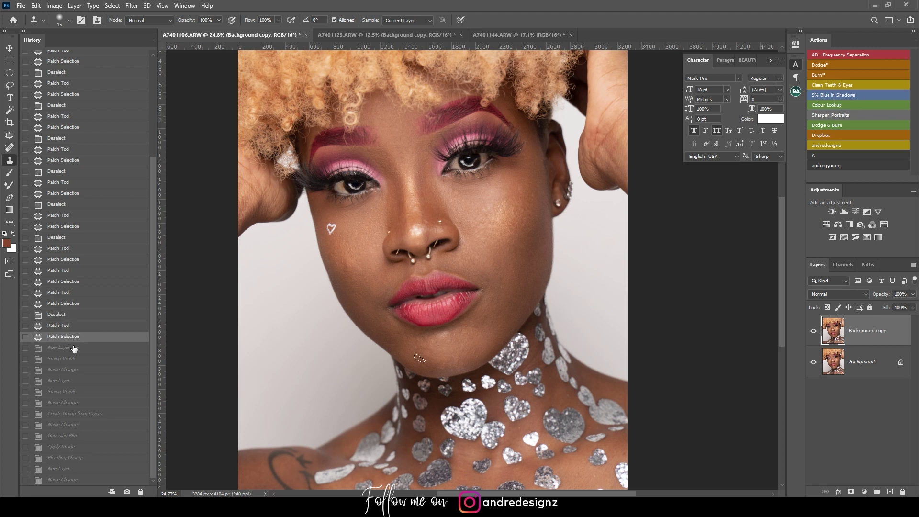
Step: Run the AD - Frequency Separation action again on the A7401106.ARW portrait with a Gaussian Blur radius of 6.4 pixels
left_click(73, 347)
left_click(76, 340)
key("ctrl+d")
left_click(874, 55)
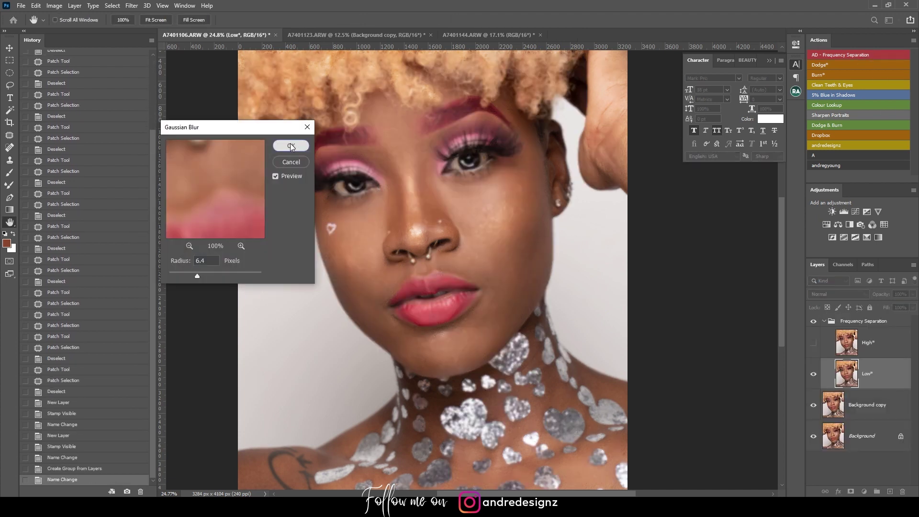
left_click(290, 146)
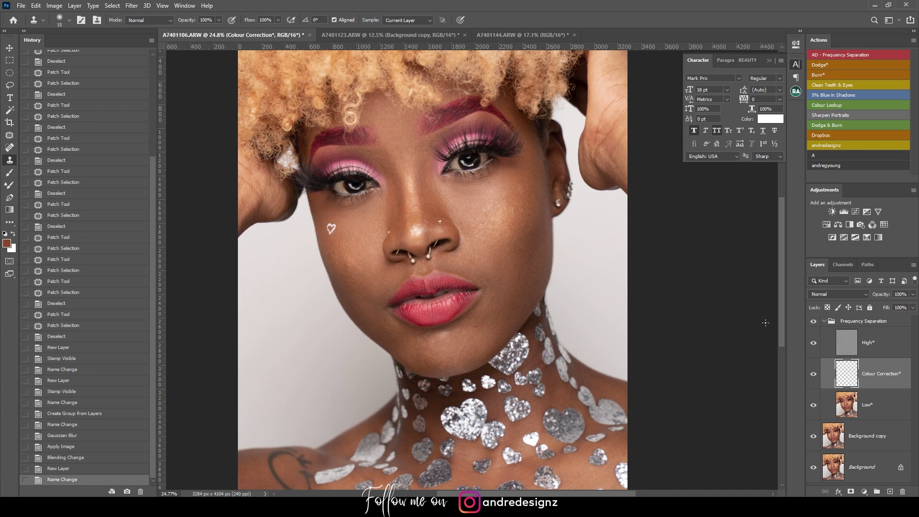
Step: On the Low* layer, blend the highlight on the cheek opposite the painted heart with a 600-pixel Mixer Brush
left_click(880, 414)
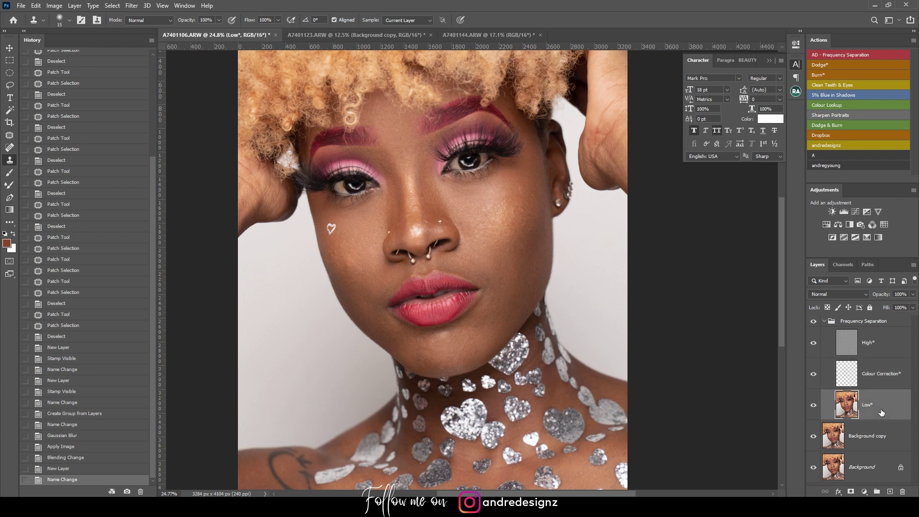
key("b")
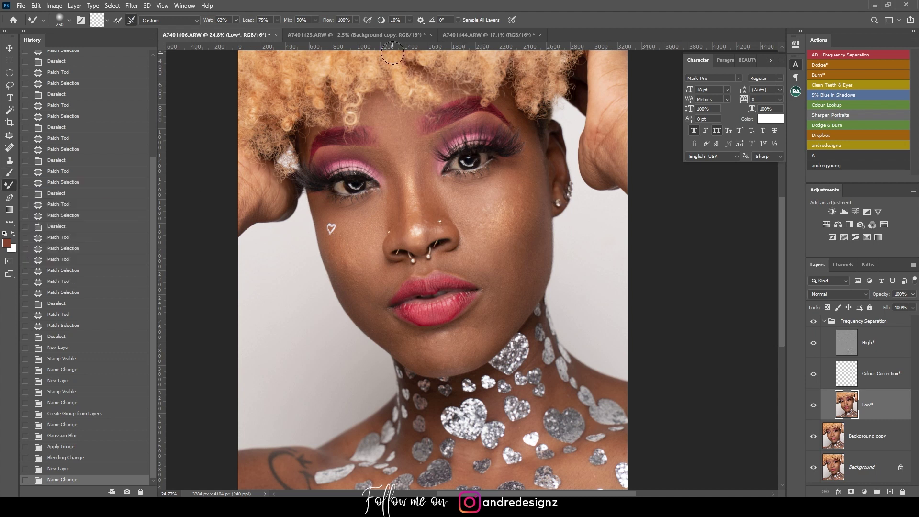
scroll(438, 142, "up", 3)
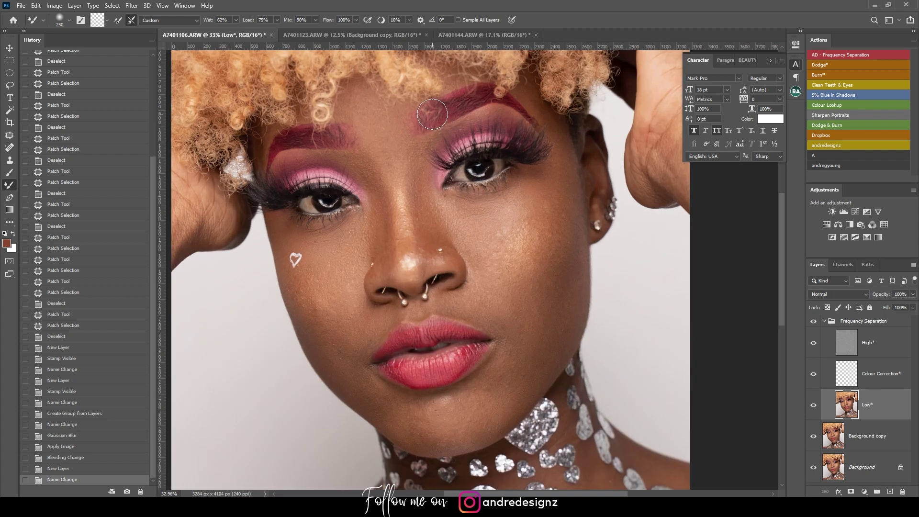
scroll(432, 115, "down", 3)
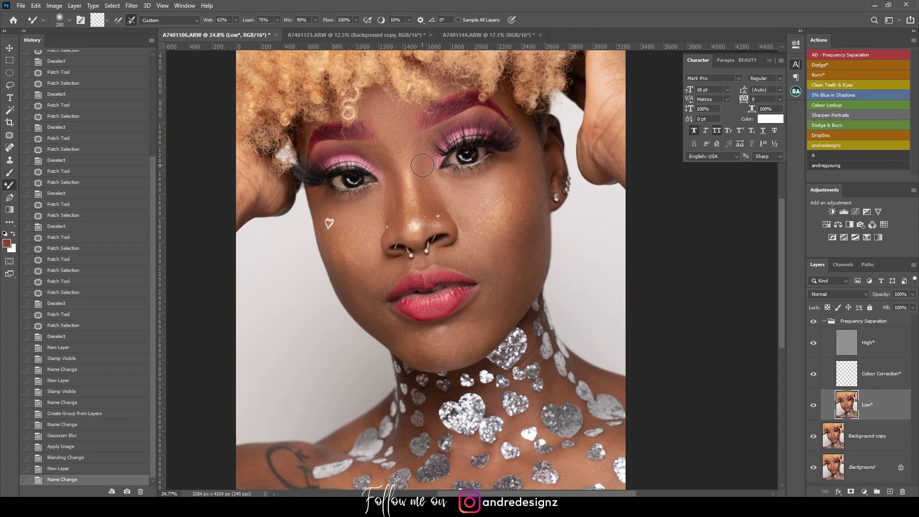
key("bracketright")
key("bracketright")
key("bracketright")
key("bracketright")
left_click_drag(517, 191, 493, 206)
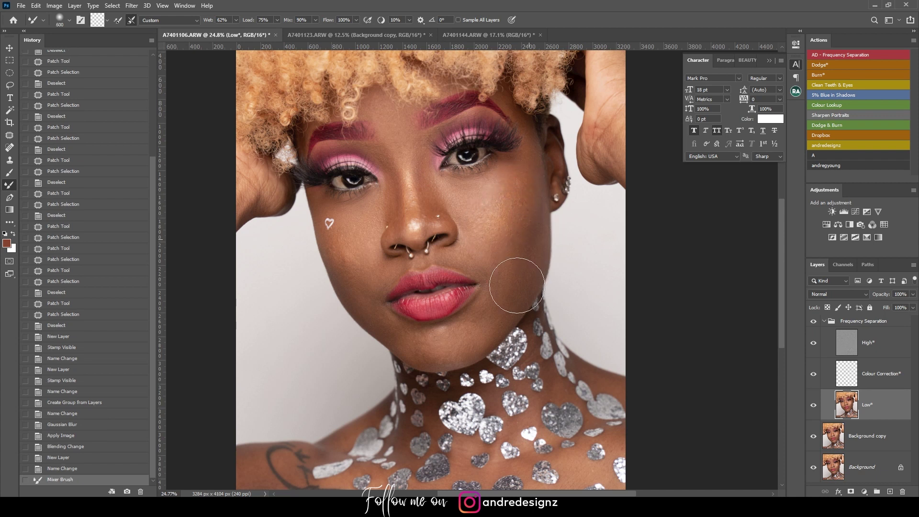
Step: Blend the lower cheek and jaw opposite the painted heart with a smaller Mixer Brush, undoing the unsatisfactory strokes
left_click_drag(523, 270, 482, 323)
key("ctrl+z")
key("bracketleft")
key("bracketleft")
key("bracketleft")
mouse_move(491, 318)
left_mouse_down()
mouse_move(509, 293)
mouse_move(479, 339)
left_mouse_up()
key("ctrl+z")
left_click_drag(496, 295, 495, 304)
left_click_drag(502, 256, 498, 303)
Step: Blend the upper cheek and the under-eye skin opposite the painted heart with the Mixer Brush
left_click(506, 225)
mouse_move(505, 190)
left_mouse_down()
mouse_move(451, 196)
mouse_move(513, 180)
mouse_move(483, 204)
mouse_move(477, 224)
mouse_move(509, 187)
mouse_move(474, 235)
left_mouse_up()
mouse_move(506, 188)
left_mouse_down()
mouse_move(475, 237)
mouse_move(525, 153)
mouse_move(482, 185)
mouse_move(444, 189)
mouse_move(471, 192)
left_mouse_up()
left_click_drag(470, 192, 451, 184)
left_click_drag(477, 203, 478, 253)
left_click(473, 211)
Step: Blend the forehead, the skin between the eyebrows and the nose with a 200-pixel Mixer Brush
key("bracketleft")
key("bracketleft")
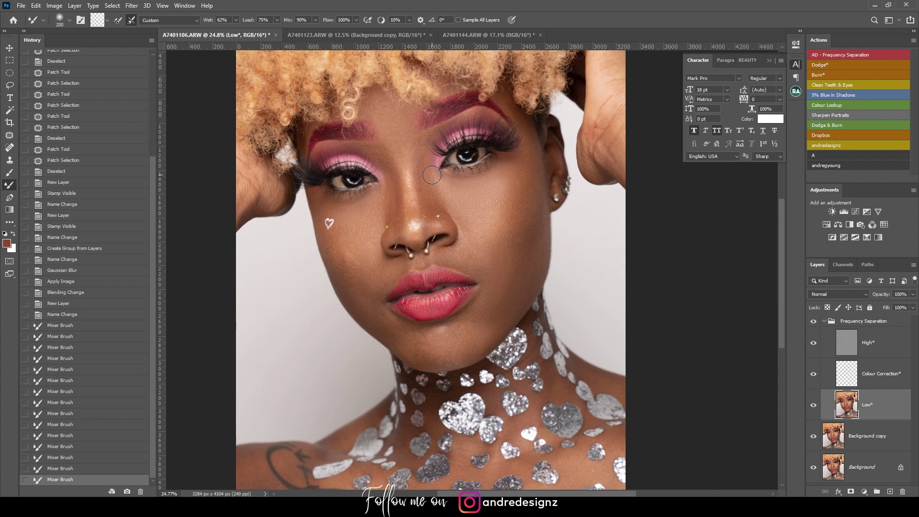
mouse_move(426, 157)
left_mouse_down()
mouse_move(431, 215)
mouse_move(423, 165)
mouse_move(437, 125)
mouse_move(396, 117)
mouse_move(415, 166)
mouse_move(414, 153)
mouse_move(401, 157)
mouse_move(396, 95)
left_mouse_up()
left_click_drag(384, 156, 353, 162)
left_click_drag(384, 108, 390, 189)
left_click_drag(416, 220, 414, 216)
mouse_move(403, 113)
left_mouse_down()
mouse_move(411, 160)
mouse_move(398, 143)
mouse_move(402, 159)
mouse_move(404, 135)
mouse_move(423, 142)
left_mouse_up()
mouse_move(422, 138)
left_mouse_down()
mouse_move(394, 144)
mouse_move(396, 152)
mouse_move(393, 122)
mouse_move(425, 138)
mouse_move(438, 129)
mouse_move(415, 150)
left_mouse_up()
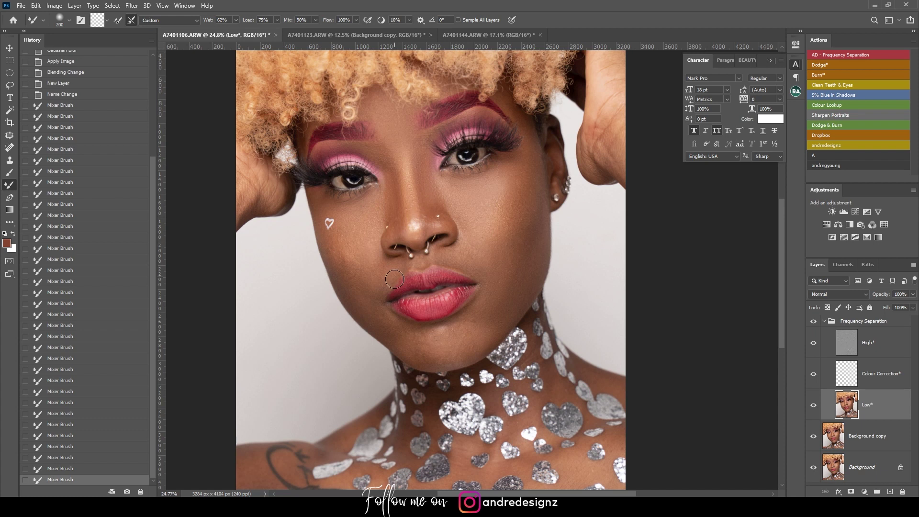
Step: Blend the cheek beside the painted heart down to the jaw with a 300-pixel Mixer Brush, redoing the first strokes
key("]")
left_click_drag(357, 256, 351, 302)
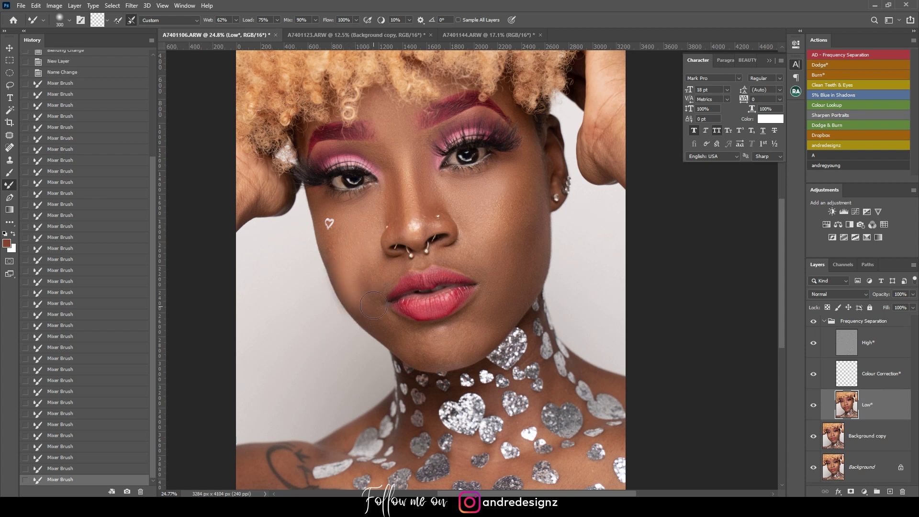
left_click_drag(397, 335, 380, 317)
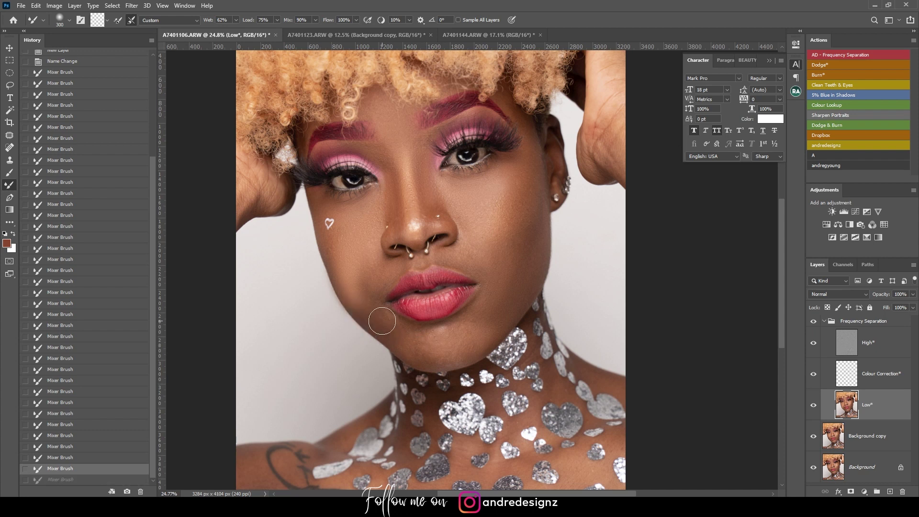
key("ctrl+z")
key("ctrl+z")
key("ctrl+z")
mouse_move(344, 245)
left_mouse_down()
mouse_move(378, 262)
mouse_move(362, 260)
left_mouse_up()
left_click_drag(368, 207, 352, 269)
left_click_drag(389, 305, 391, 336)
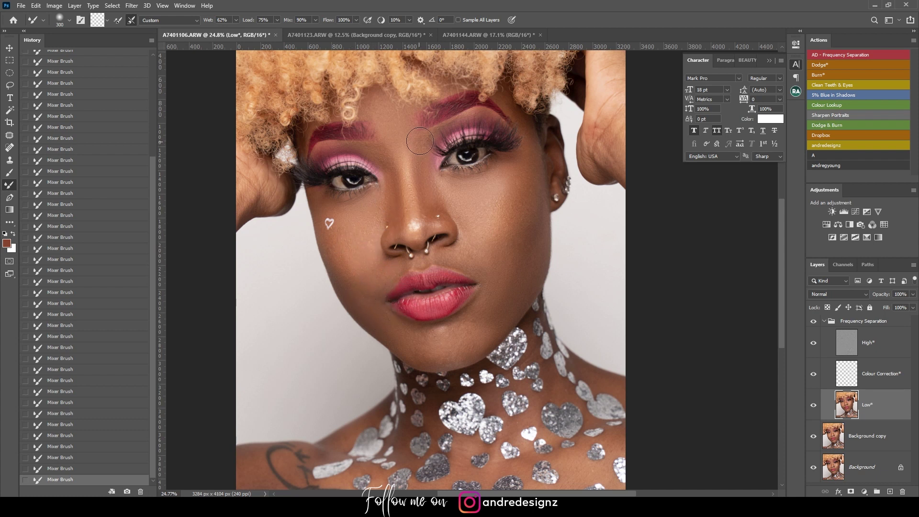
Step: Compare the portrait with and without the Frequency Separation group and look over the whole face
key("bracketright")
left_click(814, 324)
left_click(814, 324)
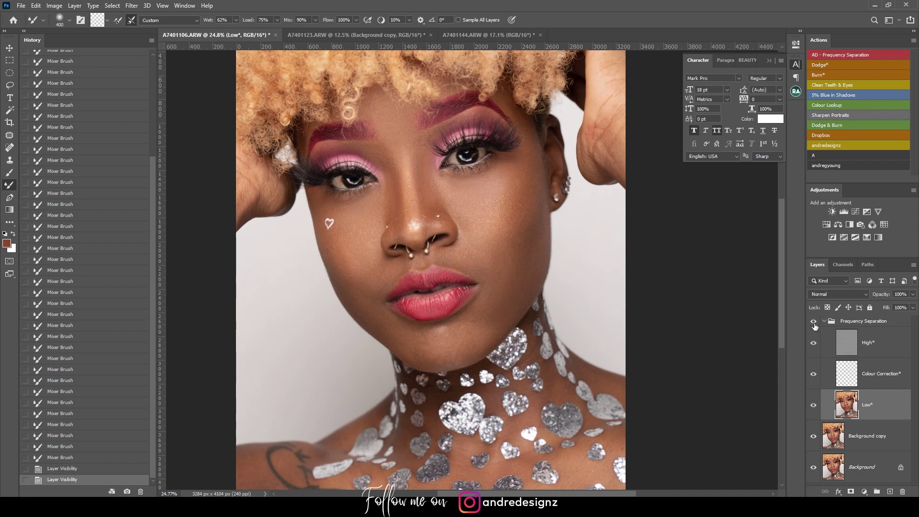
scroll(277, 301, "down", 5)
left_click_drag(523, 193, 489, 432)
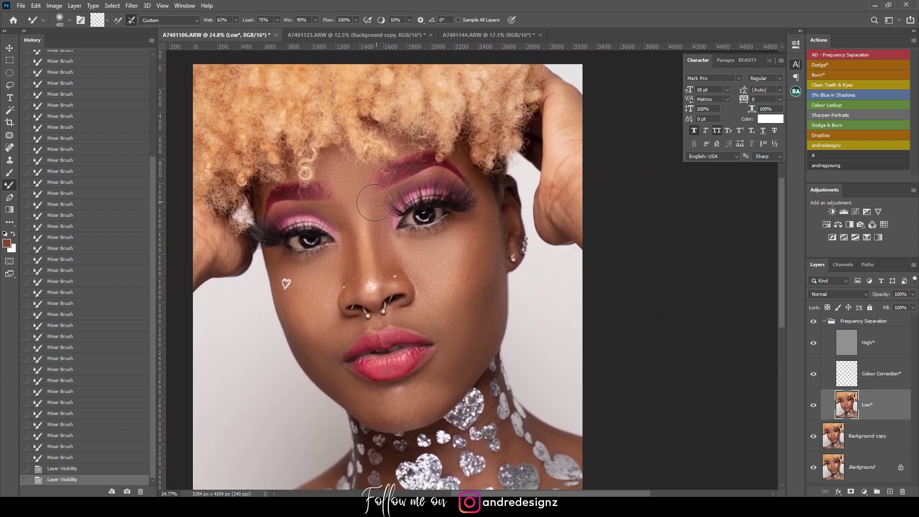
Step: Switch to the A7401123.ARW portrait and run the AD - Frequency Separation action on it
left_click(324, 32)
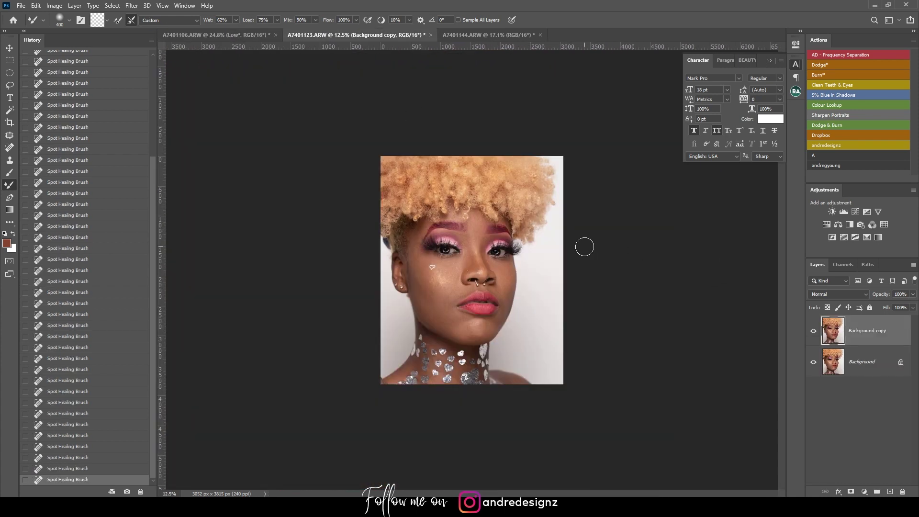
scroll(588, 244, "up", 3)
left_click(845, 55)
left_click(289, 146)
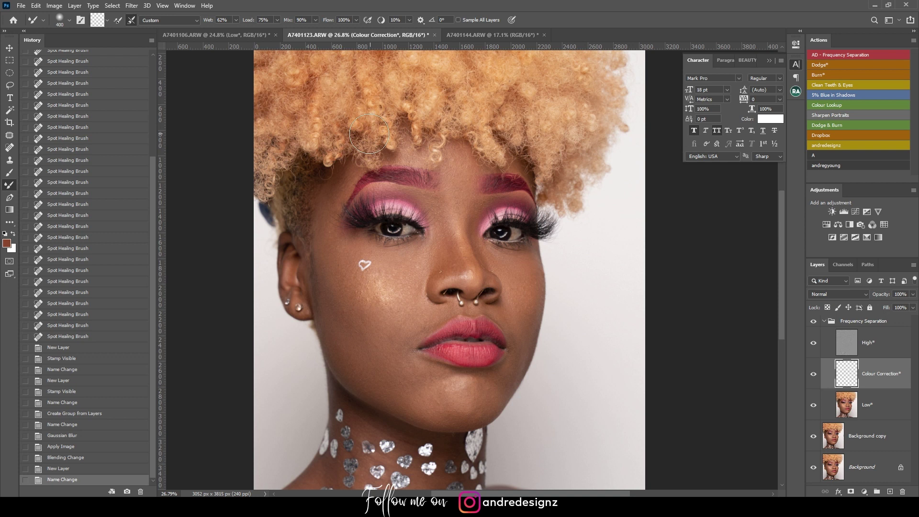
Step: Select the Low* layer and start blending the forehead above the nose with a 400-pixel Mixer Brush
key("bracketleft")
key("bracketleft")
key("bracketright")
key("bracketright")
mouse_move(458, 180)
left_mouse_down()
mouse_move(459, 161)
mouse_move(457, 174)
left_mouse_up()
left_click(457, 174)
key("alt+bracketleft")
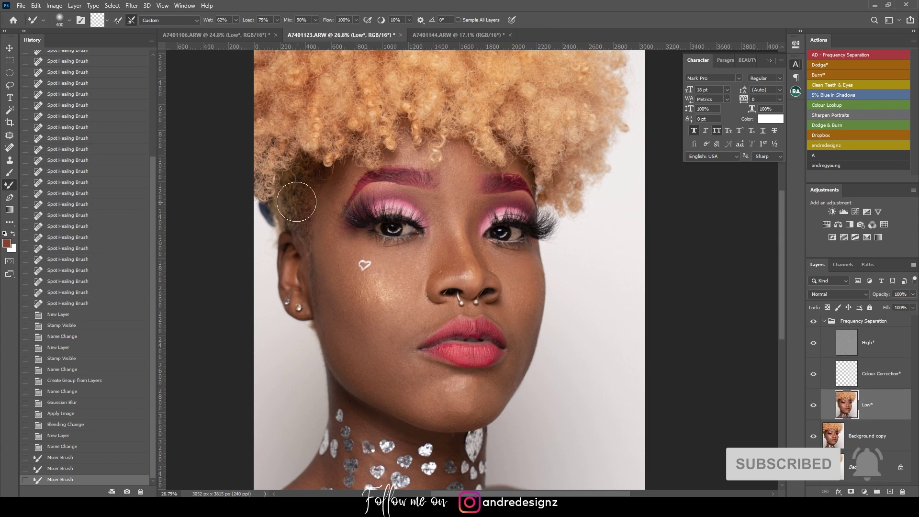
Step: Blend the skin around the eyebrows, upper eyelids and nose bridge with the Mixer Brush reduced to 200 pixels
mouse_move(460, 195)
left_mouse_down()
mouse_move(459, 153)
mouse_move(472, 191)
mouse_move(456, 225)
mouse_move(459, 182)
mouse_move(455, 216)
mouse_move(478, 195)
mouse_move(466, 222)
mouse_move(507, 200)
left_mouse_up()
mouse_move(418, 199)
left_mouse_down()
mouse_move(433, 222)
mouse_move(414, 210)
left_mouse_up()
left_click_drag(364, 194, 372, 193)
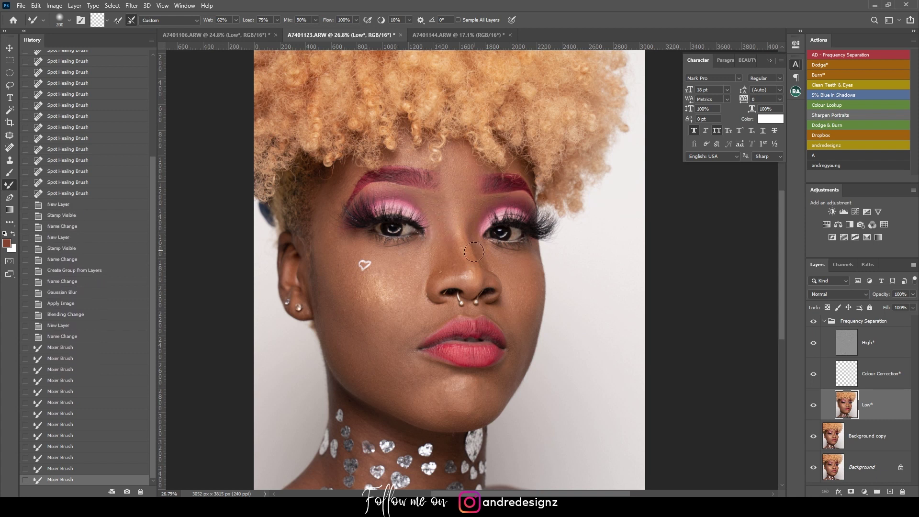
left_click_drag(449, 262, 446, 188)
mouse_move(461, 235)
left_mouse_down()
mouse_move(445, 177)
mouse_move(435, 179)
mouse_move(437, 193)
mouse_move(484, 202)
left_mouse_up()
Step: Blend the cheek highlight below the painted heart and the skin beside the lips with a larger Mixer Brush
key("bracketright")
key("bracketright")
key("bracketright")
key("bracketright")
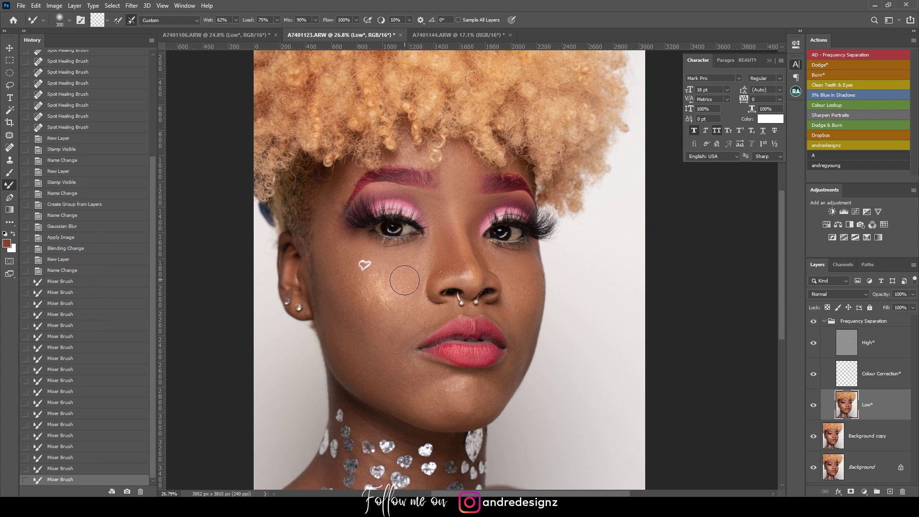
left_click_drag(399, 293, 361, 286)
mouse_move(421, 285)
left_mouse_down()
mouse_move(402, 287)
mouse_move(409, 326)
mouse_move(397, 287)
mouse_move(407, 317)
mouse_move(396, 288)
mouse_move(354, 324)
mouse_move(331, 294)
mouse_move(416, 358)
left_mouse_up()
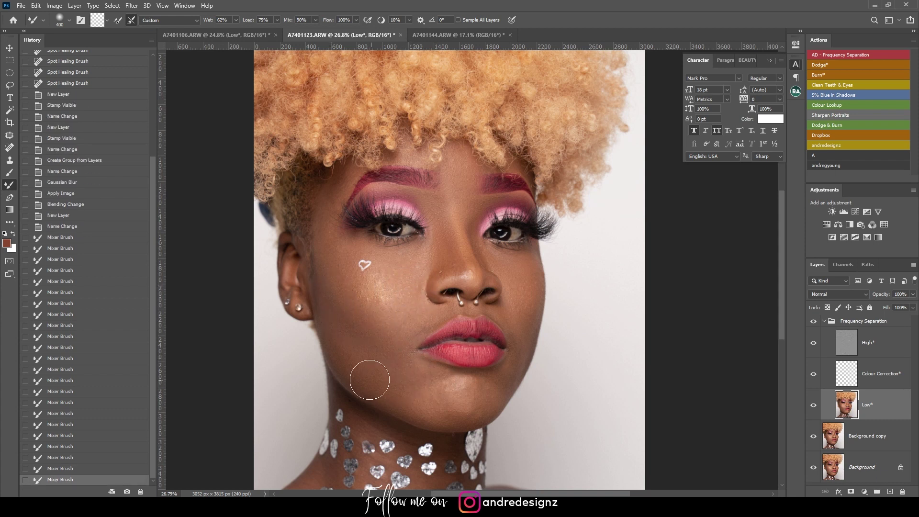
Step: Blend the jawline, chin and temple skin with a 400-pixel Mixer Brush
left_click_drag(333, 345, 334, 363)
key("ctrl+z")
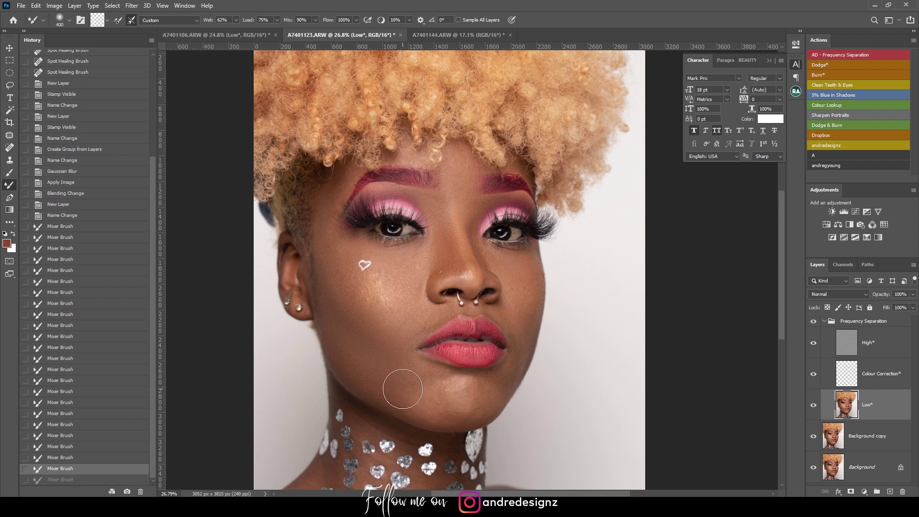
key("ctrl+shift+z")
mouse_move(377, 370)
left_mouse_down()
mouse_move(438, 398)
mouse_move(437, 387)
mouse_move(419, 378)
mouse_move(436, 412)
mouse_move(497, 394)
mouse_move(476, 413)
mouse_move(448, 395)
left_mouse_up()
left_click_drag(322, 231, 324, 223)
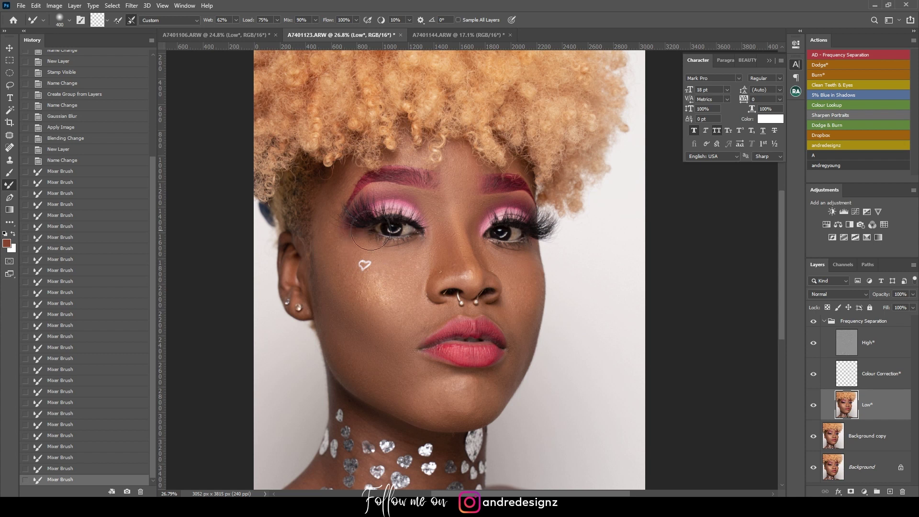
Step: Refine the cheek highlight, under-eye area, temple and forehead with a 250-pixel Mixer Brush
key("bracketleft")
key("bracketleft")
mouse_move(425, 251)
left_mouse_down()
mouse_move(400, 260)
mouse_move(419, 262)
mouse_move(418, 274)
mouse_move(410, 247)
mouse_move(384, 283)
left_mouse_up()
left_click_drag(387, 321, 396, 305)
left_click_drag(320, 221, 351, 214)
left_click_drag(351, 169, 333, 184)
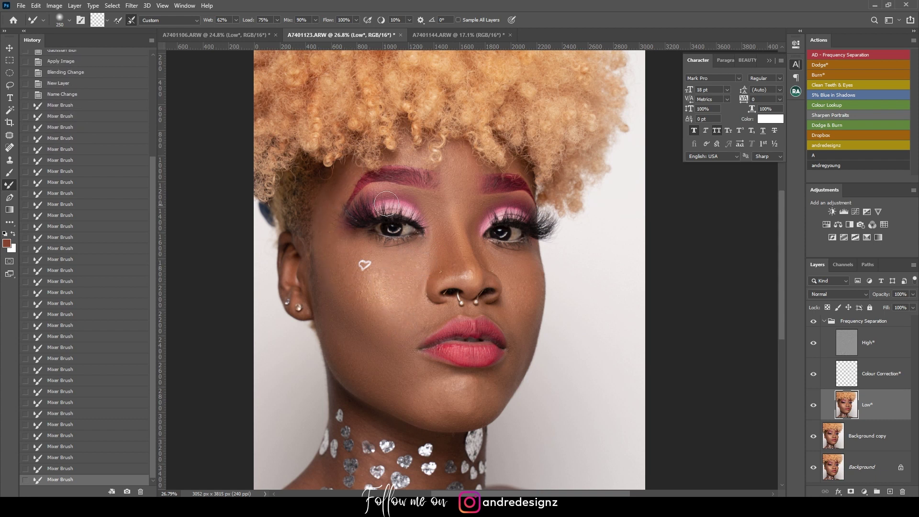
mouse_move(423, 163)
left_mouse_down()
mouse_move(462, 171)
mouse_move(468, 158)
mouse_move(451, 210)
mouse_move(483, 210)
left_mouse_up()
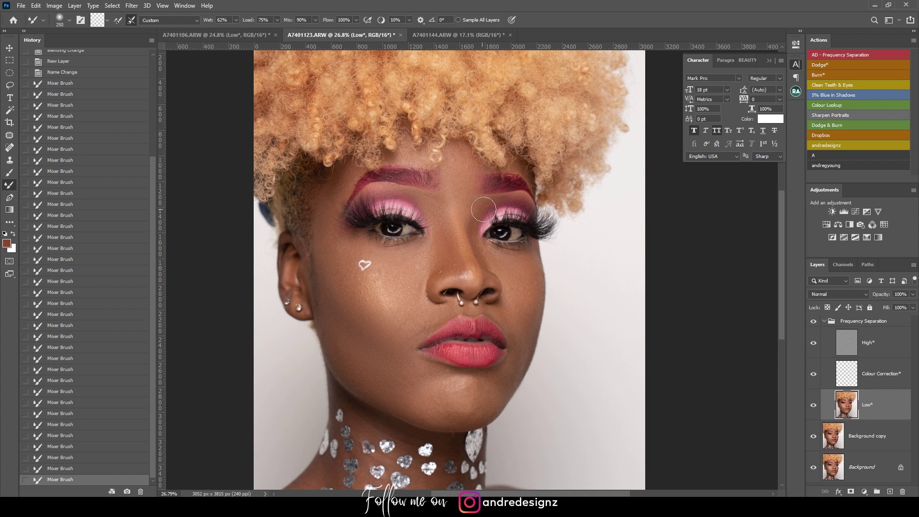
Step: Blend the far cheek, chin and jaw with an enlarged Mixer Brush, then return the brush to 250 pixels
key("bracketright")
key("bracketright")
left_click_drag(520, 293, 514, 303)
mouse_move(462, 373)
left_mouse_down()
mouse_move(416, 406)
mouse_move(437, 404)
mouse_move(392, 407)
left_mouse_up()
left_click_drag(358, 381, 351, 368)
left_click_drag(455, 398, 359, 372)
left_click_drag(404, 413, 392, 403)
key("bracketleft")
key("bracketleft")
key("bracketleft")
key("bracketleft")
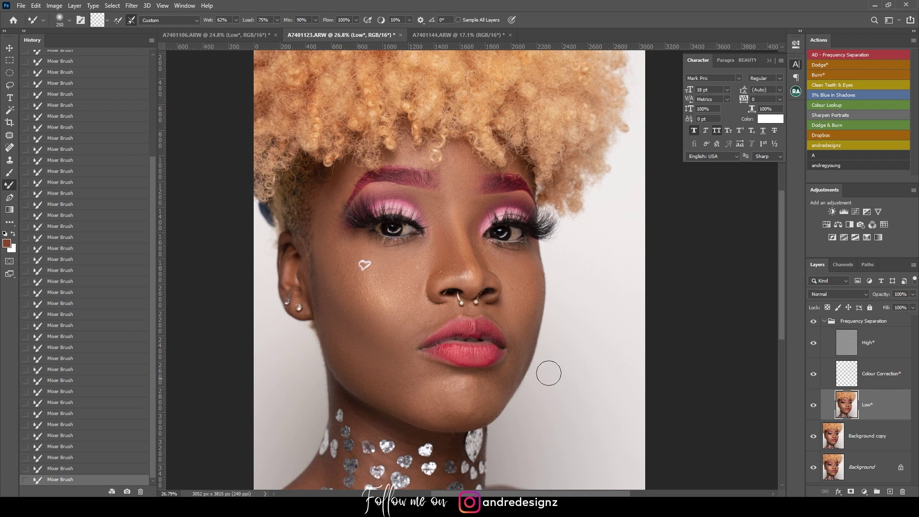
Step: Frame the nose closely, select the High* layer and activate the Spot Healing Brush
scroll(548, 373, "down", 4)
scroll(519, 312, "up", 3)
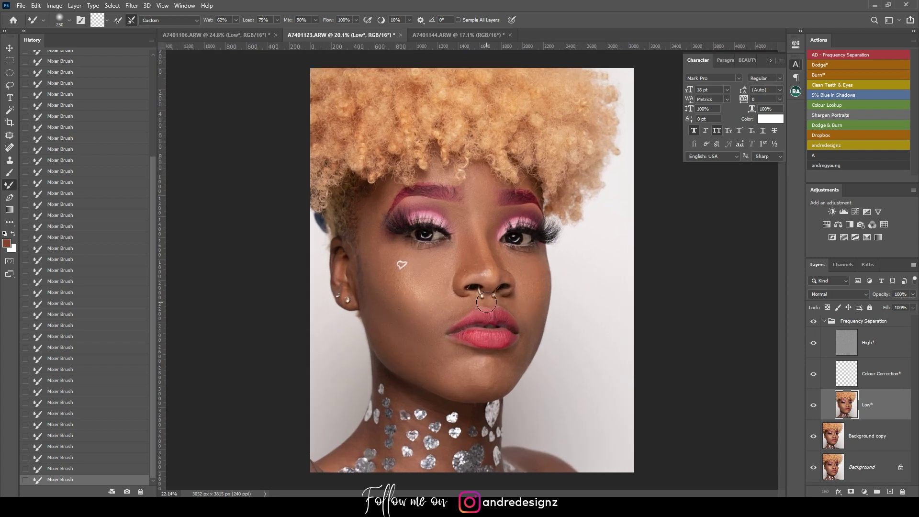
scroll(486, 301, "up", 2)
scroll(483, 294, "up", 4)
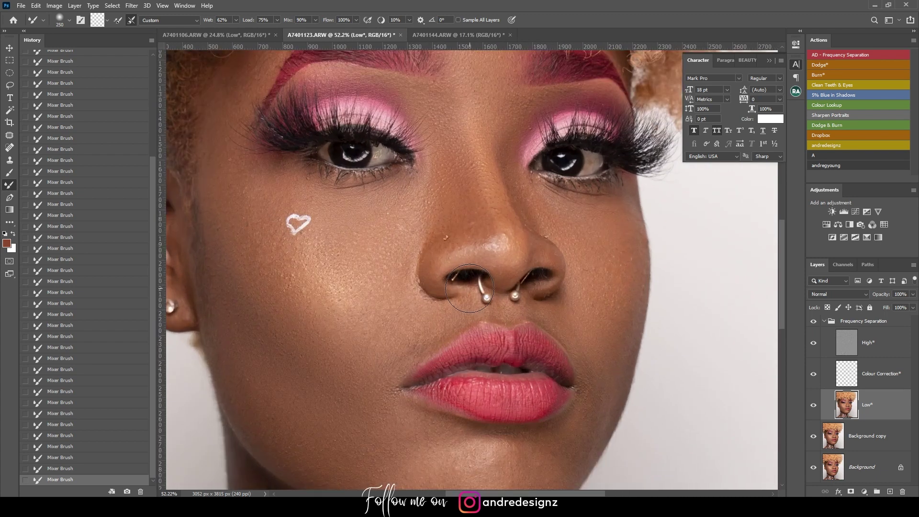
left_click(873, 342)
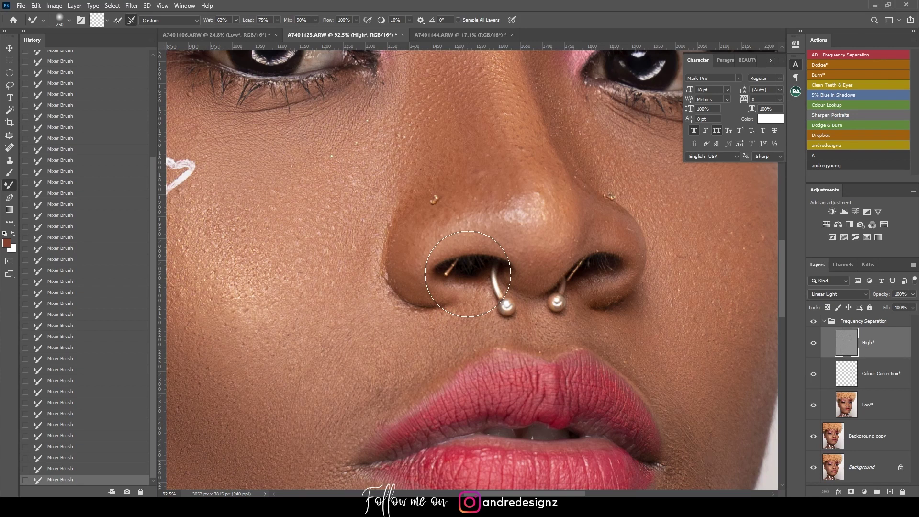
key("j")
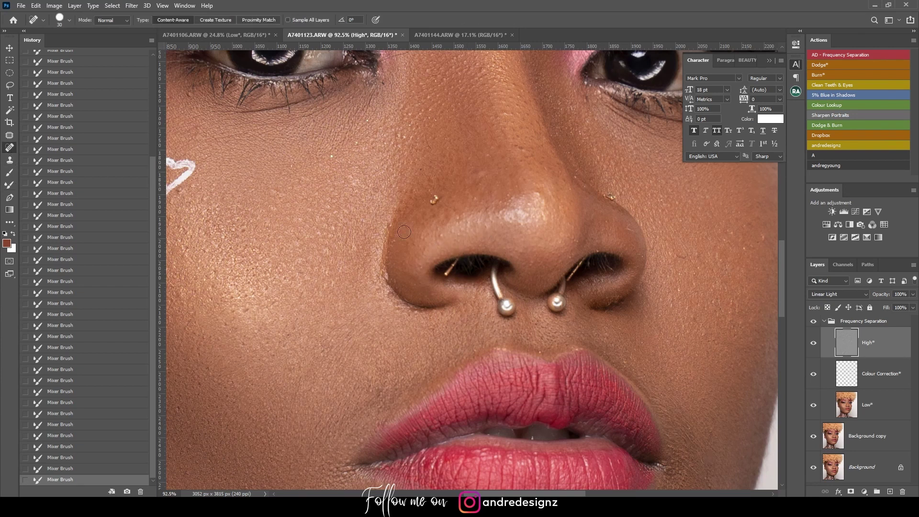
Step: Try to remove the gold jewellery tip inside the nostril with a 20-pixel Spot Healing Brush, undoing every stroke
left_click(465, 266, "alt")
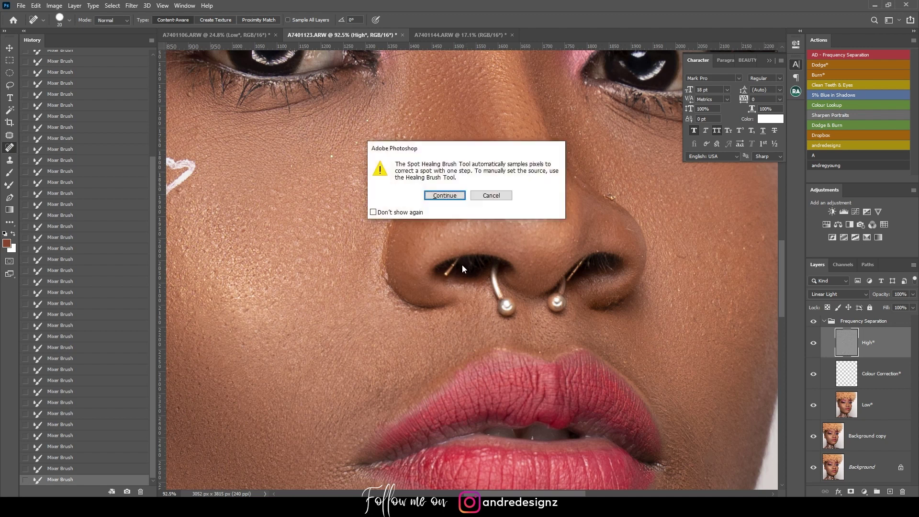
left_click(445, 195)
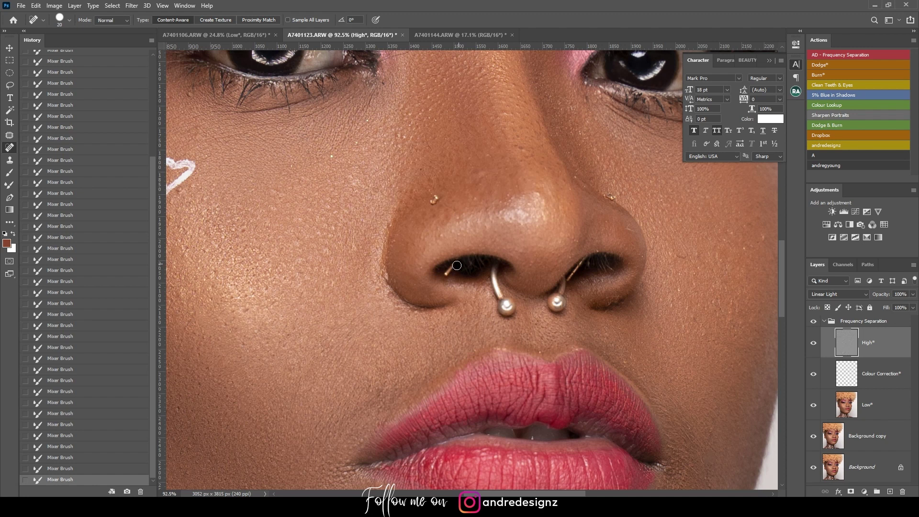
left_click_drag(449, 273, 457, 266)
left_click_drag(446, 271, 467, 276)
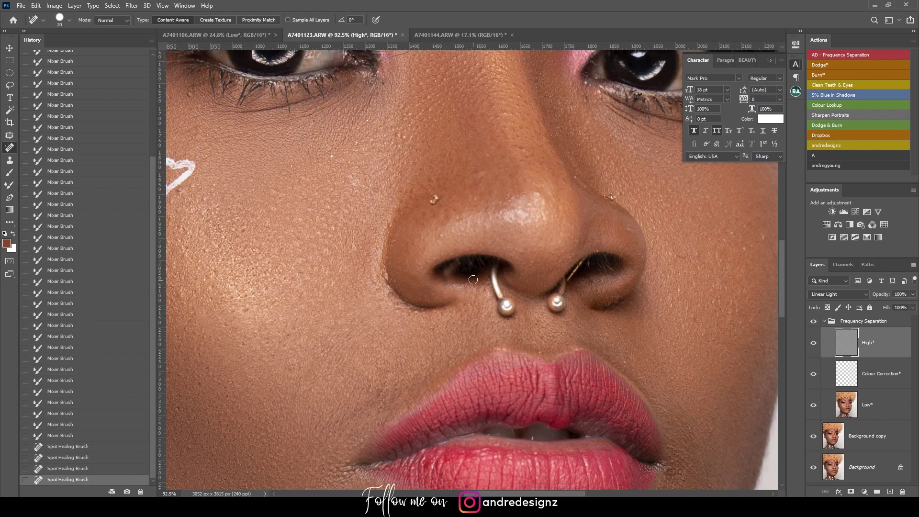
key("ctrl+z")
key("ctrl+z")
key("ctrl+z")
key("ctrl+z")
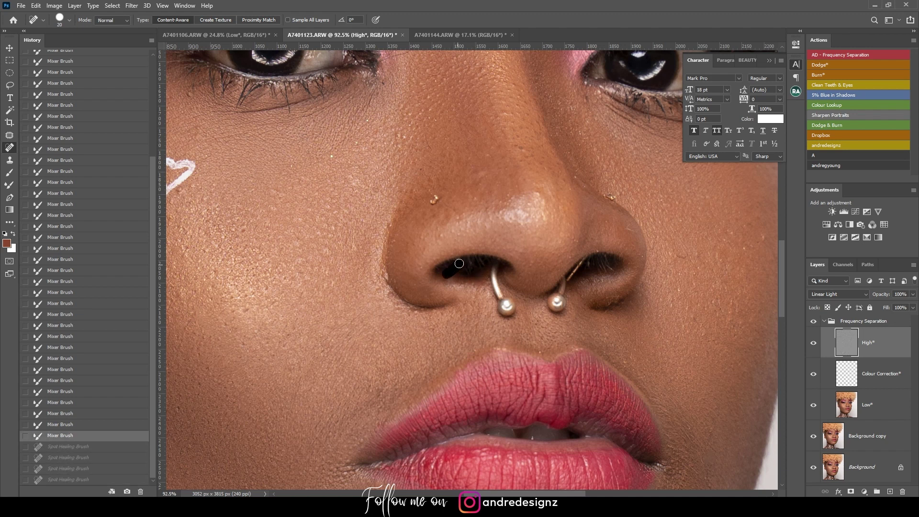
left_click_drag(459, 263, 481, 276)
key("ctrl+z")
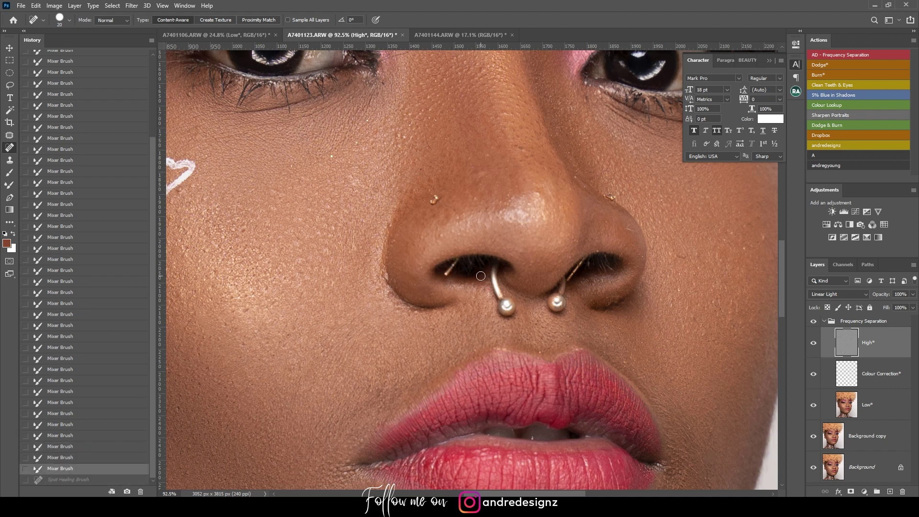
Step: Try to cover the jewellery tip inside the nostril with the Clone Stamp, undoing the stroke
left_click(11, 162)
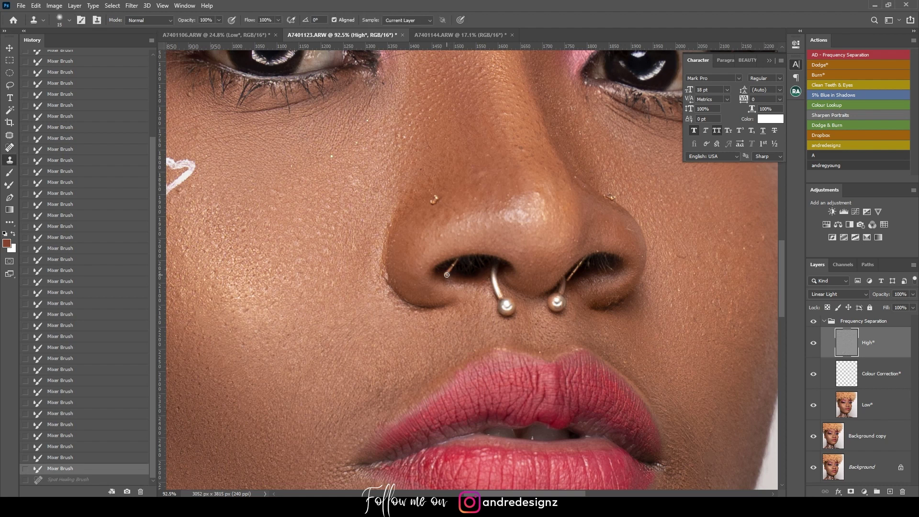
left_click_drag(452, 271, 464, 269)
key("ctrl+z")
Step: Patch out the jewellery tip inside the near nostril on both the High* and Low* layers
left_click(10, 135)
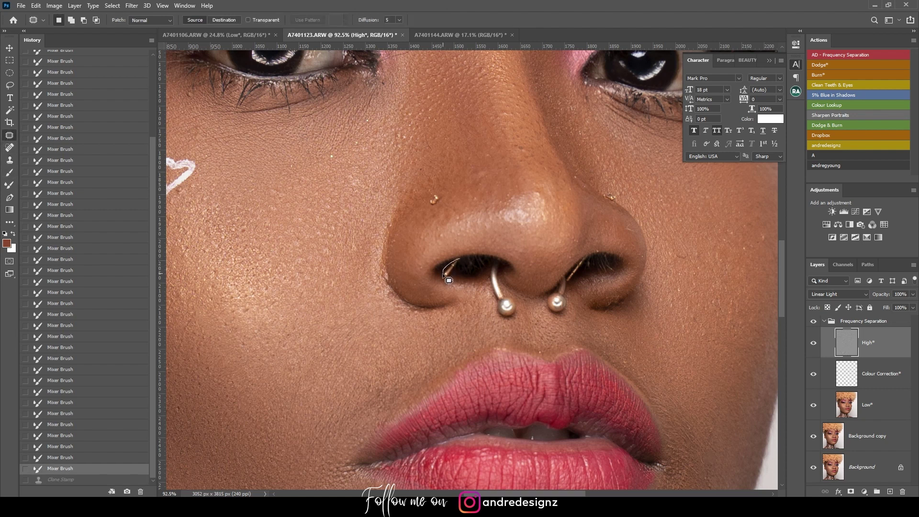
mouse_move(461, 280)
left_mouse_down()
mouse_move(456, 273)
mouse_move(481, 278)
left_mouse_up()
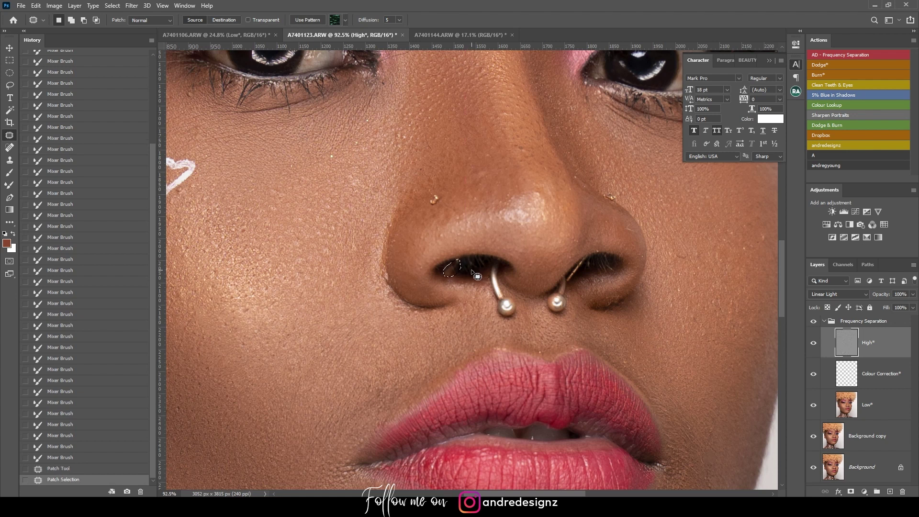
left_click(886, 403)
left_click_drag(470, 273, 489, 276)
key("ctrl+d")
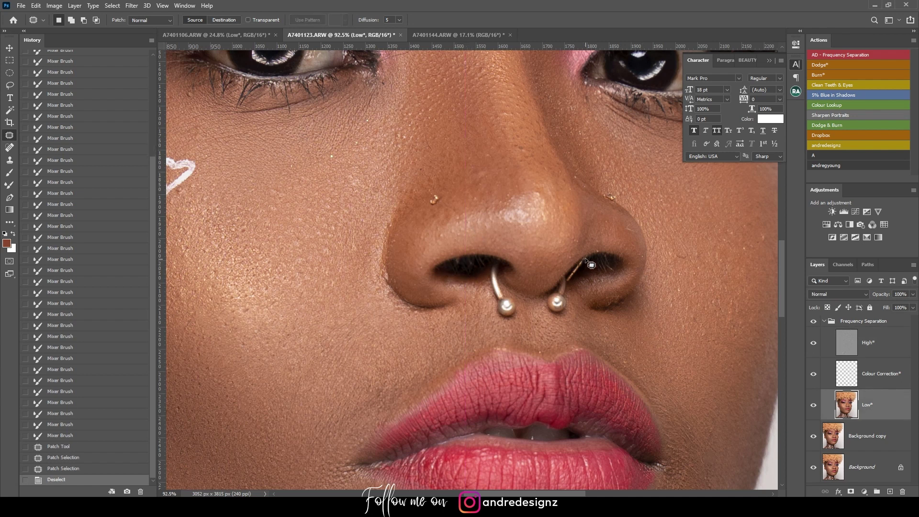
Step: Patch over the end of the nose ring in the far nostril on the Low* and High* layers
mouse_move(566, 281)
left_mouse_down()
mouse_move(589, 258)
mouse_move(588, 271)
mouse_move(601, 280)
mouse_move(572, 282)
mouse_move(580, 263)
left_mouse_up()
left_click(866, 339)
key("ctrl+d")
left_click_drag(580, 270, 601, 272)
key("ctrl+d")
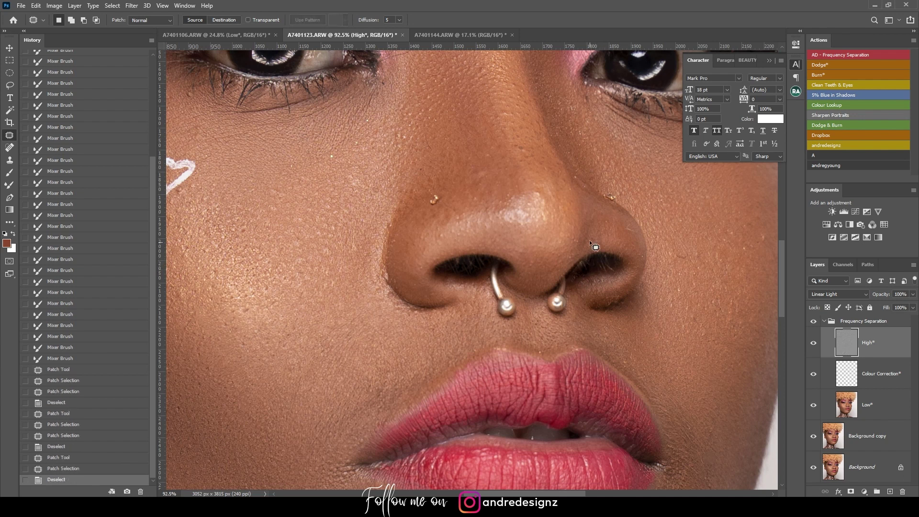
Step: Patch the far wing of the nose and the remaining ring trace in the nostril on the High* layer
left_click_drag(628, 240, 622, 224)
mouse_move(625, 231)
left_mouse_down()
mouse_move(611, 264)
mouse_move(581, 262)
left_mouse_up()
key("ctrl+d")
left_click_drag(580, 269, 602, 271)
key("ctrl+d")
Step: Compare the whole portrait with and without the Frequency Separation group
mouse_move(483, 317)
left_mouse_down()
mouse_move(509, 214)
mouse_move(554, 165)
mouse_move(415, 128)
mouse_move(552, 330)
mouse_move(493, 314)
left_mouse_up()
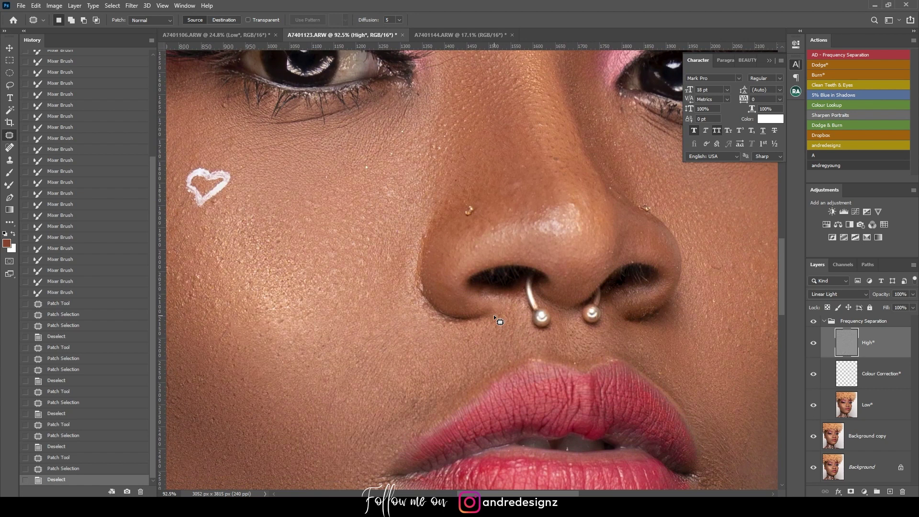
key("ctrl+0")
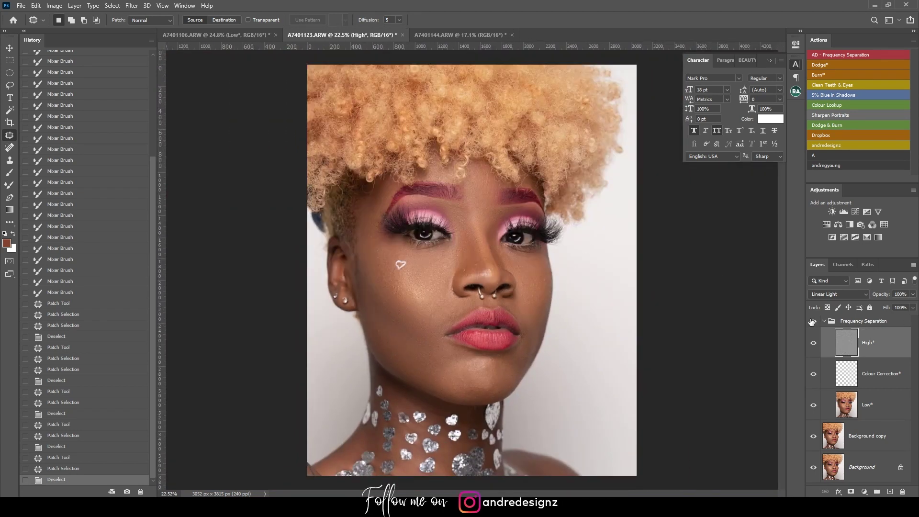
left_click(812, 321)
left_click(812, 321)
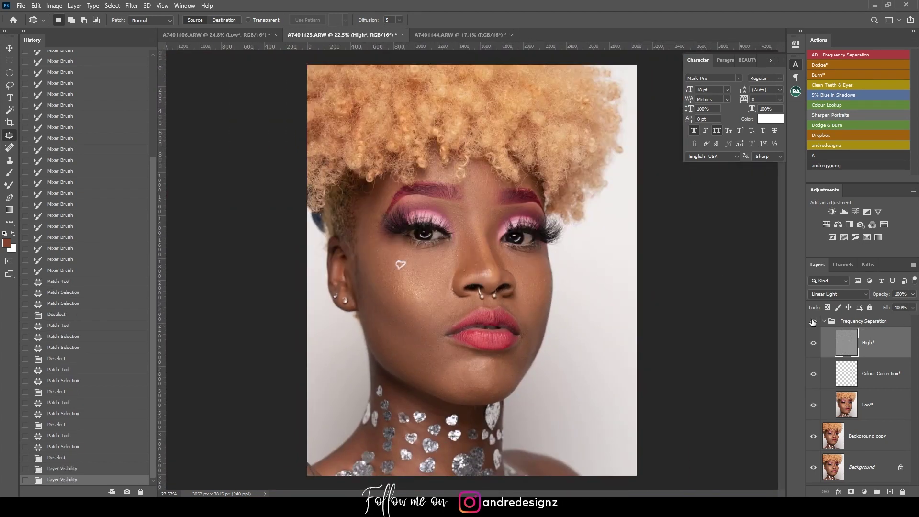
scroll(622, 318, "down", 4)
scroll(436, 192, "up", 3)
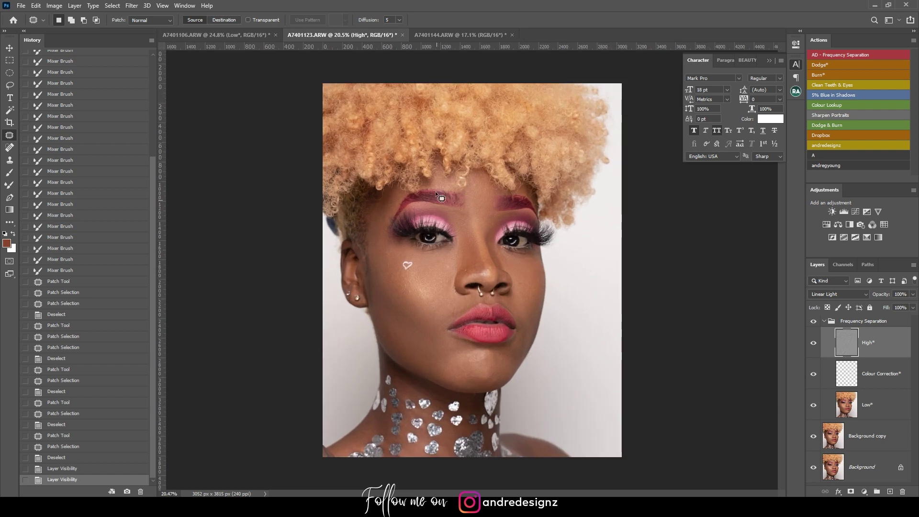
Step: Switch to A7401144.ARW and run the AD - Frequency Separation action with a 6.4-pixel Gaussian Blur
left_click(448, 32)
key("ctrl+0")
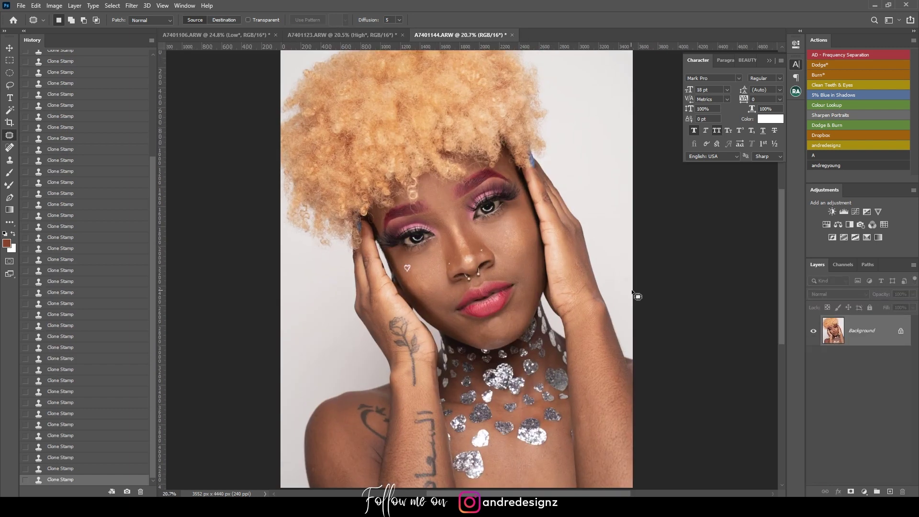
left_click(863, 54)
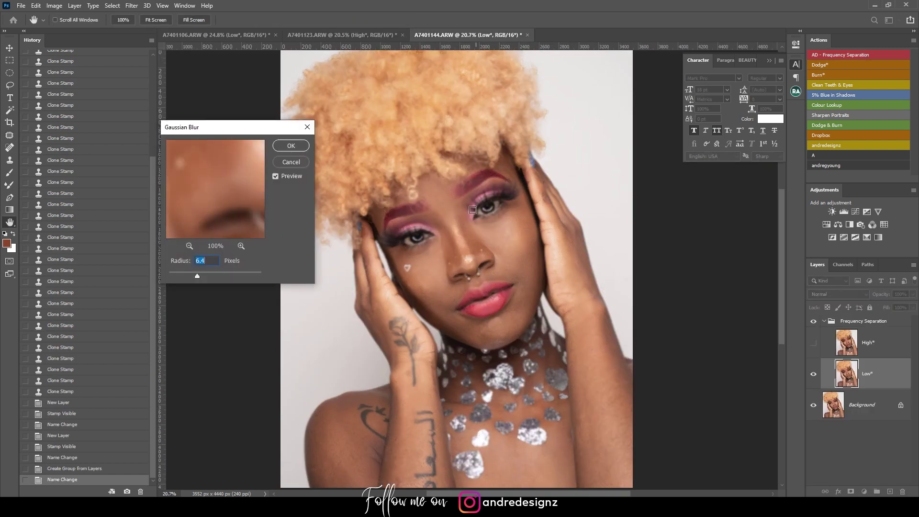
left_click(293, 145)
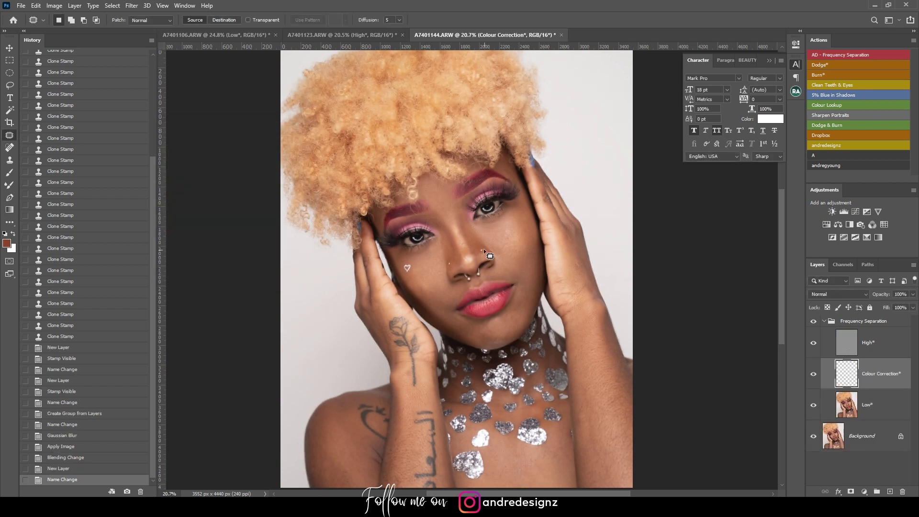
Step: Select the Low* layer and smooth along the nose bridge with a 250-pixel Mixer Brush
scroll(507, 249, "up", 3)
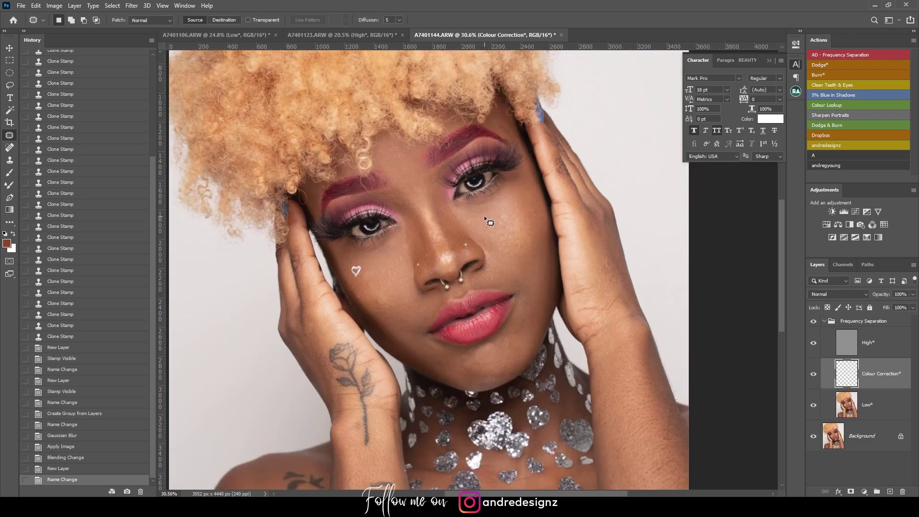
key("ctrl+0")
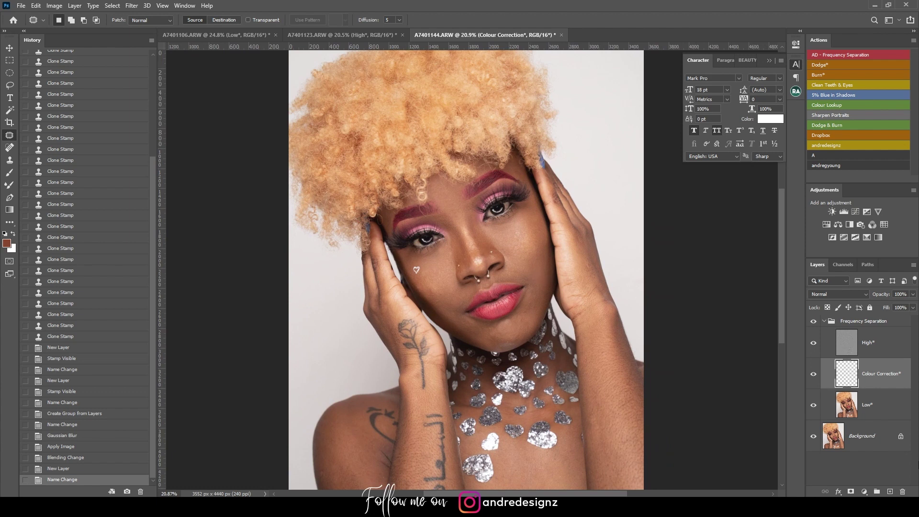
left_click(901, 407)
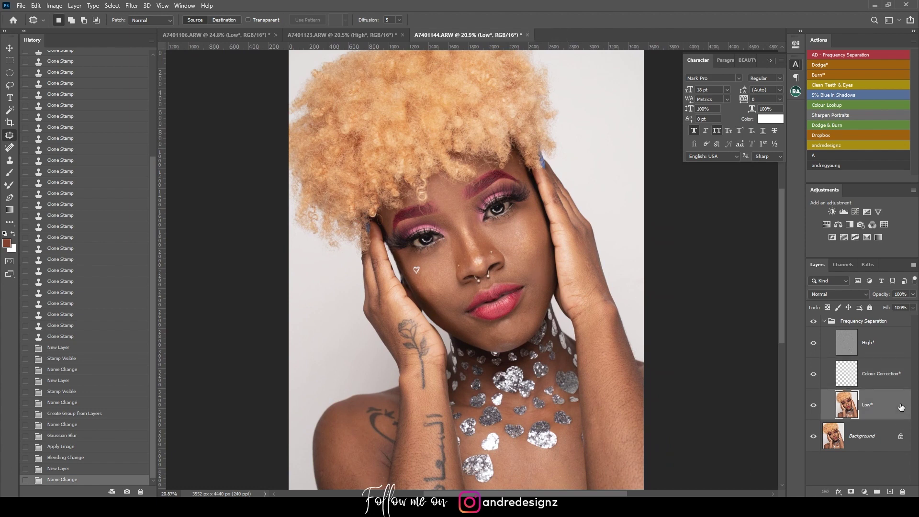
key("b")
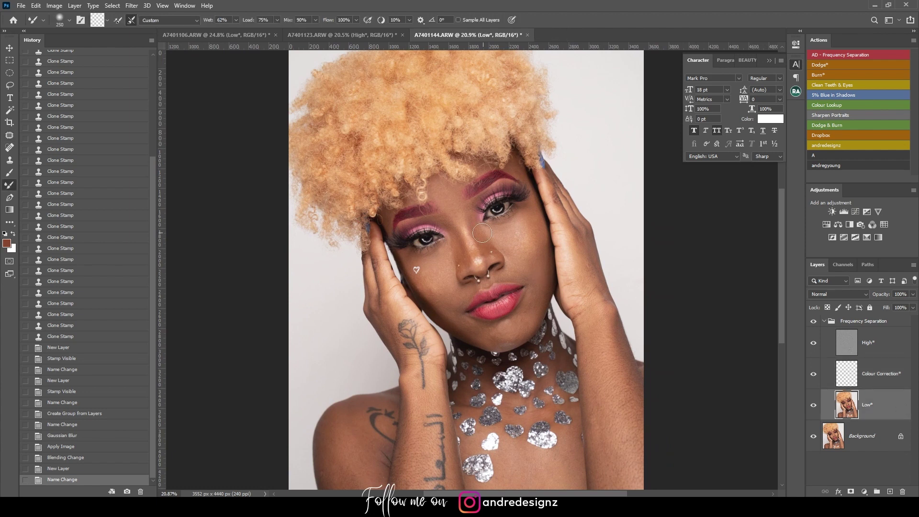
mouse_move(473, 258)
left_mouse_down()
mouse_move(449, 217)
mouse_move(488, 246)
mouse_move(461, 206)
left_mouse_up()
Step: Smooth the nose bridge and far cheek, and blend the chin with an enlarged Mixer Brush
left_click_drag(478, 241, 462, 207)
mouse_move(514, 254)
left_mouse_down()
mouse_move(527, 230)
mouse_move(490, 233)
mouse_move(533, 235)
mouse_move(498, 239)
mouse_move(538, 288)
left_mouse_up()
key("bracketright")
key("bracketright")
left_click_drag(526, 328, 534, 316)
key("bracketleft")
key("bracketleft")
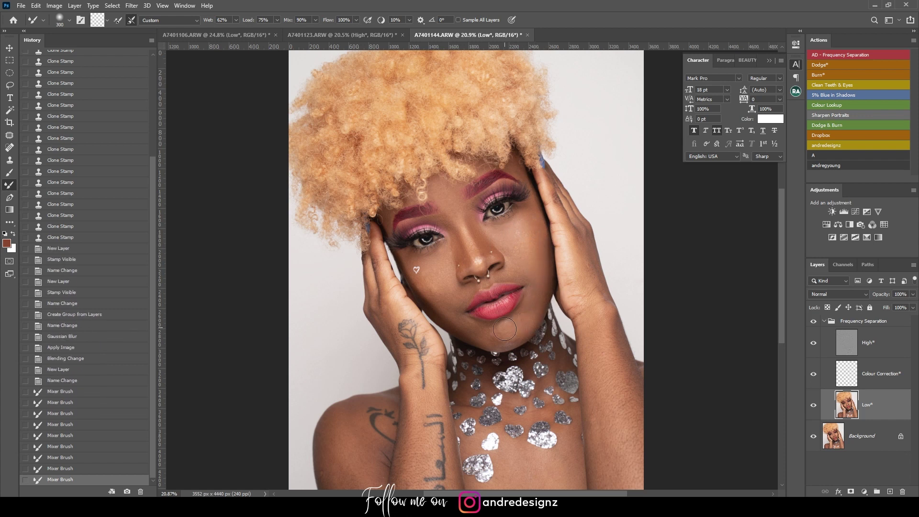
Step: Smooth the near cheek, jaw and chin with a 250-pixel Mixer Brush, undoing one chin stroke
mouse_move(454, 309)
left_mouse_down()
mouse_move(467, 291)
mouse_move(452, 281)
mouse_move(449, 299)
mouse_move(450, 260)
left_mouse_up()
left_click_drag(432, 295, 460, 323)
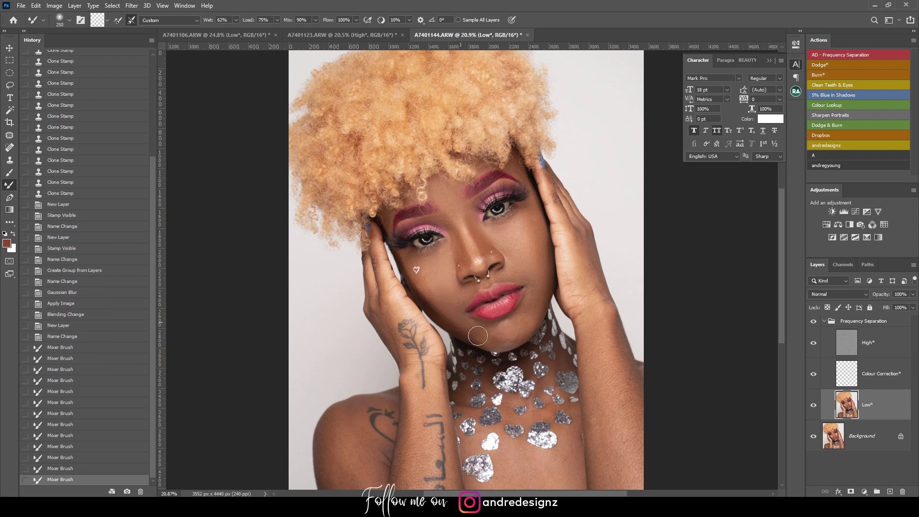
mouse_move(516, 336)
left_mouse_down()
mouse_move(460, 332)
mouse_move(500, 328)
left_mouse_up()
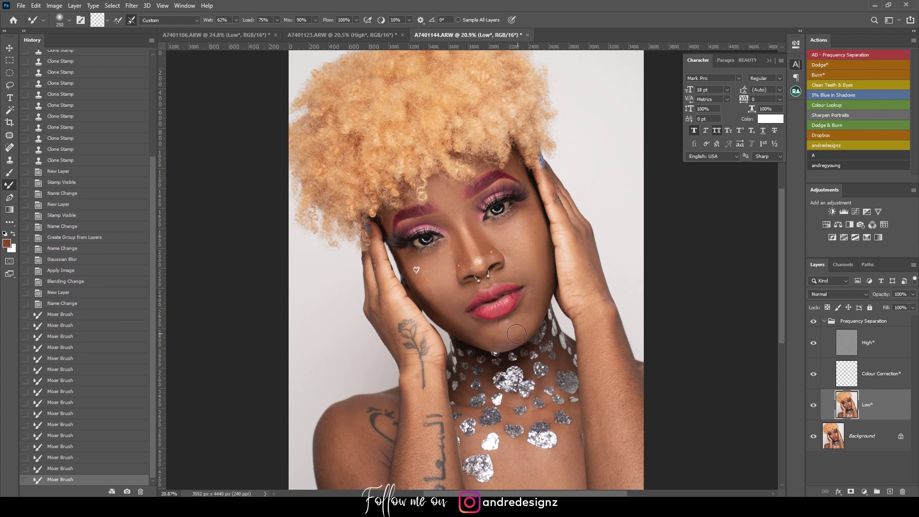
key("ctrl+z")
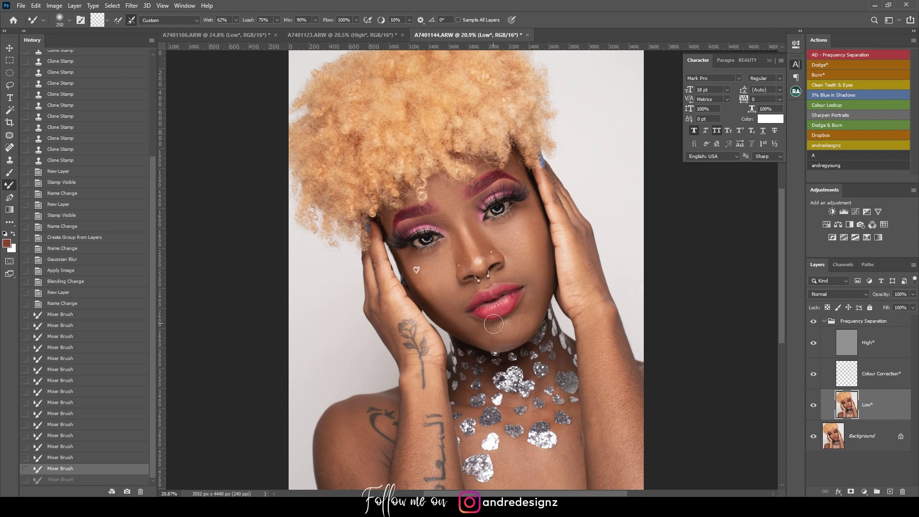
mouse_move(455, 327)
left_mouse_down()
mouse_move(503, 335)
mouse_move(521, 353)
mouse_move(530, 327)
left_mouse_up()
left_click(531, 306)
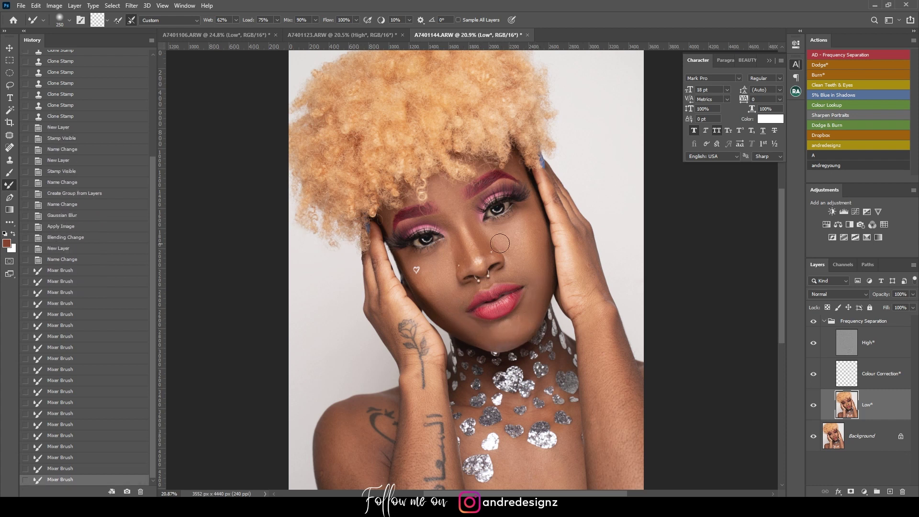
Step: Blend the tones beside the near eye and across the near cheek highlight with the Mixer Brush
left_click(407, 220)
left_click(437, 290)
left_click(449, 276)
left_click(437, 288)
left_click(436, 289)
left_click(421, 273)
left_click(450, 268)
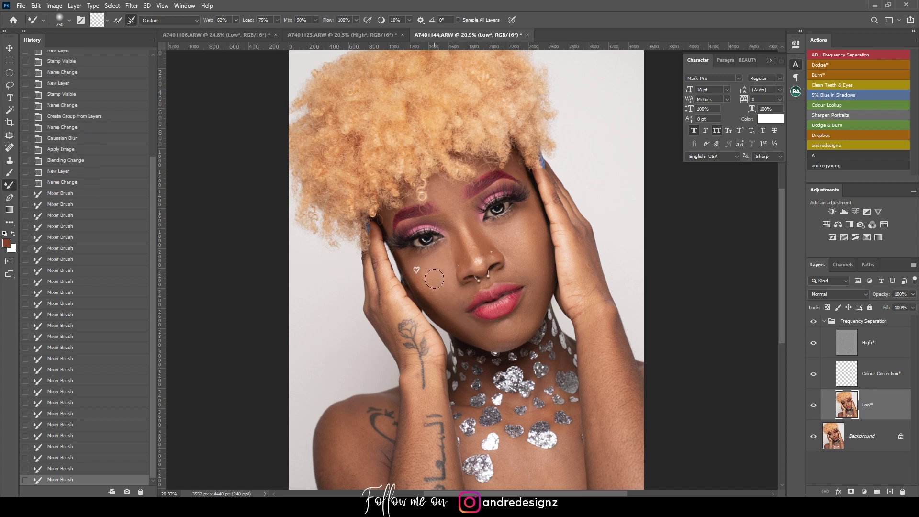
Step: Smooth the far forearm and the chest with an enlarged Mixer Brush
left_click_drag(499, 301, 394, 197)
key("]")
key("]")
key("]")
left_click_drag(503, 235, 544, 392)
mouse_move(492, 336)
left_mouse_down()
mouse_move(512, 410)
mouse_move(517, 399)
left_mouse_up()
left_click_drag(513, 295, 497, 276)
left_click_drag(533, 331, 516, 353)
Step: Smooth the near shoulder, tattooed forearm and hand, reducing the Mixer Brush to 300 pixels
mouse_move(239, 328)
left_mouse_down()
mouse_move(279, 394)
mouse_move(263, 366)
left_mouse_up()
key("[")
key("[")
mouse_move(312, 333)
left_mouse_down()
mouse_move(312, 415)
mouse_move(314, 392)
left_mouse_up()
left_click_drag(307, 297, 286, 415)
mouse_move(309, 337)
left_mouse_down()
mouse_move(313, 376)
mouse_move(305, 324)
left_mouse_up()
left_click_drag(279, 200, 316, 273)
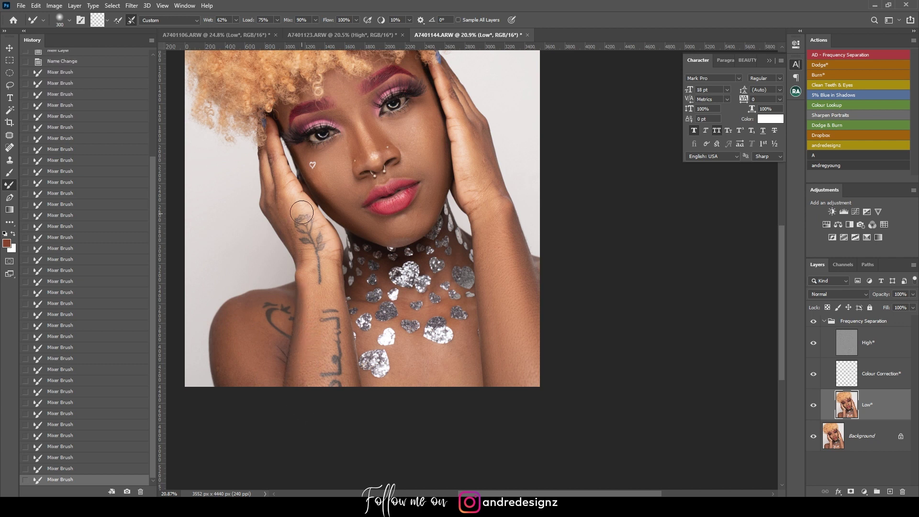
mouse_move(301, 212)
left_mouse_down()
mouse_move(262, 148)
mouse_move(260, 199)
left_mouse_up()
mouse_move(341, 158)
left_mouse_down()
mouse_move(322, 198)
mouse_move(371, 210)
left_mouse_up()
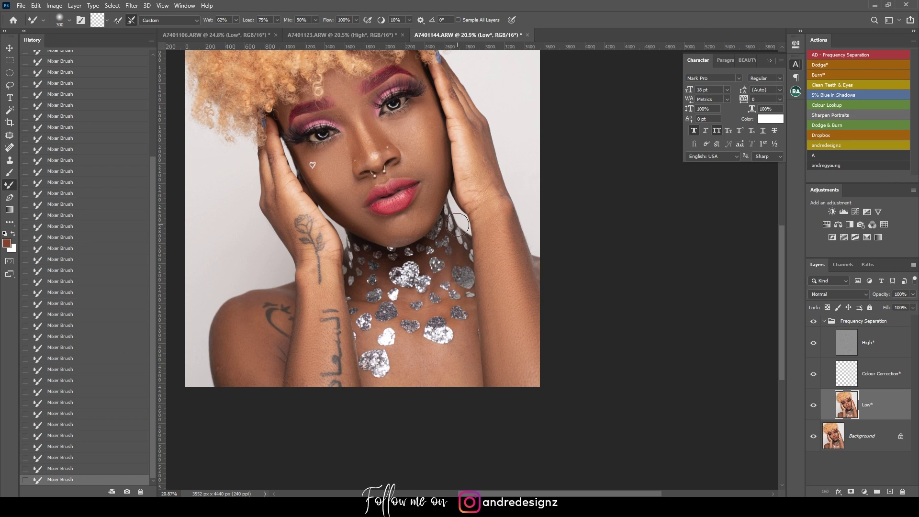
Step: Revert the image to its first Mixer Brush state in the history
scroll(457, 225, "down", 3)
scroll(457, 225, "up", 6)
scroll(471, 333, "down", 3)
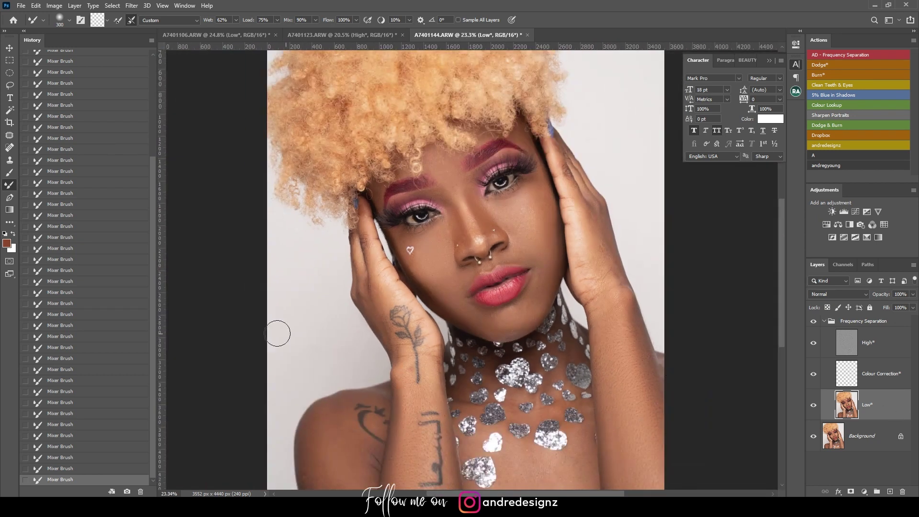
left_click(72, 337)
left_click(87, 293)
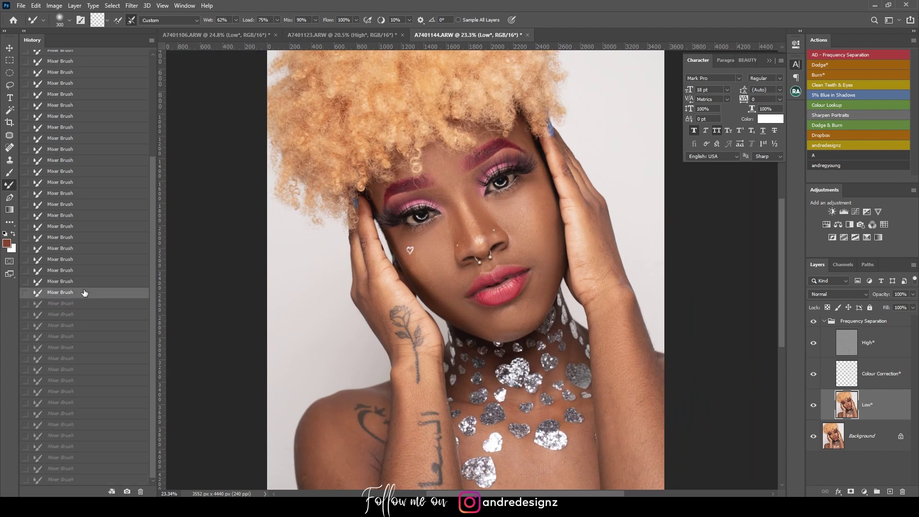
scroll(82, 287, "up", 5)
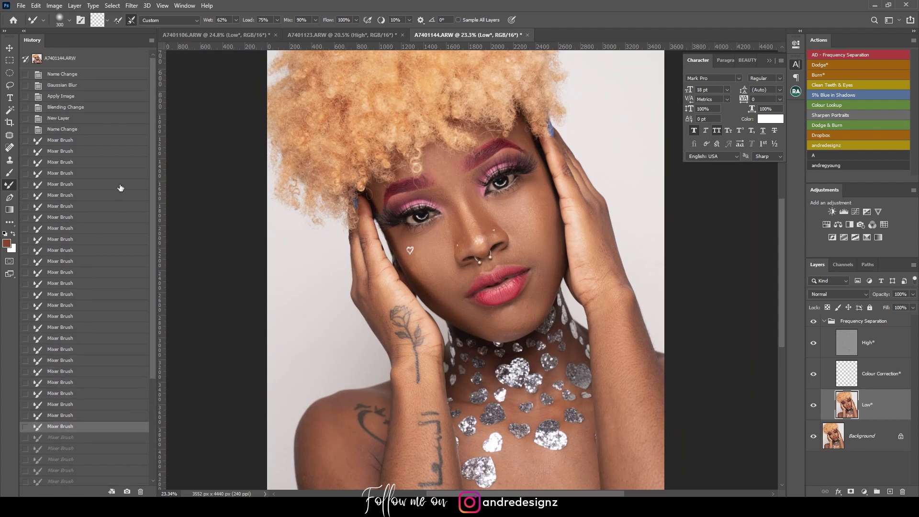
left_click(90, 141)
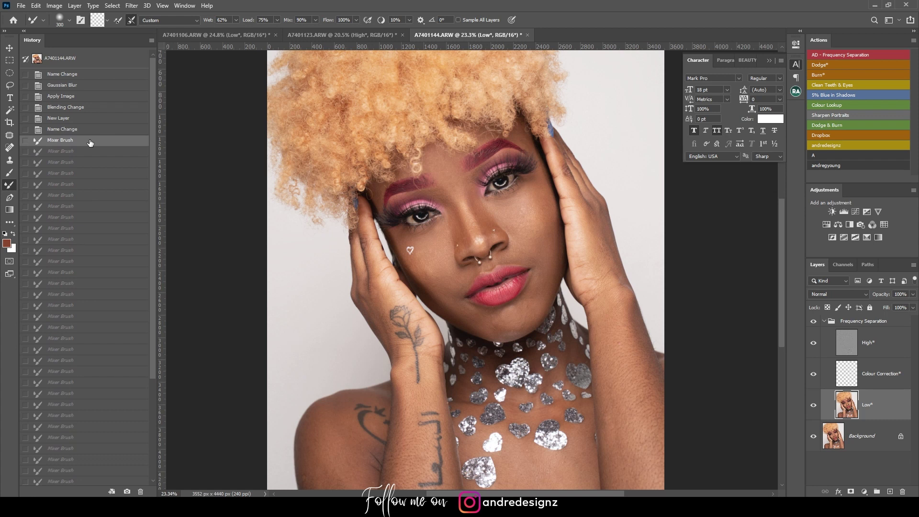
Step: Smooth the skin tones of the far hand and forearm on the Low* layer with a 300-pixel Mixer Brush
scroll(550, 242, "up", 2)
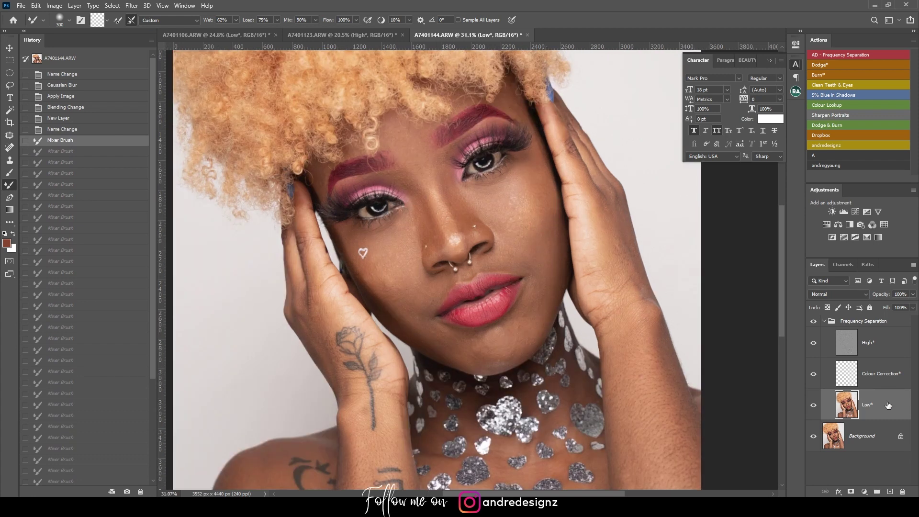
mouse_move(502, 218)
left_mouse_down()
mouse_move(488, 231)
mouse_move(325, 141)
left_mouse_up()
mouse_move(416, 191)
left_mouse_down()
mouse_move(467, 397)
mouse_move(449, 319)
mouse_move(443, 335)
left_mouse_up()
mouse_move(404, 277)
left_mouse_down()
mouse_move(426, 372)
mouse_move(415, 452)
left_mouse_up()
left_click_drag(418, 188, 442, 373)
left_click_drag(396, 102, 407, 181)
Step: Smooth the near forearm alongside the tattoo with the 300-pixel Mixer Brush
left_click_drag(403, 287, 660, 226)
left_click_drag(387, 238, 395, 387)
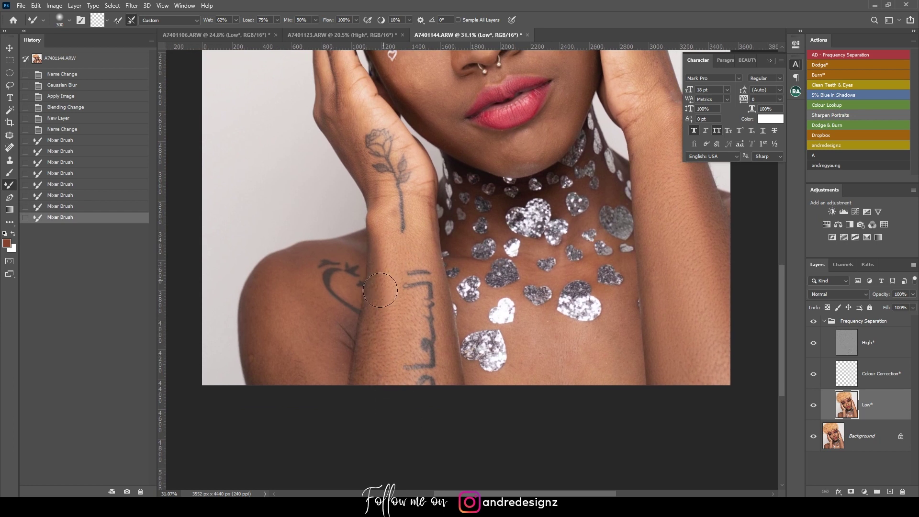
left_click_drag(380, 289, 382, 365)
Step: Blend the tones of the near shoulder and the back of the tattooed hand with the Mixer Brush
left_click_drag(286, 283, 365, 431)
left_click_drag(275, 330, 293, 410)
mouse_move(267, 304)
left_mouse_down()
mouse_move(254, 343)
mouse_move(301, 391)
left_mouse_up()
left_click_drag(305, 259, 314, 354)
left_click_drag(308, 295, 358, 377)
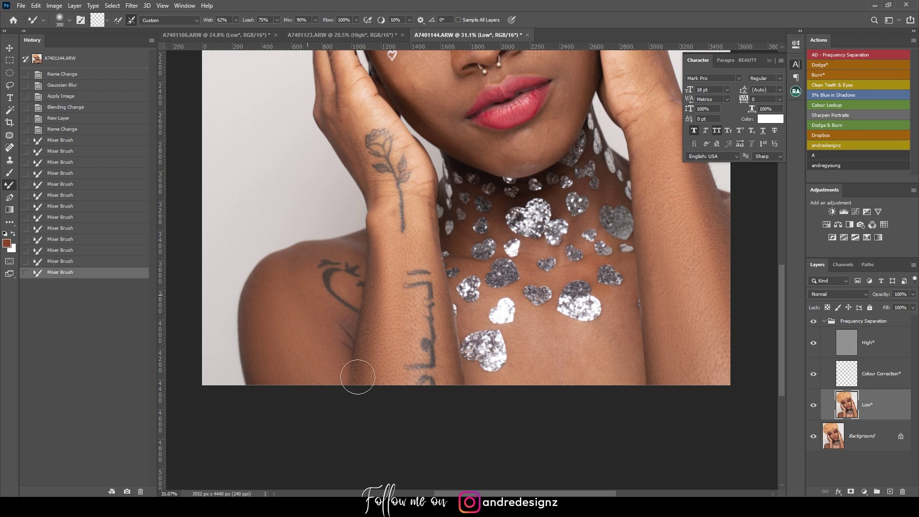
left_click_drag(340, 312, 382, 389)
left_click_drag(378, 188, 366, 371)
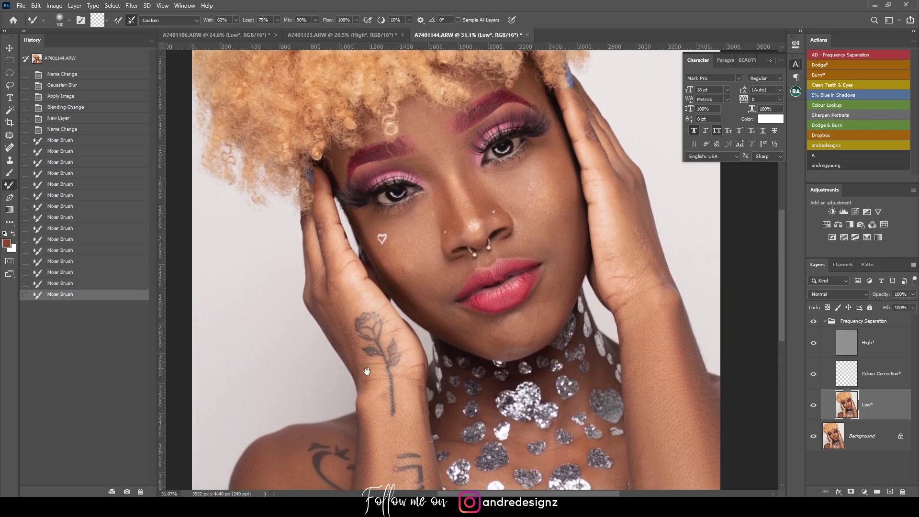
left_click_drag(341, 285, 345, 372)
Step: Smooth the area between the brows and the nose bridge with a reduced Mixer Brush
left_click_drag(332, 250, 304, 313)
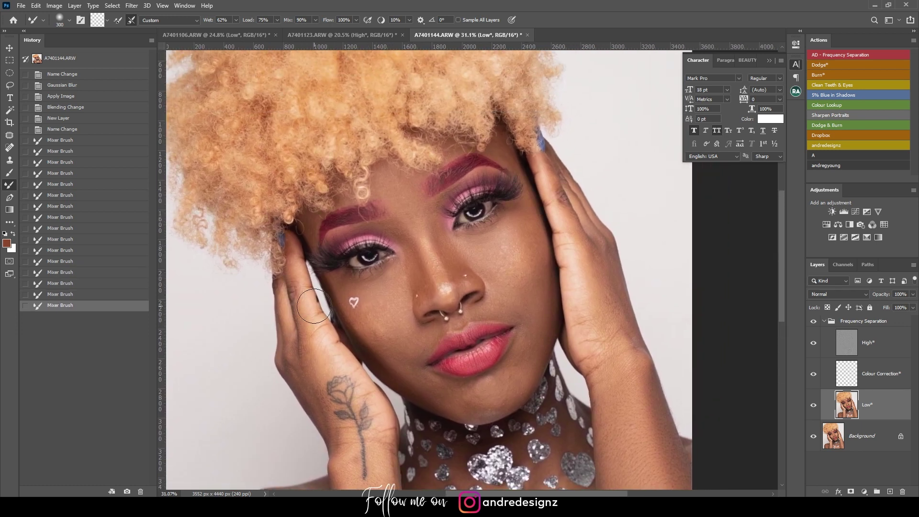
key("bracketleft")
key("bracketleft")
key("bracketleft")
mouse_move(416, 205)
left_mouse_down()
mouse_move(424, 239)
mouse_move(402, 190)
left_mouse_up()
mouse_move(446, 235)
left_mouse_down()
mouse_move(439, 253)
mouse_move(454, 289)
left_mouse_up()
mouse_move(402, 239)
left_mouse_down()
mouse_move(396, 226)
mouse_move(400, 237)
left_mouse_up()
Step: Smooth the near cheek with a 200-pixel Mixer Brush and undo the last strokes
key("bracketright")
key("bracketright")
mouse_move(398, 272)
left_mouse_down()
mouse_move(359, 292)
mouse_move(365, 315)
mouse_move(393, 312)
mouse_move(385, 341)
left_mouse_up()
mouse_move(382, 305)
left_mouse_down()
mouse_move(387, 344)
mouse_move(420, 346)
left_mouse_up()
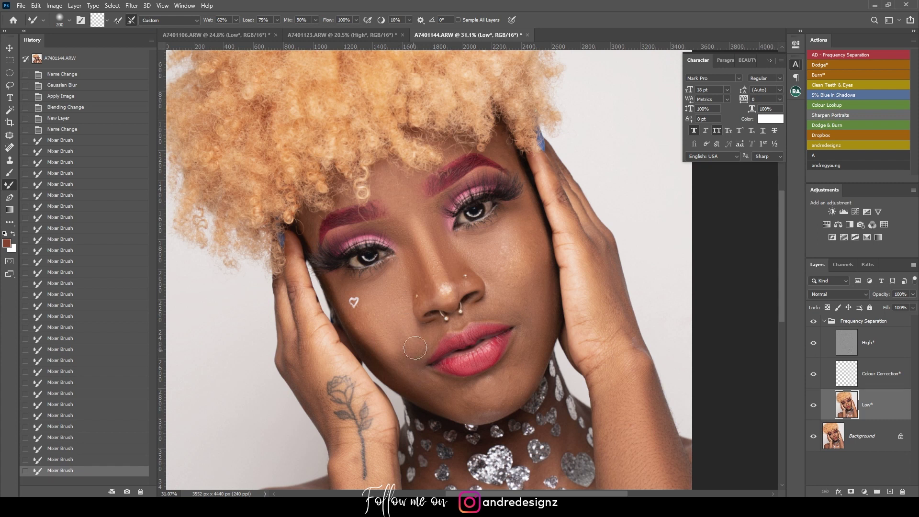
key("ctrl+z")
key("ctrl+z")
key("ctrl+z")
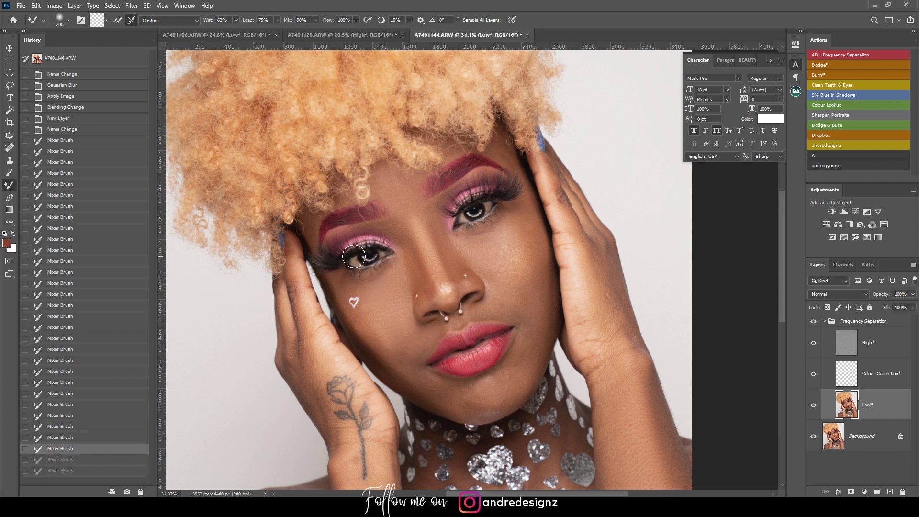
Step: Step back through several more Mixer Brush strokes in the history and set the brush's Wet value to 10%
key("ctrl+z")
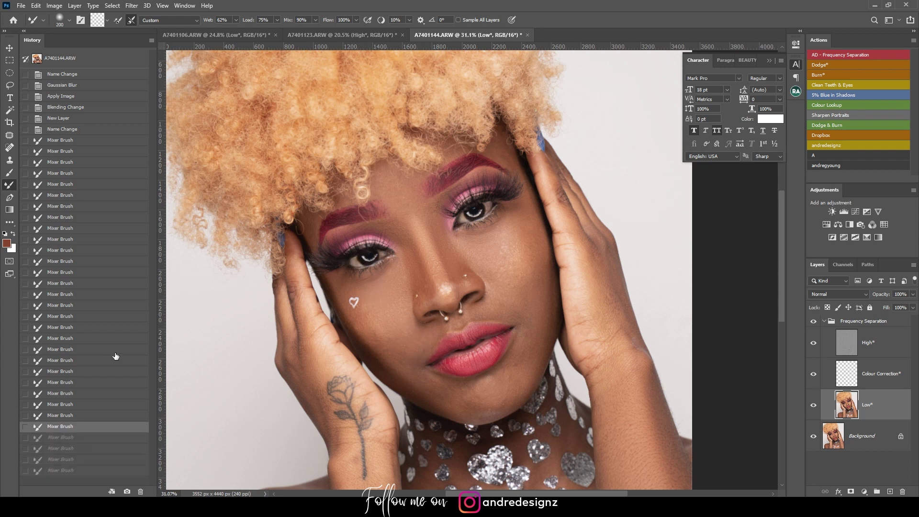
left_click(94, 395)
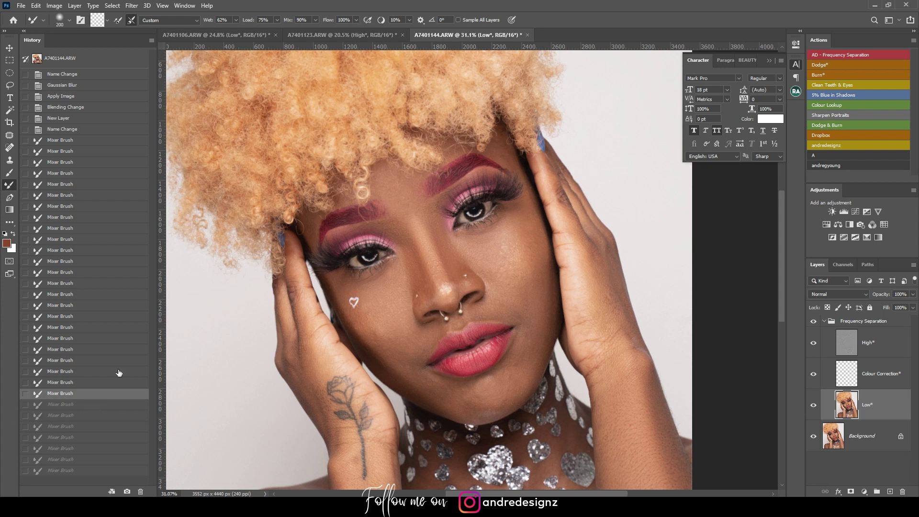
double_click(221, 20)
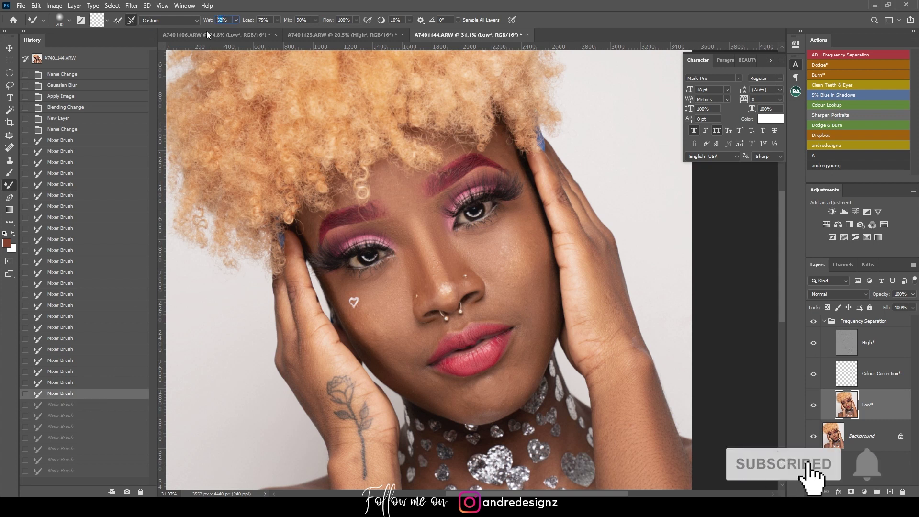
type("10")
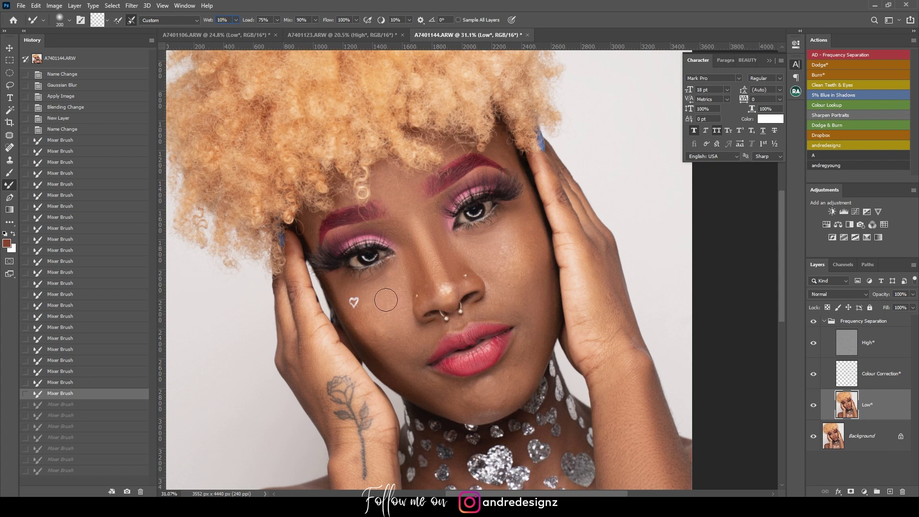
Step: Smooth the heart-marked cheek and the jawline down to the chin with the Mixer Brush, enlarging it to 400 pixels for the jaw
mouse_move(370, 330)
left_mouse_down()
mouse_move(406, 336)
mouse_move(398, 317)
left_mouse_up()
mouse_move(385, 287)
left_mouse_down()
mouse_move(406, 342)
mouse_move(414, 337)
mouse_move(394, 351)
left_mouse_up()
mouse_move(441, 385)
left_mouse_down()
mouse_move(478, 399)
mouse_move(514, 364)
mouse_move(493, 412)
mouse_move(438, 387)
left_mouse_up()
left_click_drag(396, 332, 412, 393)
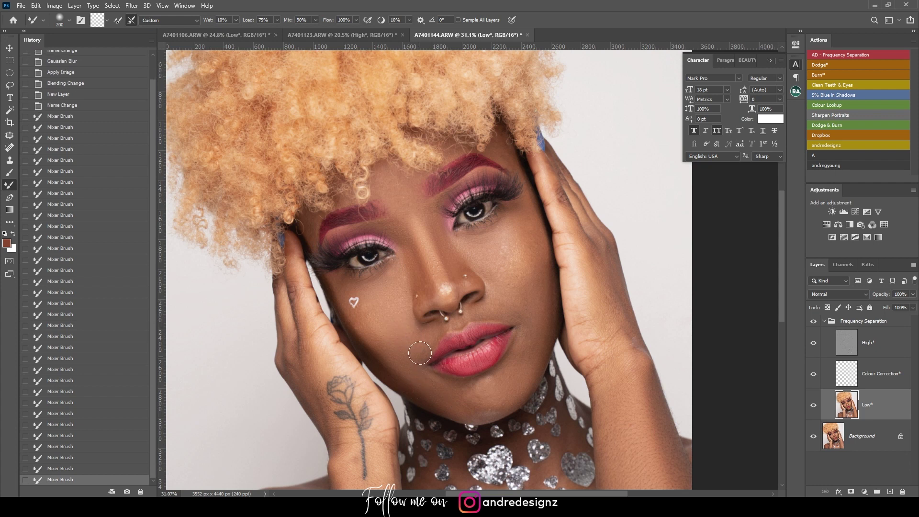
key("]")
mouse_move(412, 347)
left_mouse_down()
mouse_move(388, 320)
mouse_move(429, 400)
left_mouse_up()
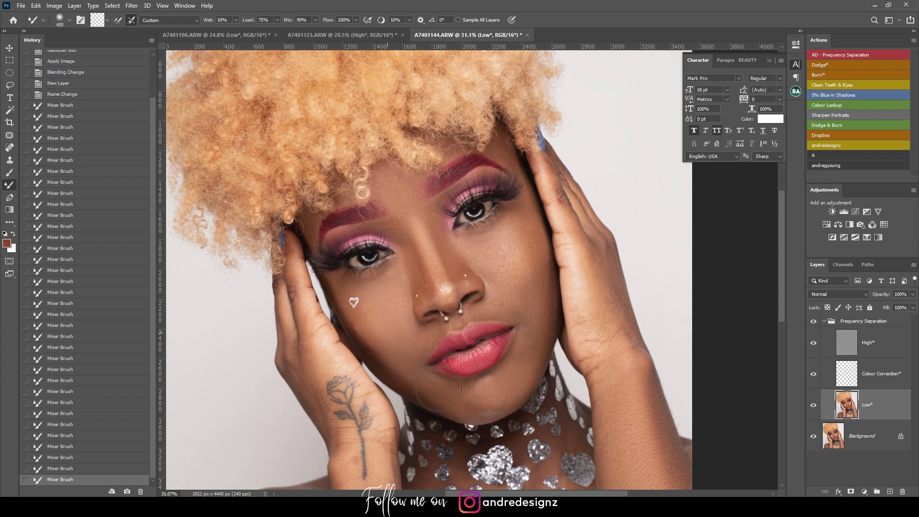
left_click_drag(433, 333, 415, 375)
Step: Blend the tones of both cheeks, the under-eye area and the skin between the brows with the Mixer Brush
left_click_drag(505, 284, 500, 276)
key("]")
key("]")
mouse_move(419, 218)
left_mouse_down()
mouse_move(397, 188)
mouse_move(425, 204)
left_mouse_up()
left_click_drag(399, 273, 400, 269)
left_click_drag(367, 330, 371, 314)
mouse_move(372, 311)
left_mouse_down()
mouse_move(382, 296)
mouse_move(405, 330)
left_mouse_up()
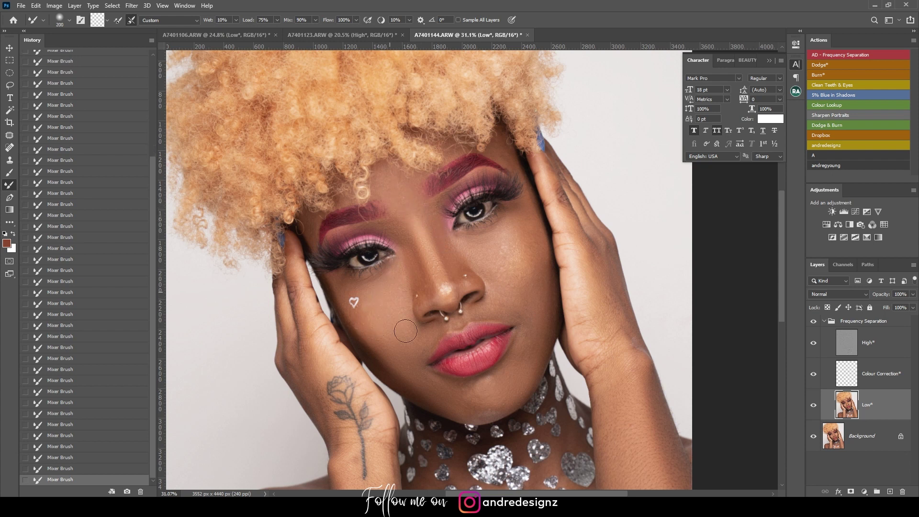
mouse_move(516, 290)
left_mouse_down()
mouse_move(508, 267)
mouse_move(488, 254)
left_mouse_up()
Step: Switch to A7401106.ARW, collapse its Frequency Separation group and run the Clean Teeth & Eyes action above it
scroll(445, 380, "down", 3)
scroll(453, 245, "down", 1)
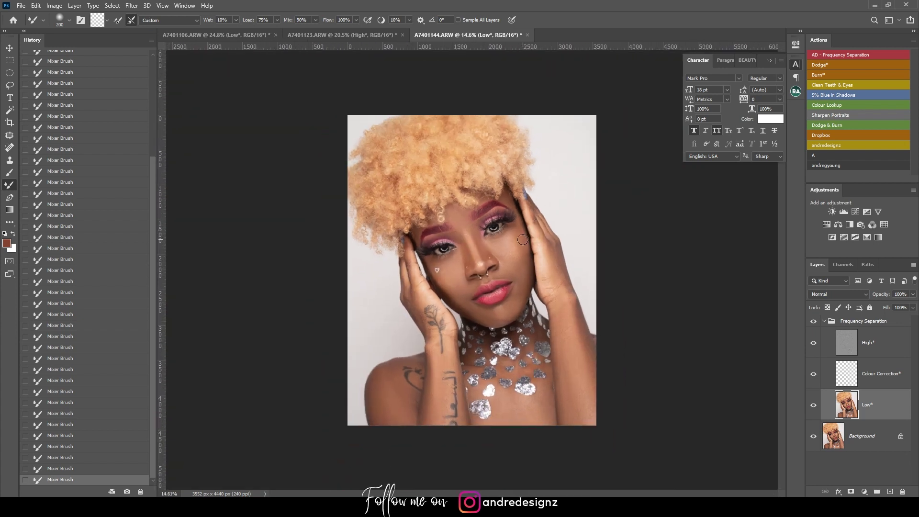
scroll(522, 238, "up", 3)
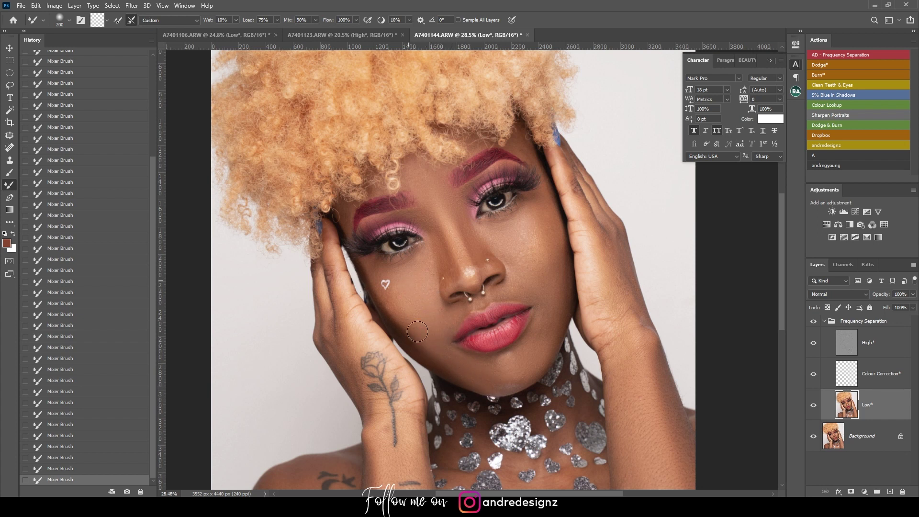
scroll(464, 346, "down", 4)
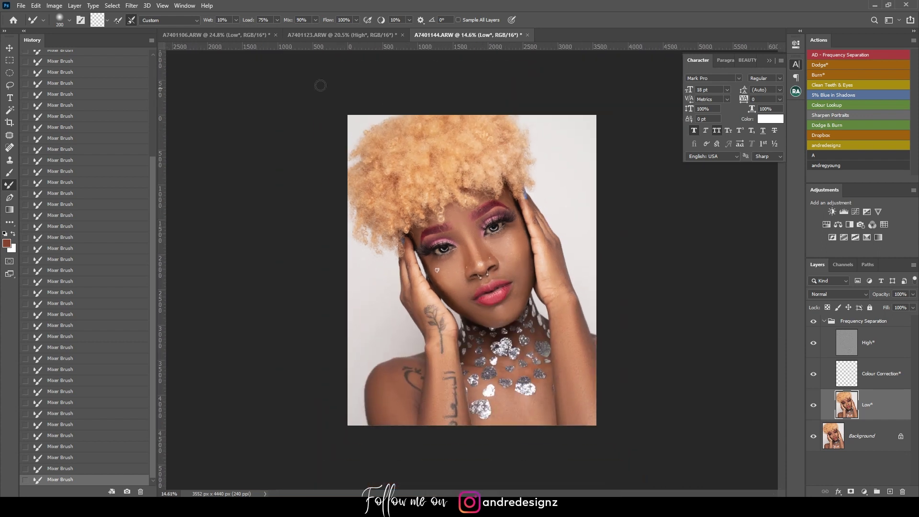
left_click(205, 36)
scroll(336, 195, "up", 5)
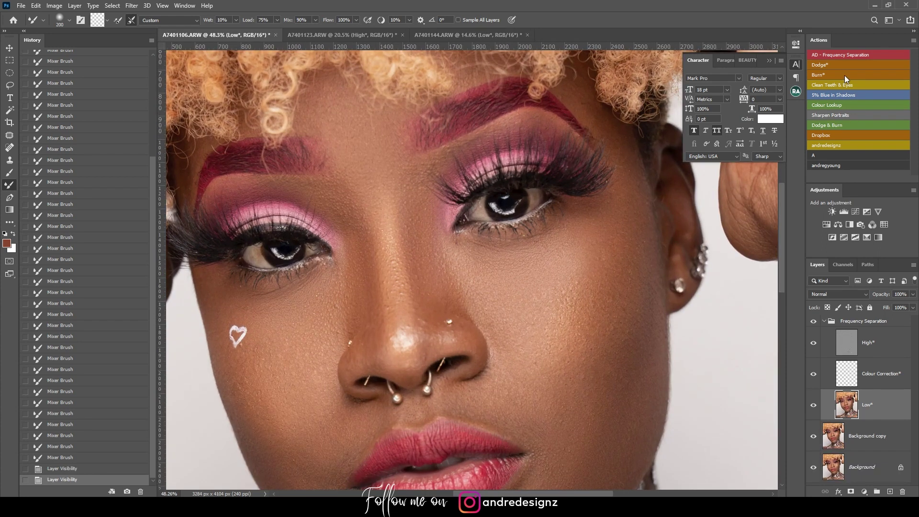
left_click(845, 324)
left_click(824, 321)
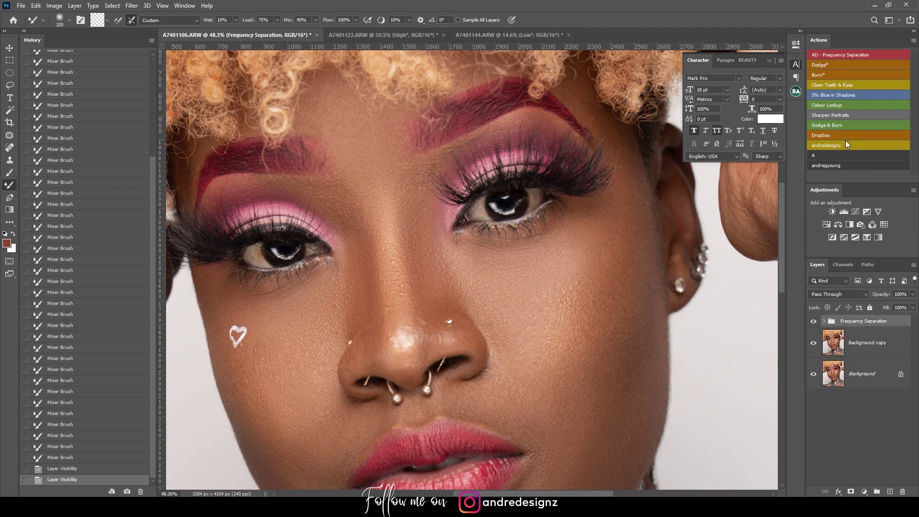
left_click(829, 82)
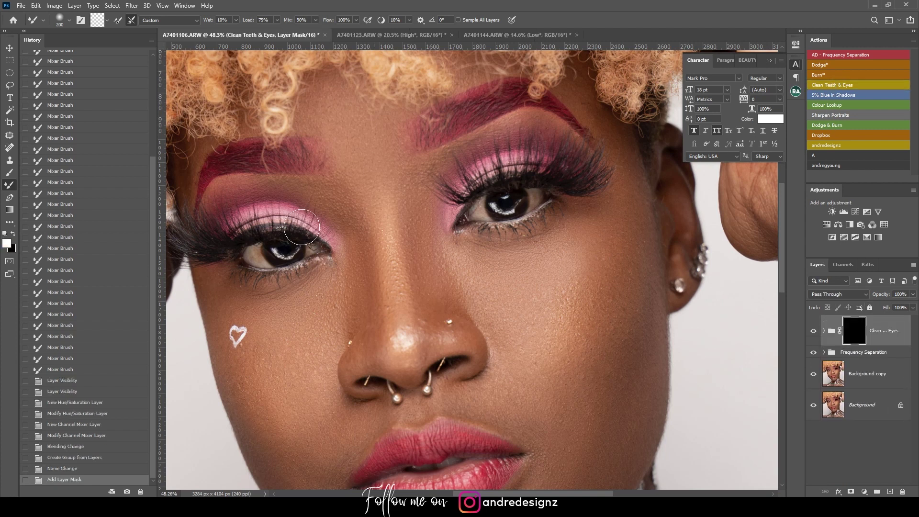
Step: Paint white over the whites of both eyes on the Clean Teeth & Eyes mask with the Brush at 19% flow
left_click(9, 175)
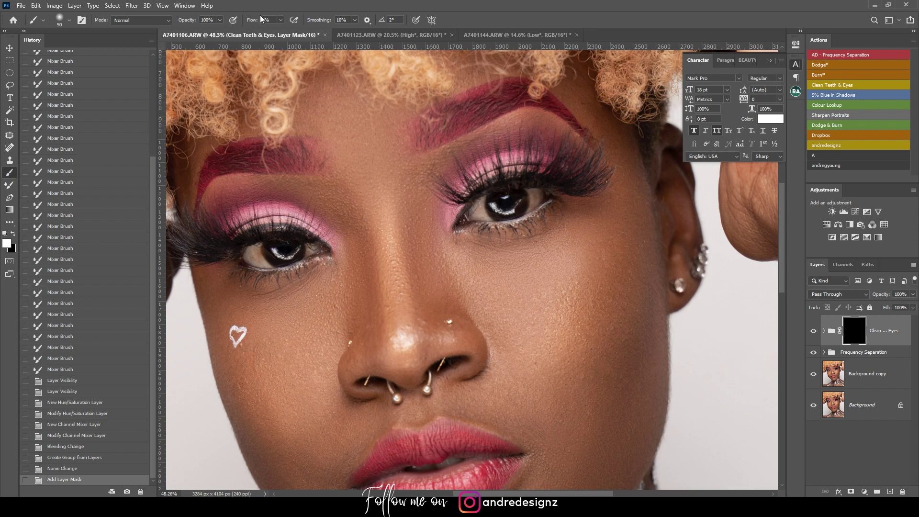
left_click(280, 20)
left_click_drag(285, 33, 288, 33)
mouse_move(247, 249)
left_mouse_down()
mouse_move(272, 266)
mouse_move(318, 252)
left_mouse_up()
mouse_move(486, 218)
left_mouse_down()
mouse_move(533, 211)
mouse_move(536, 194)
mouse_move(527, 214)
mouse_move(551, 199)
left_mouse_up()
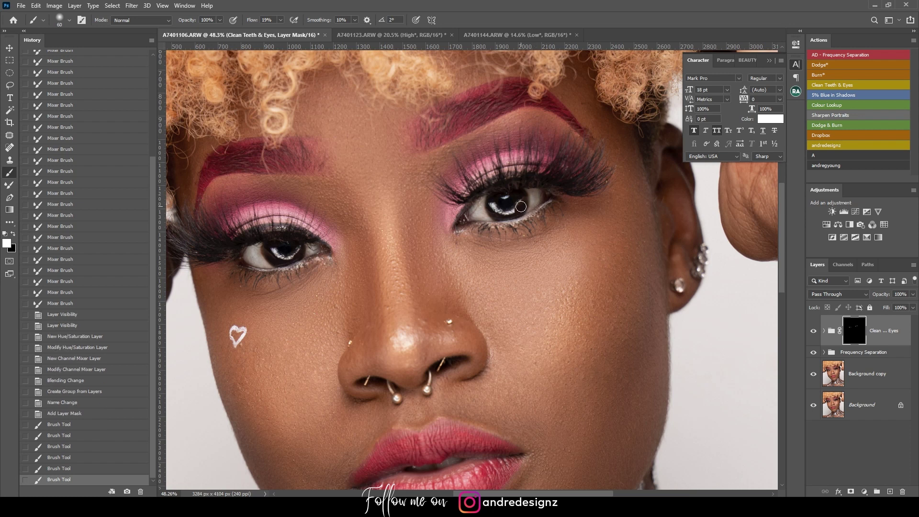
Step: Switch to A7401123.ARW, collapse its Frequency Separation group and run the Clean Teeth & Eyes action
scroll(520, 156, "down", 3)
left_click(366, 33)
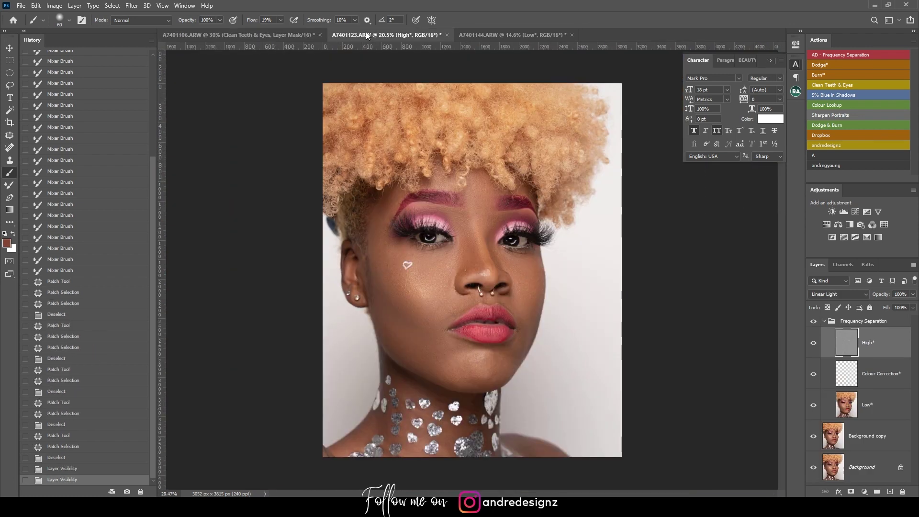
left_click(824, 321)
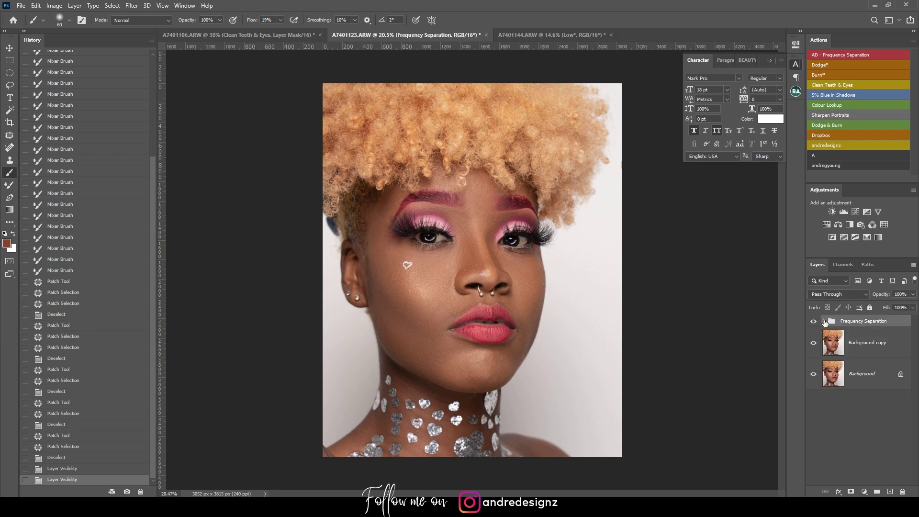
left_click(833, 88)
Step: Brighten the whites of both eyes in A7401123.ARW by painting white on the Clean Teeth & Eyes mask
scroll(416, 275, "up", 6)
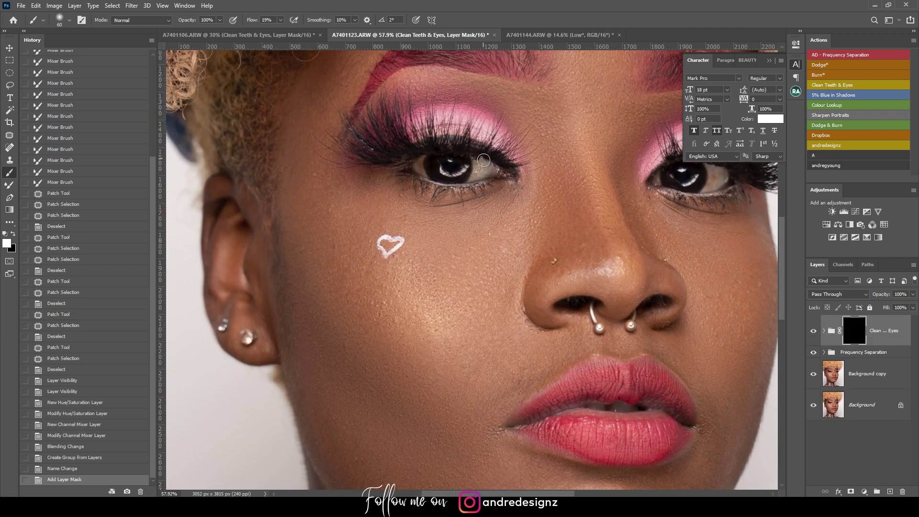
left_click_drag(478, 165, 488, 174)
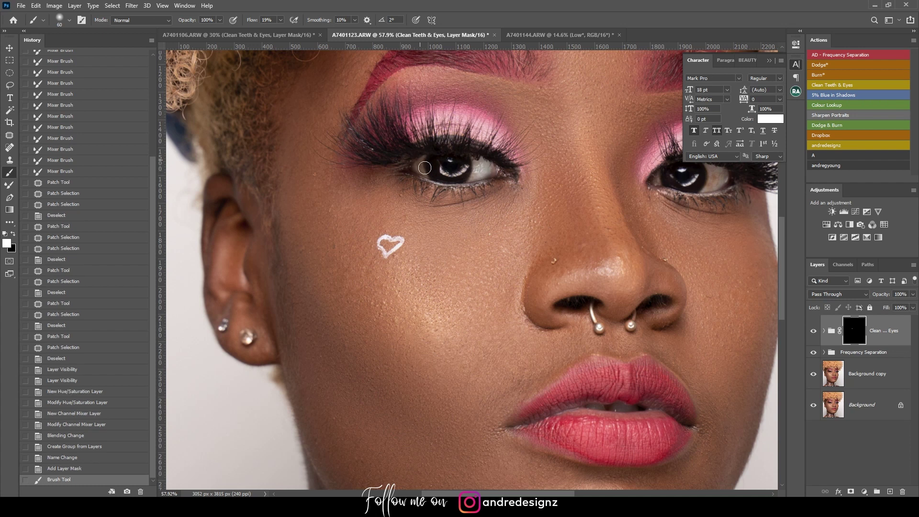
left_click_drag(420, 172, 433, 174)
mouse_move(704, 192)
left_mouse_down()
mouse_move(717, 171)
mouse_move(707, 170)
mouse_move(716, 185)
left_mouse_up()
left_click_drag(657, 178, 662, 187)
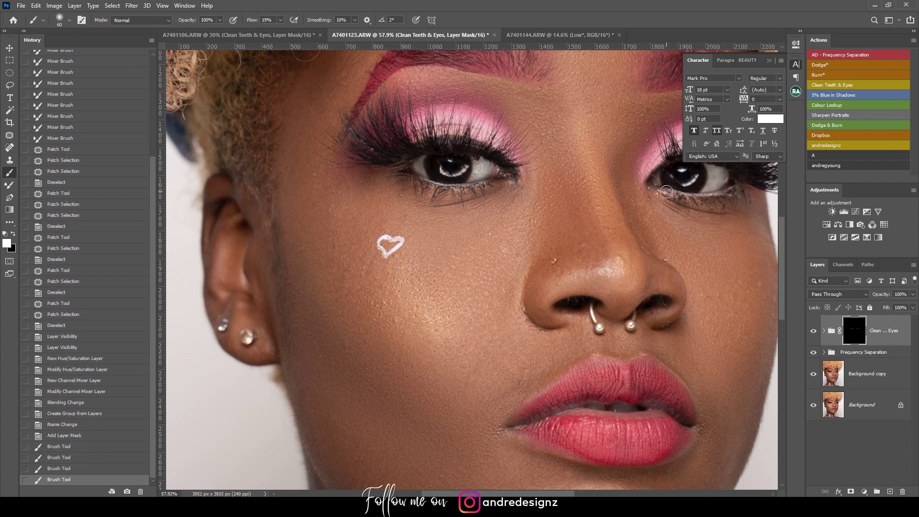
Step: Switch to A7401144.ARW, collapse its Frequency Separation group and run the Clean Teeth & Eyes action
key("ctrl+0")
left_click(593, 35)
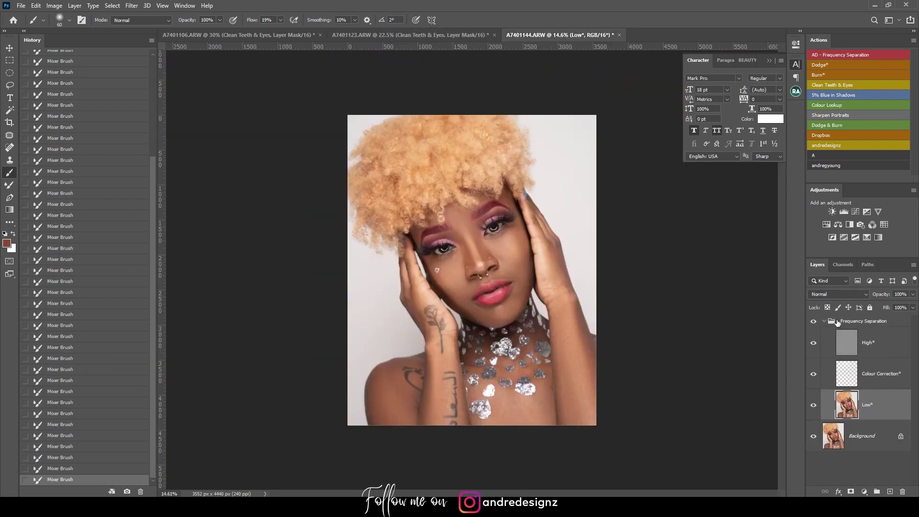
left_click(824, 321)
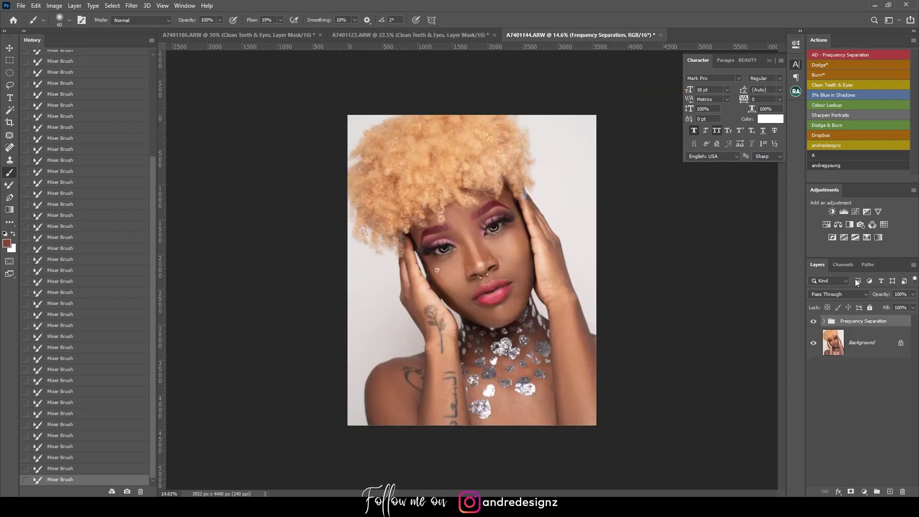
left_click(835, 86)
Step: Brighten the whites of both eyes in A7401144.ARW by painting white on the Clean Teeth & Eyes mask
scroll(419, 239, "up", 5)
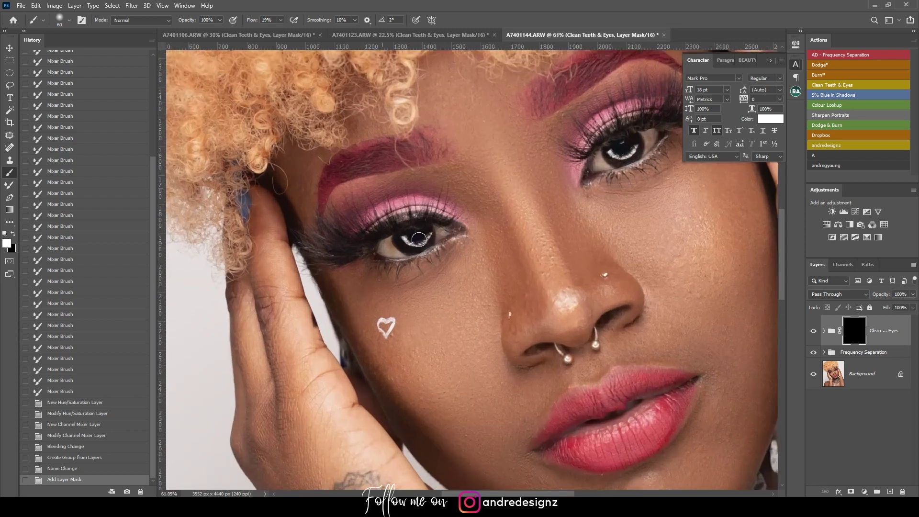
scroll(419, 238, "up", 1)
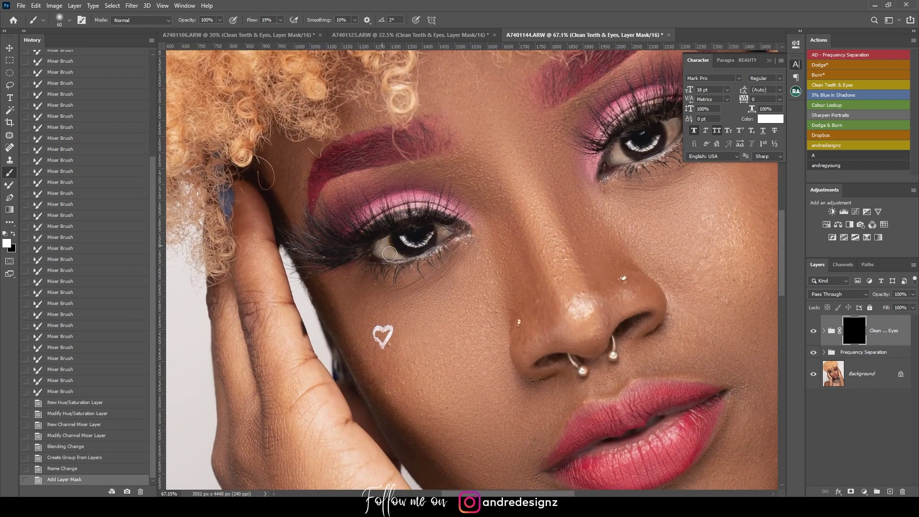
left_click_drag(386, 254, 374, 253)
left_click_drag(438, 233, 447, 229)
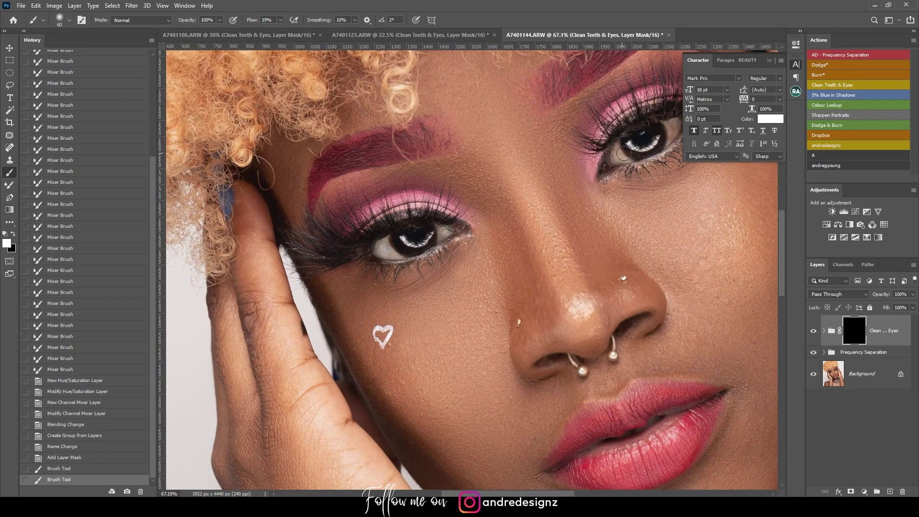
left_click_drag(620, 158, 614, 159)
mouse_move(674, 129)
left_mouse_down()
mouse_move(555, 171)
mouse_move(554, 182)
mouse_move(550, 172)
left_mouse_up()
Step: Return to A7401106.ARW and run the Dodge and Burn actions to add their masked Levels layers on top
key("ctrl+0")
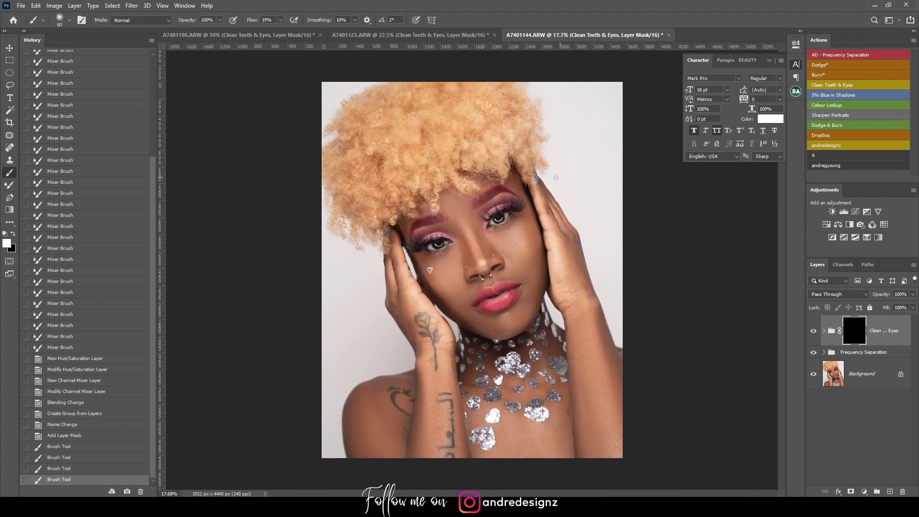
left_click(228, 35)
key("ctrl+0")
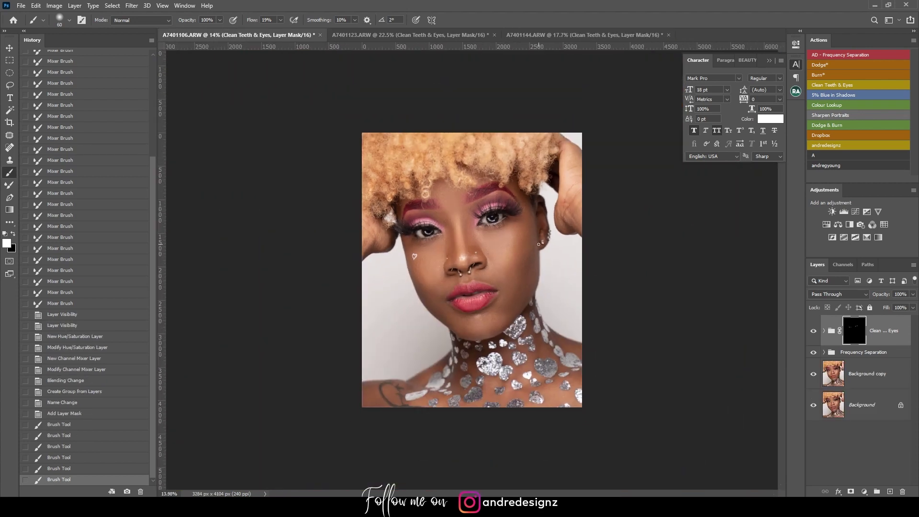
left_click(825, 66)
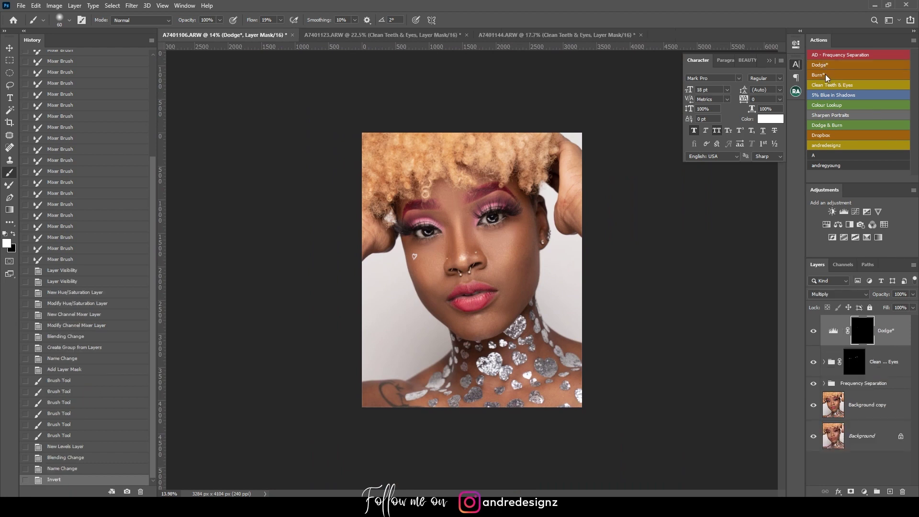
left_click(825, 75)
Step: Brighten the cheek opposite the heart mark on the Dodge mask with a 300-pixel brush at 1% flow, and compare with the layer hidden
key("ctrl+plus")
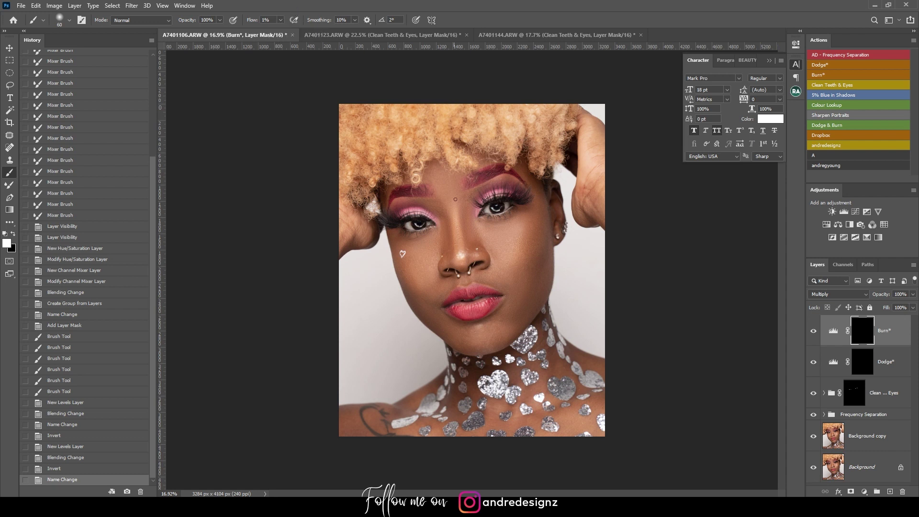
scroll(433, 244, "up", 5)
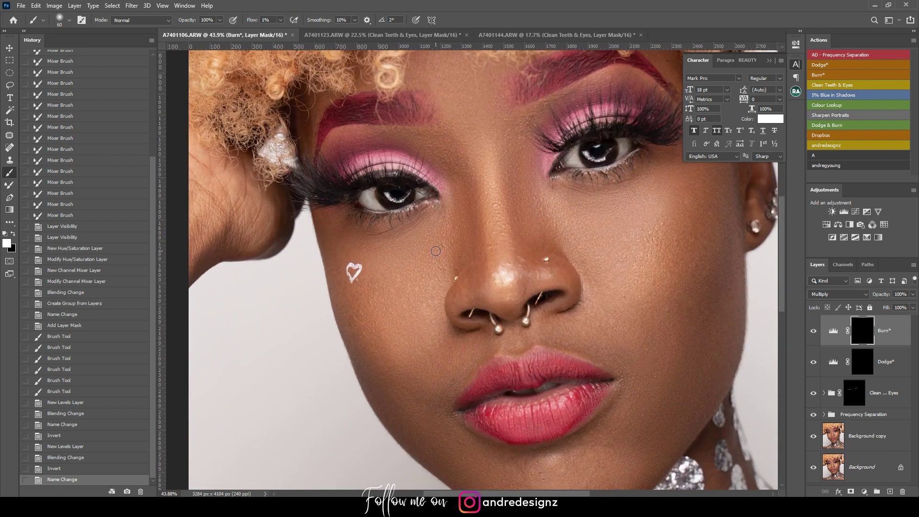
scroll(435, 250, "down", 3)
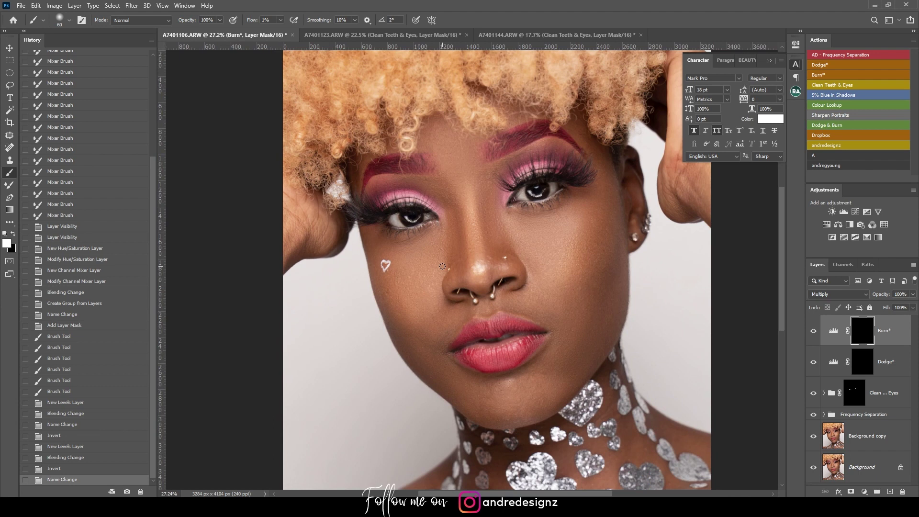
left_click(884, 360)
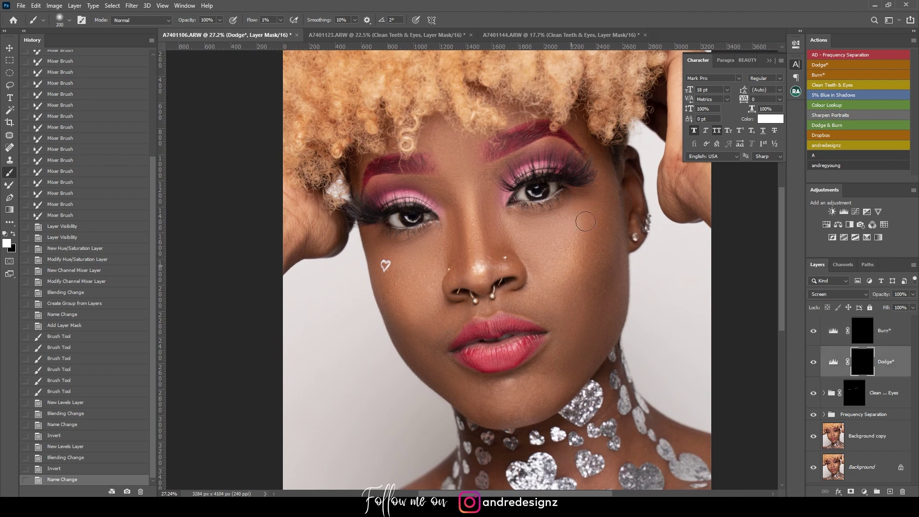
key("]")
key("]")
mouse_move(554, 262)
left_mouse_down()
mouse_move(535, 253)
mouse_move(551, 264)
mouse_move(541, 257)
mouse_move(595, 226)
mouse_move(588, 209)
mouse_move(595, 237)
mouse_move(561, 288)
mouse_move(571, 267)
mouse_move(551, 260)
left_mouse_up()
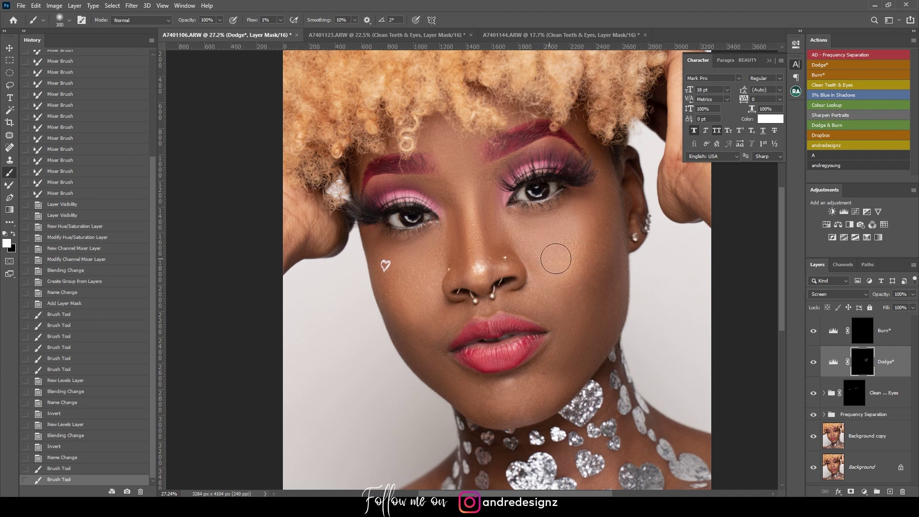
mouse_move(590, 220)
left_mouse_down()
mouse_move(571, 270)
mouse_move(586, 251)
mouse_move(559, 279)
mouse_move(594, 212)
mouse_move(575, 256)
mouse_move(541, 258)
left_mouse_up()
left_click(814, 364)
left_click(813, 365)
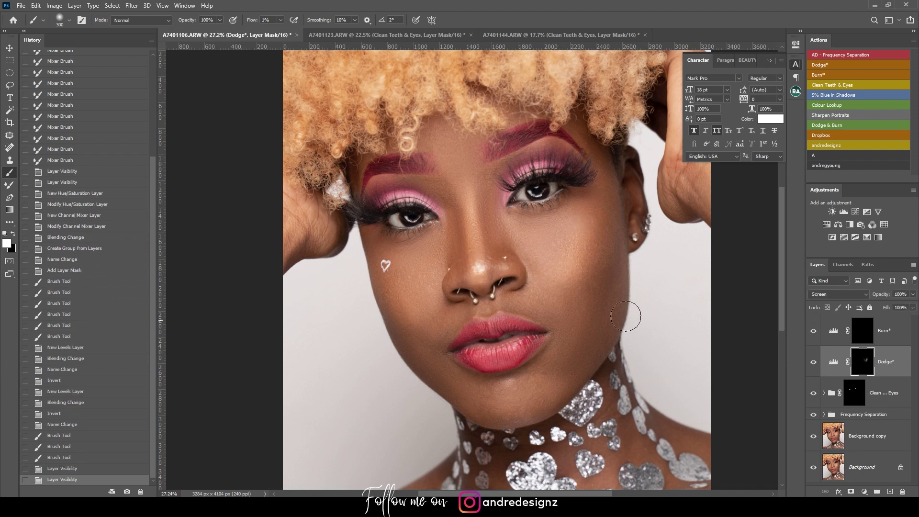
Step: Dodge the skin beside the mouth and above the upper lip, reducing the brush to 100 pixels for the lip area
key("[")
left_click_drag(557, 304, 544, 306)
key("[")
key("[")
key("[")
left_click(498, 300)
left_click_drag(479, 309, 502, 315)
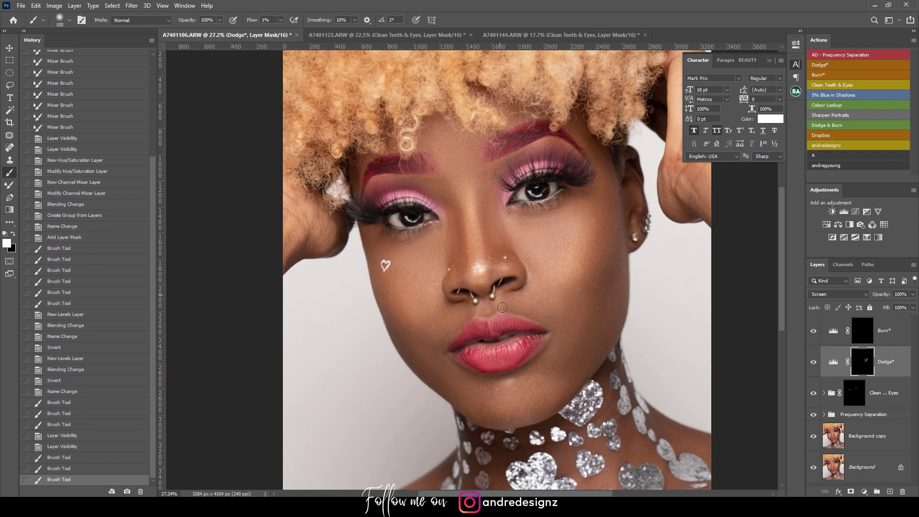
Step: Dodge the skin above the lip, enlarge the brush to 400 pixels for the cheek below the heart mark, and compare with the Dodge layer hidden
left_click(505, 310)
key("]")
key("]")
key("]")
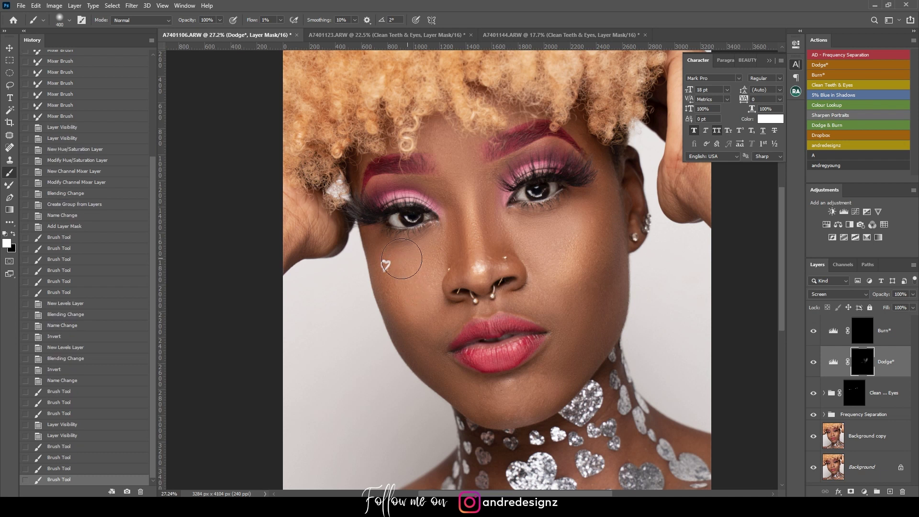
mouse_move(416, 312)
left_mouse_down()
mouse_move(421, 266)
mouse_move(400, 251)
mouse_move(410, 287)
mouse_move(464, 286)
left_mouse_up()
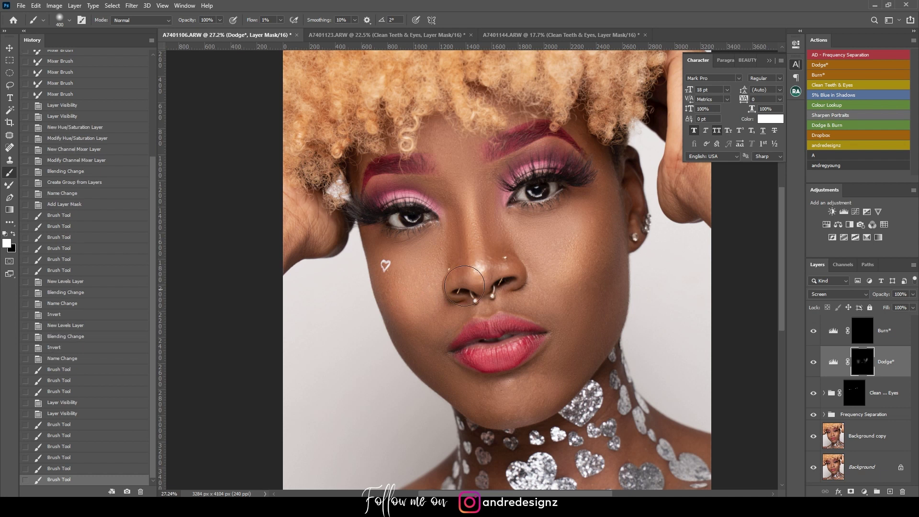
left_click(813, 366)
left_click(822, 366)
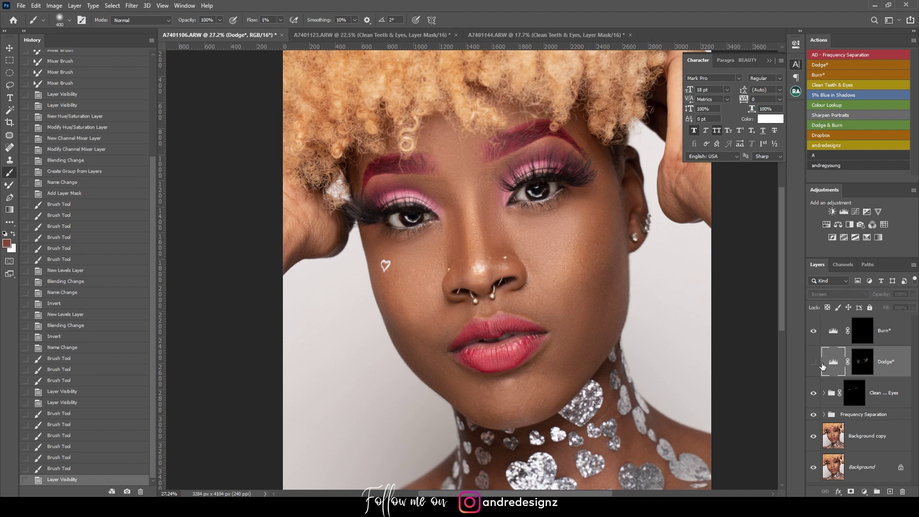
left_click(813, 363)
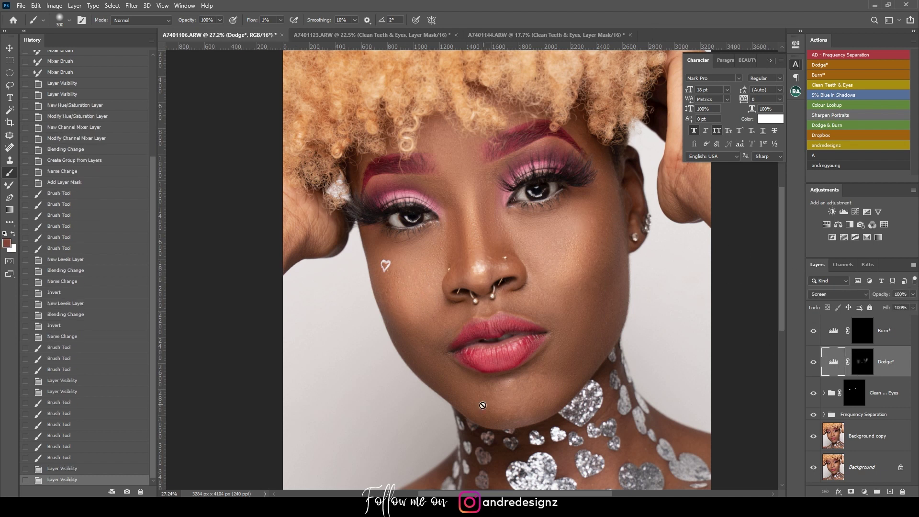
Step: Brighten the chin and the jaw beside the mouth on the Dodge mask, starting with a 500-pixel brush
left_click(864, 363)
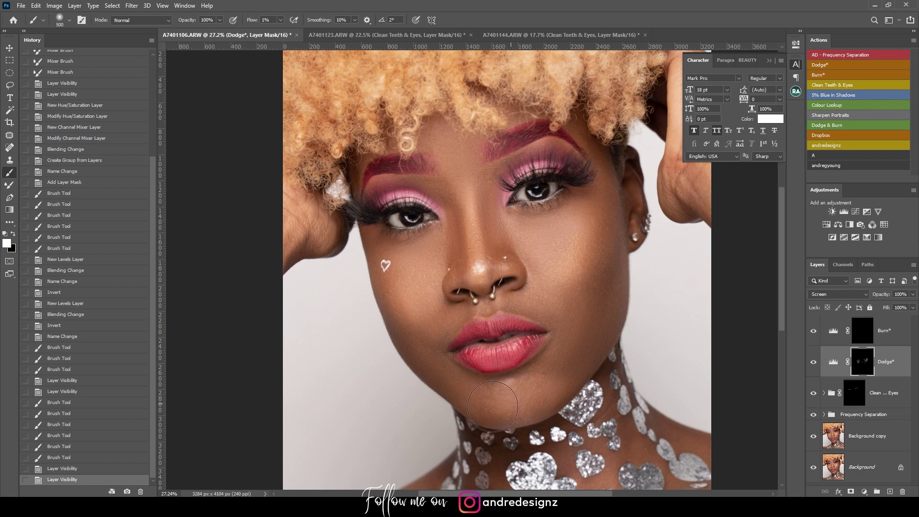
mouse_move(495, 406)
left_mouse_down()
mouse_move(415, 349)
mouse_move(504, 400)
left_mouse_up()
left_click_drag(582, 343, 566, 388)
Step: Dodge the skin between the eyebrows with a 250-pixel brush and the forehead above with a 400-pixel brush
key("[")
key("[")
key("[")
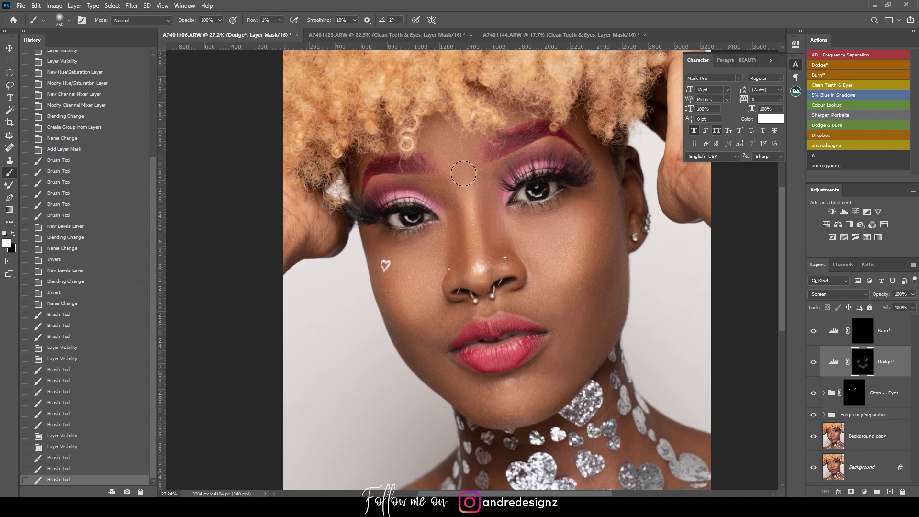
left_click_drag(464, 173, 467, 197)
left_click_drag(467, 197, 466, 185)
key("]")
key("]")
mouse_move(451, 151)
left_mouse_down()
mouse_move(436, 129)
mouse_move(450, 167)
mouse_move(442, 149)
mouse_move(465, 144)
left_mouse_up()
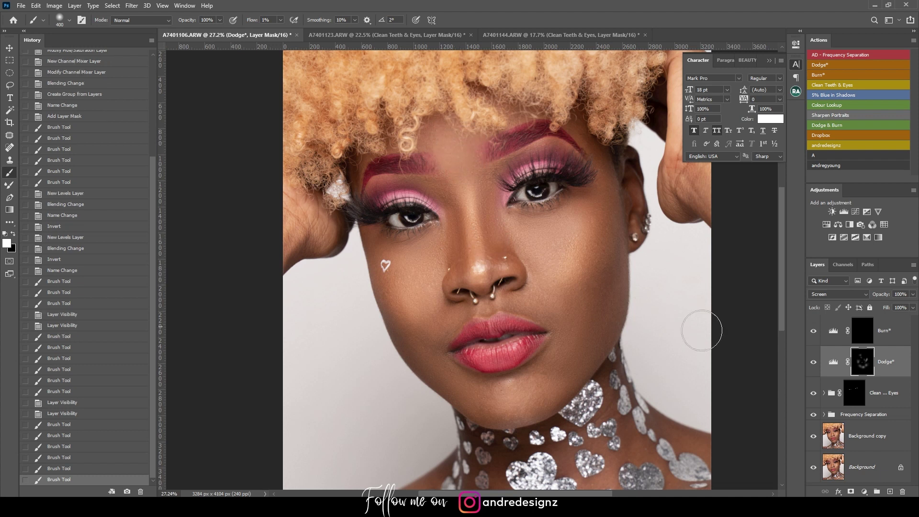
Step: Darken the outer contours of the face along both cheeks and the temple on the Burn mask with a 400-pixel brush
scroll(569, 333, "up", 5)
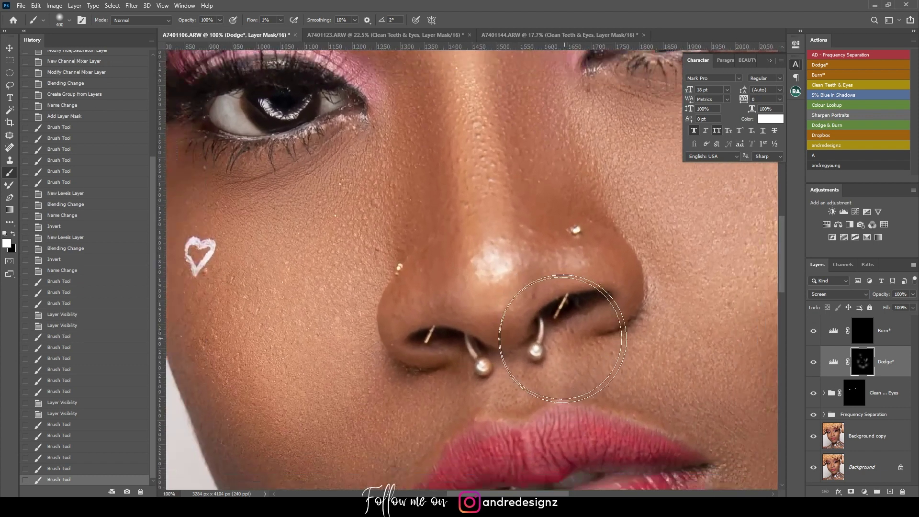
scroll(562, 338, "down", 6)
scroll(569, 335, "up", 2)
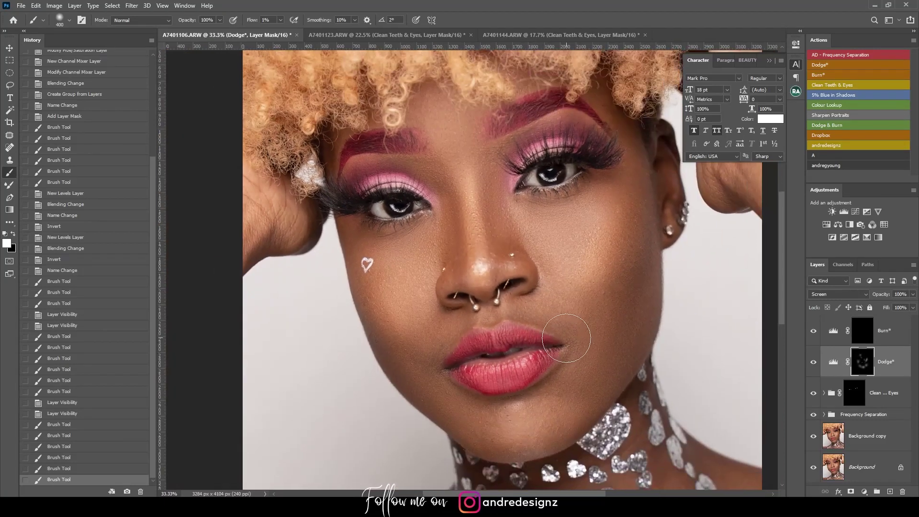
scroll(566, 338, "down", 3)
scroll(566, 340, "up", 1)
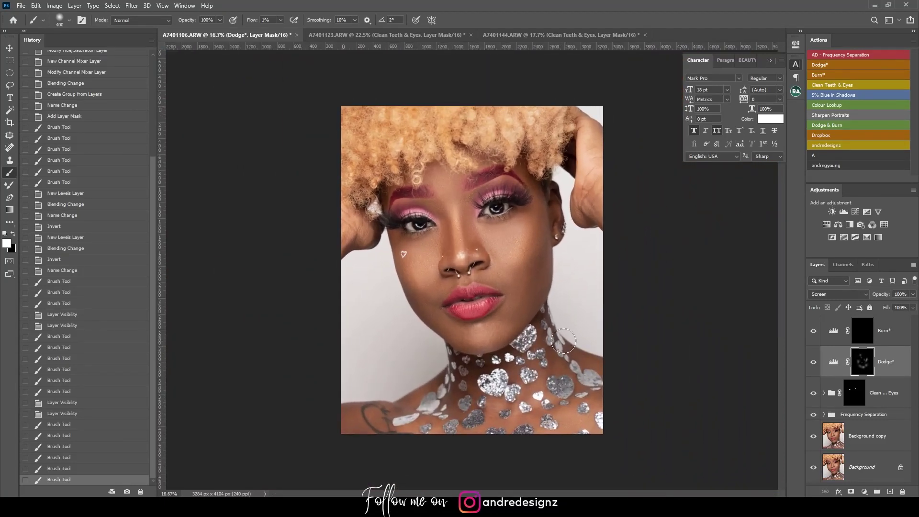
left_click(862, 331)
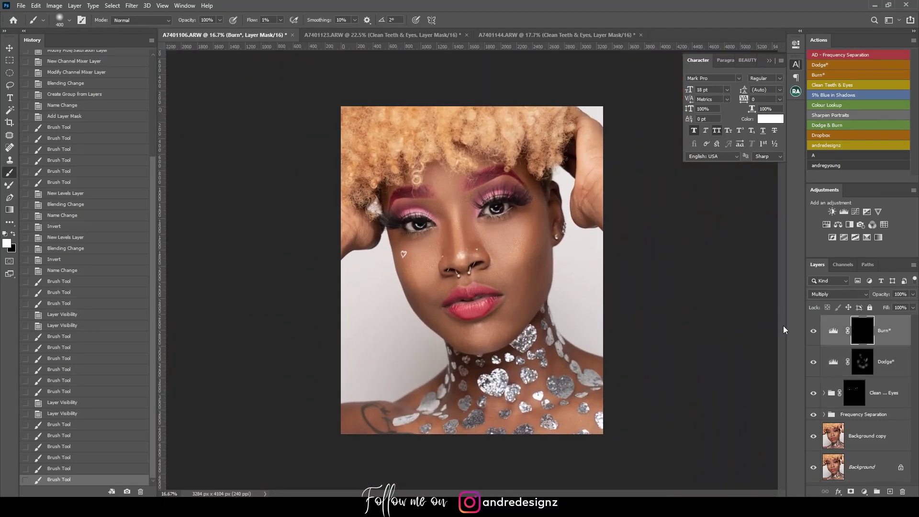
mouse_move(529, 289)
left_mouse_down()
mouse_move(539, 268)
mouse_move(523, 268)
mouse_move(526, 280)
left_mouse_up()
mouse_move(541, 201)
left_mouse_down()
mouse_move(527, 212)
mouse_move(537, 186)
left_mouse_up()
left_click_drag(396, 249, 419, 290)
left_click_drag(395, 224, 419, 293)
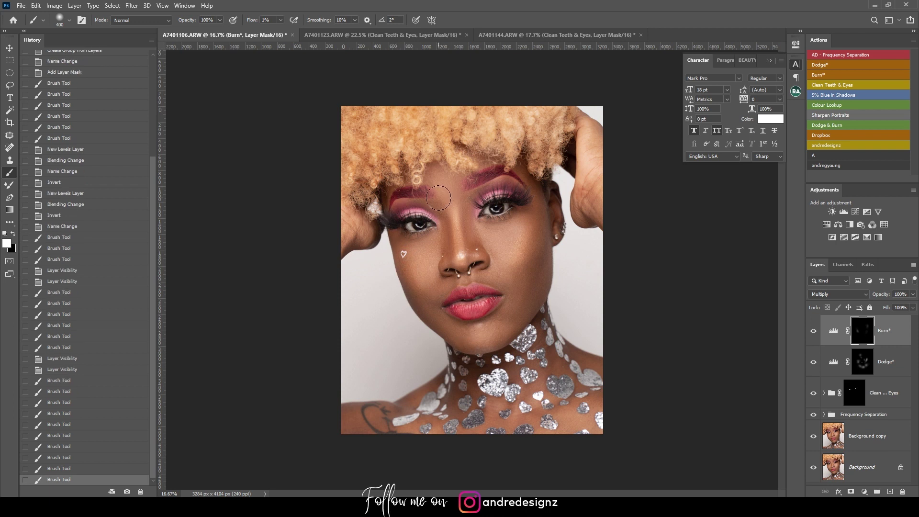
Step: Run the Dodge and Burn actions on A7401123.ARW and make the Dodge mask active
left_click(378, 35)
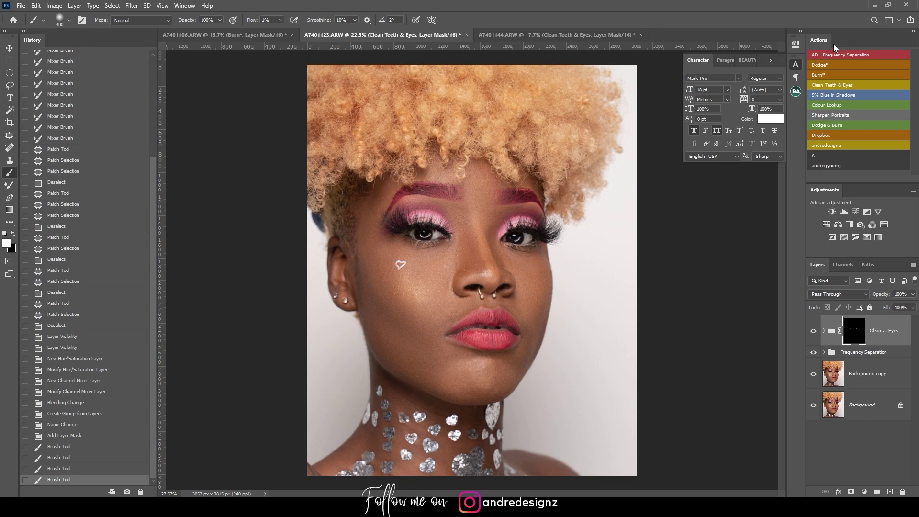
left_click(824, 63)
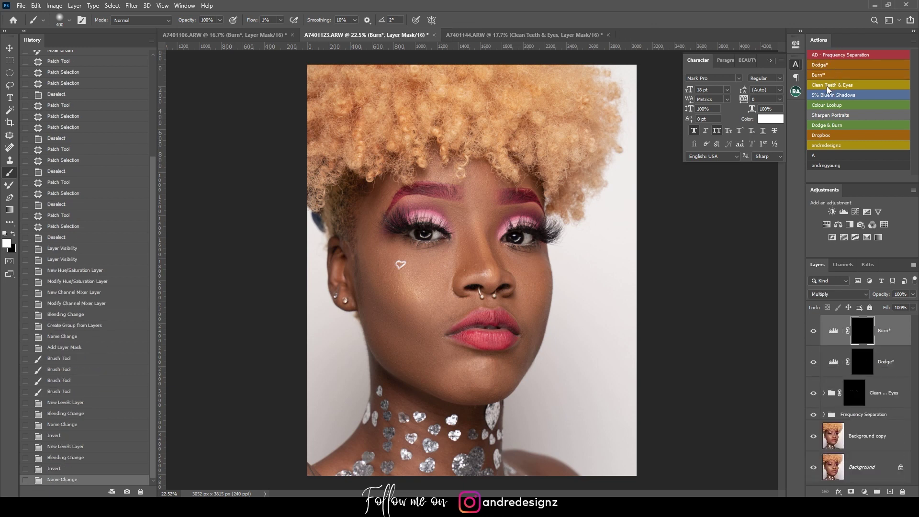
left_click(861, 362)
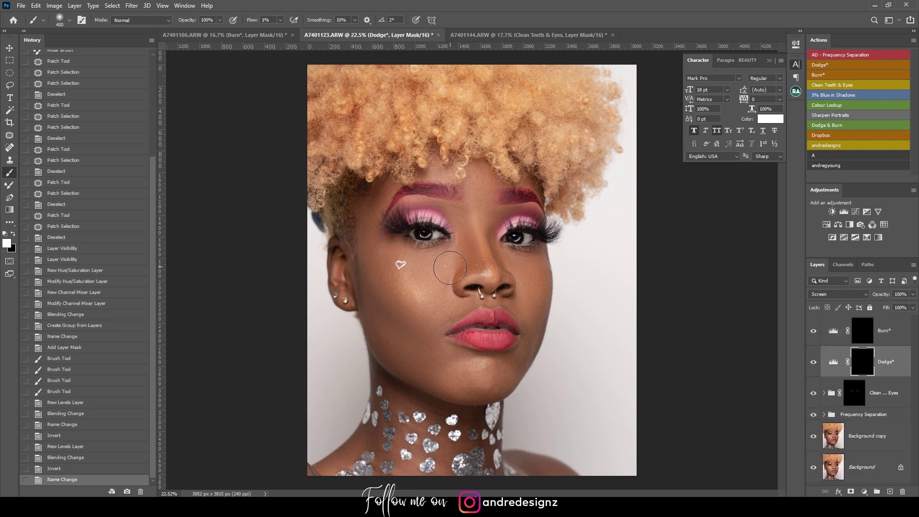
Step: Dodge the cheek below the heart mark, the jawline and the chin on the Dodge mask, adapting the brush size to each area
key("bracketright")
mouse_move(428, 282)
left_mouse_down()
mouse_move(420, 287)
mouse_move(433, 313)
left_mouse_up()
key("bracketleft")
key("bracketleft")
key("bracketleft")
mouse_move(403, 341)
left_mouse_down()
mouse_move(383, 332)
mouse_move(472, 393)
left_mouse_up()
key("bracketright")
key("bracketright")
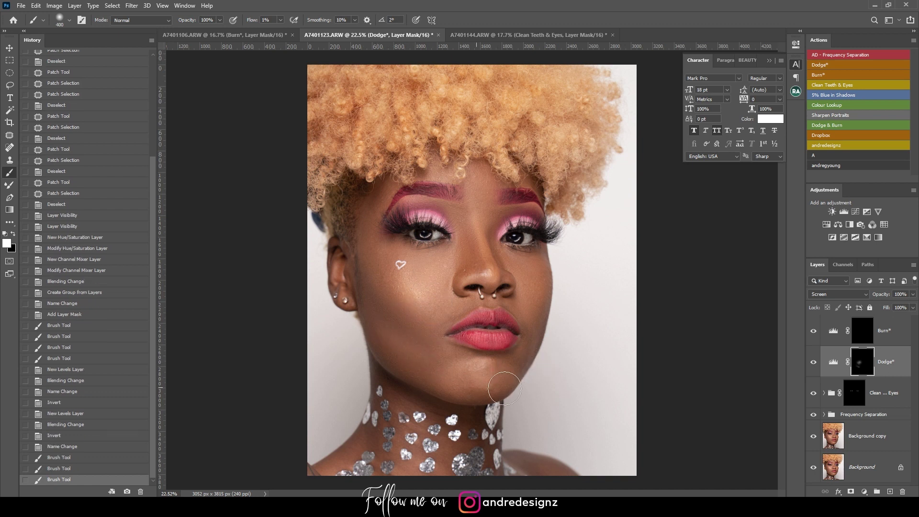
left_click_drag(505, 388, 498, 383)
key("bracketleft")
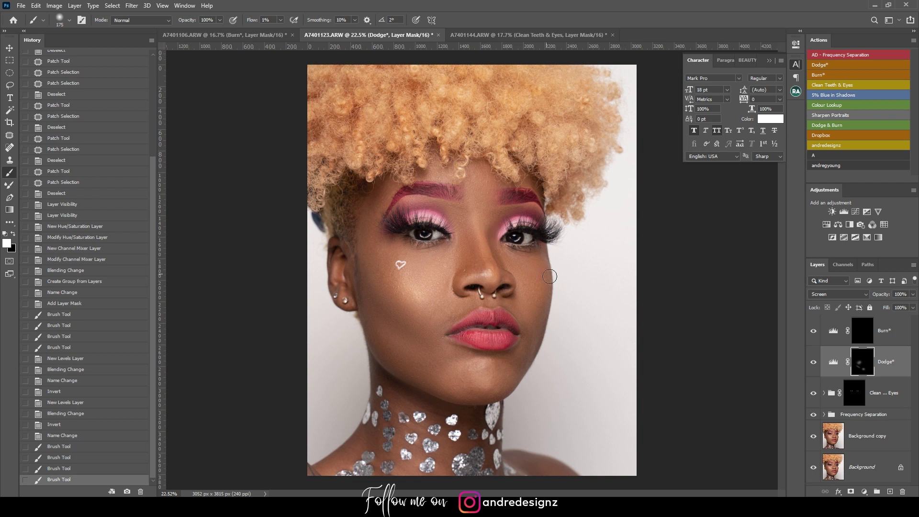
Step: Dodge the cheek opposite the heart mark with a 400-pixel brush
key("bracketright")
key("bracketright")
key("bracketright")
key("bracketright")
mouse_move(535, 298)
left_mouse_down()
mouse_move(524, 267)
mouse_move(530, 288)
left_mouse_up()
mouse_move(530, 289)
left_mouse_down()
mouse_move(528, 274)
mouse_move(538, 301)
left_mouse_up()
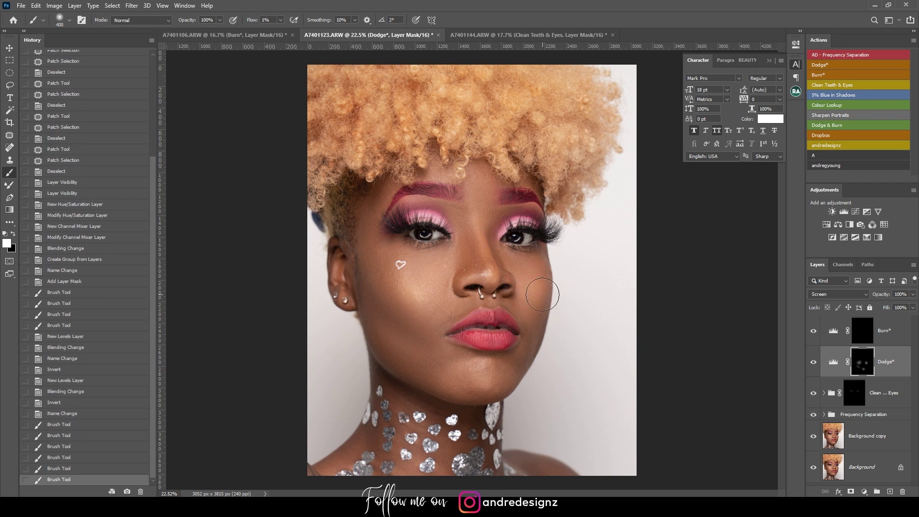
Step: Dodge the bridge of the nose with a 300-pixel brush, and compare with the Dodge layer hidden
scroll(542, 294, "down", 4)
scroll(487, 306, "up", 5)
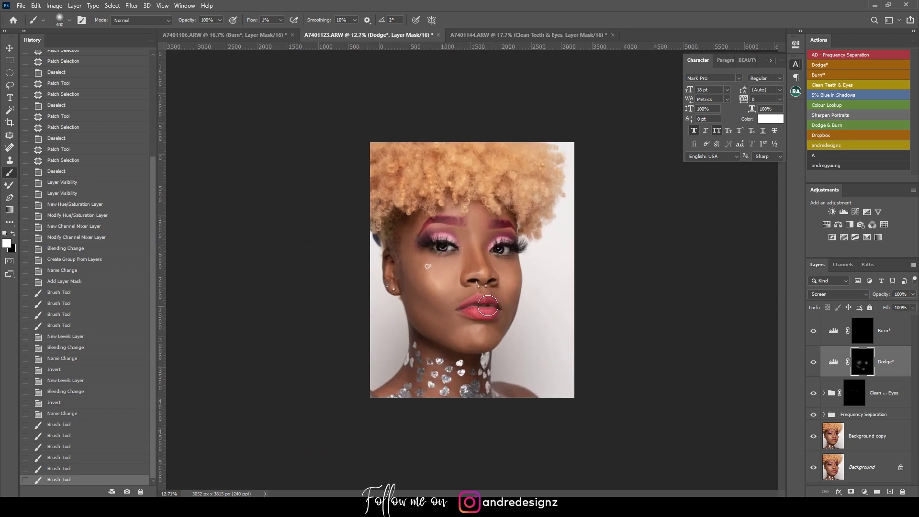
key("bracketleft")
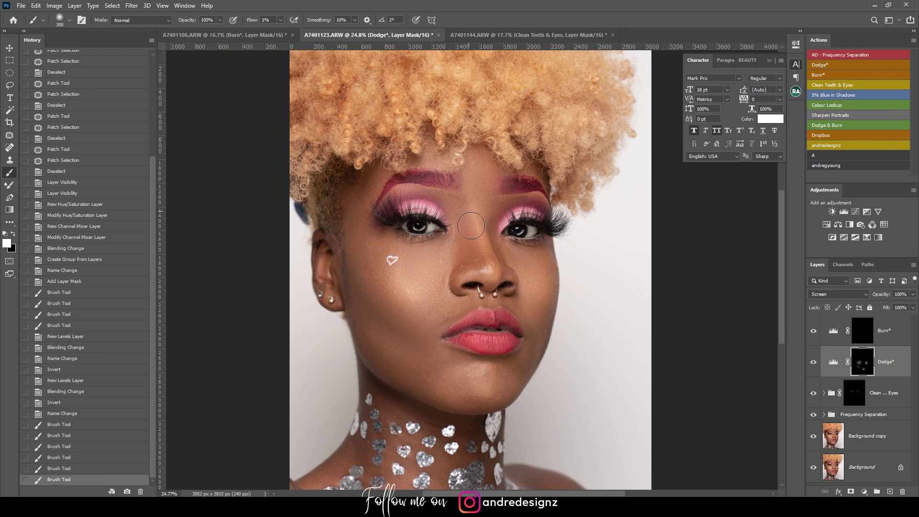
left_click_drag(467, 218, 491, 276)
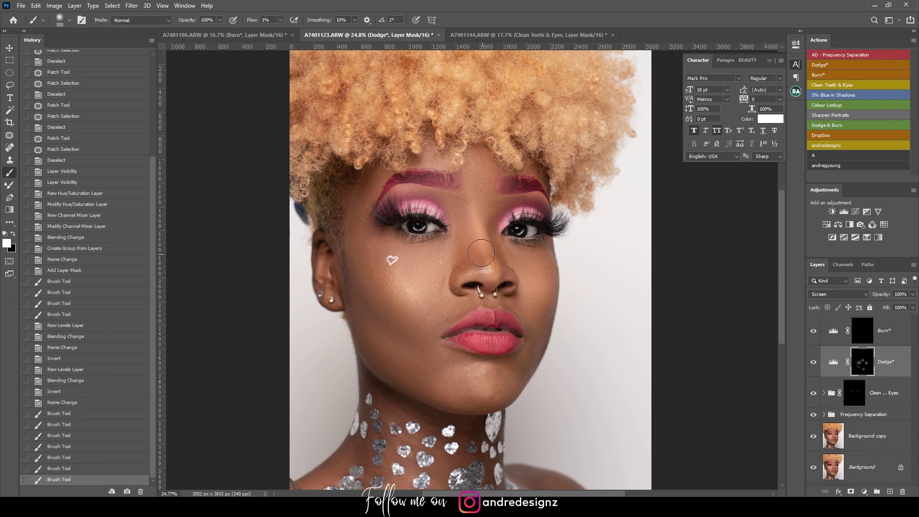
mouse_move(474, 245)
left_mouse_down()
mouse_move(466, 238)
mouse_move(488, 264)
mouse_move(473, 244)
left_mouse_up()
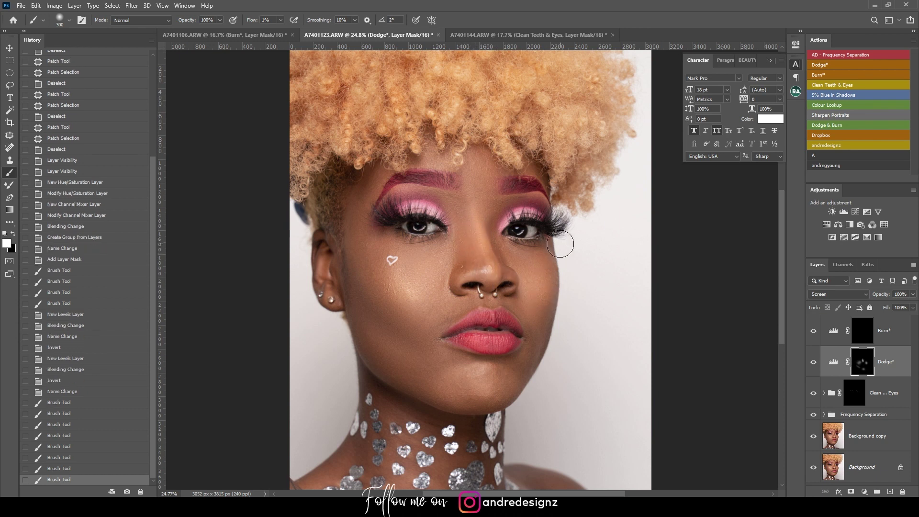
left_click(813, 362)
left_click(813, 363)
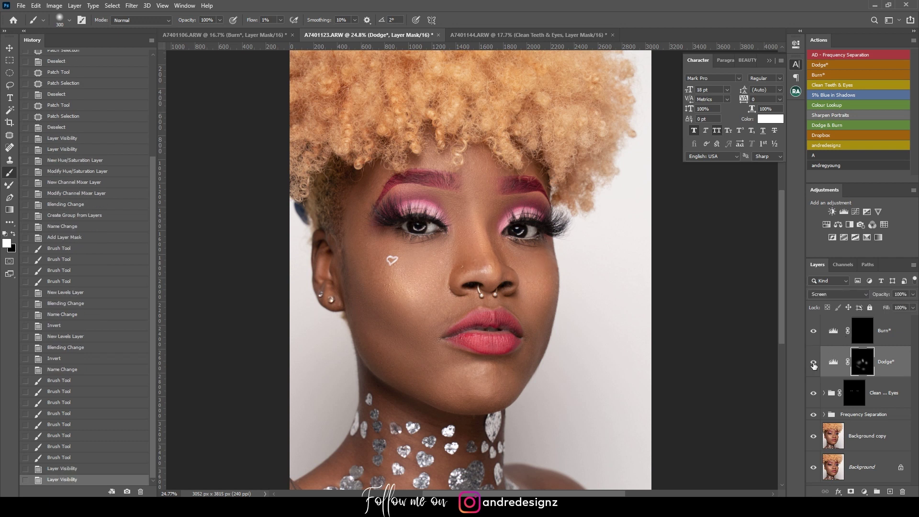
Step: Dab highlights onto the neck among the silver hearts on the Dodge mask with the 300-pixel brush
scroll(675, 338, "down", 6)
scroll(445, 404, "up", 3)
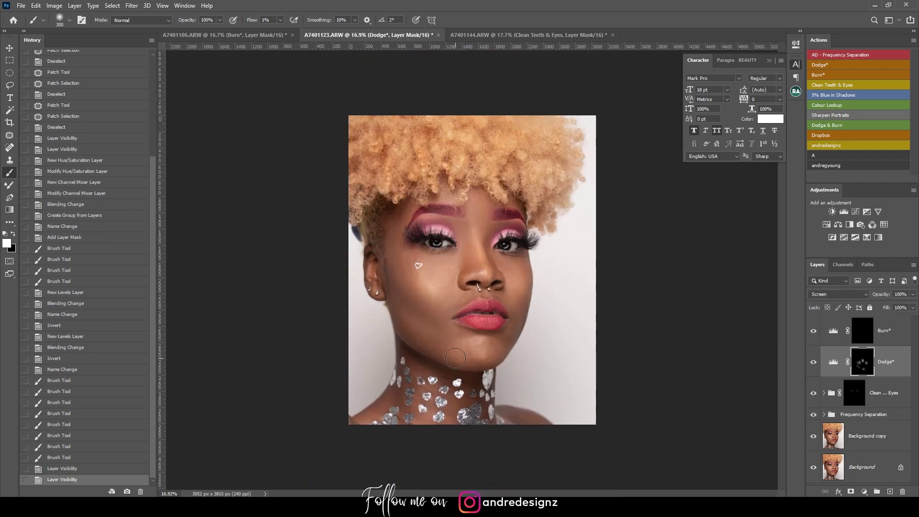
left_click(420, 393)
left_click(417, 433)
left_click(459, 406)
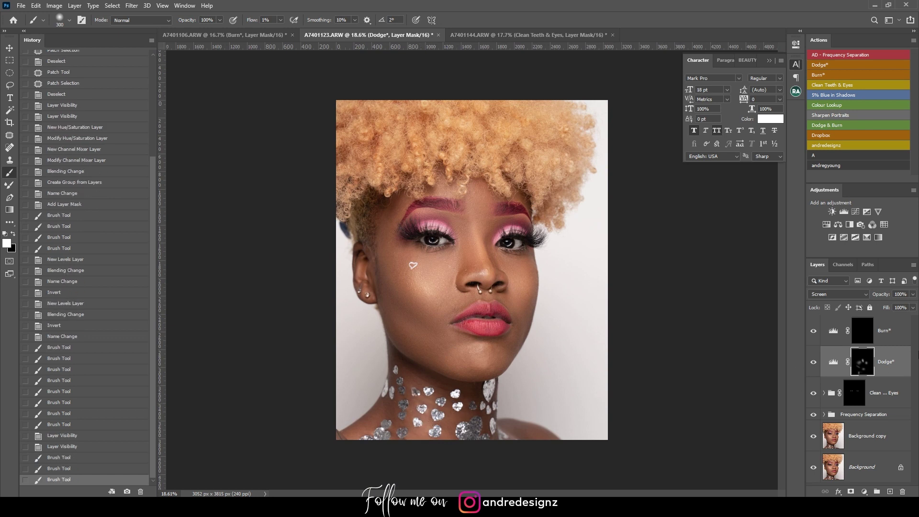
Step: Try a stroke on the Burn mask across the cheek below the heart mark with a 400-pixel brush, and undo it
left_click(863, 331)
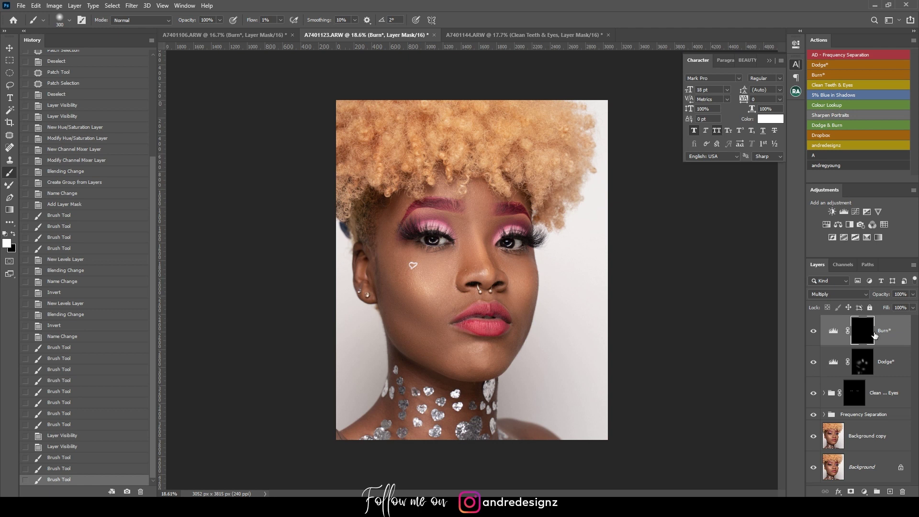
key("bracketright")
mouse_move(438, 296)
left_mouse_down()
mouse_move(410, 311)
mouse_move(431, 322)
mouse_move(409, 311)
left_mouse_up()
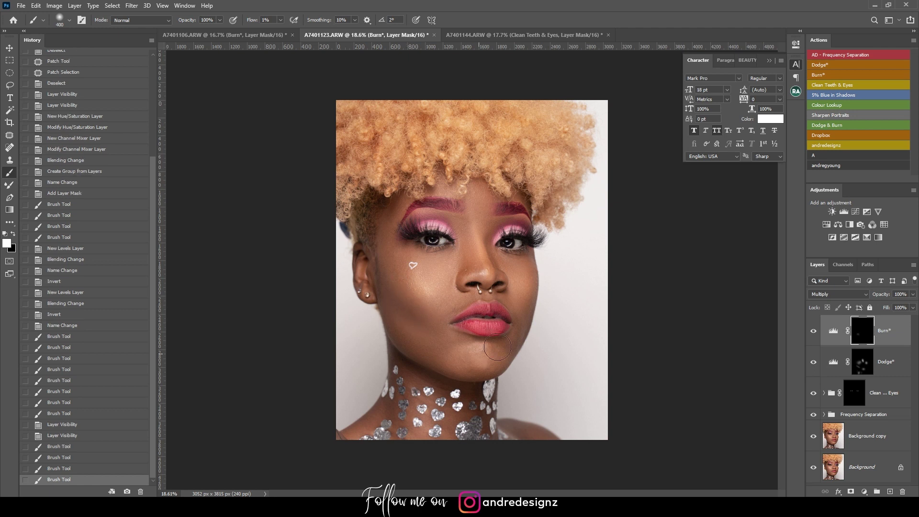
key("ctrl+z")
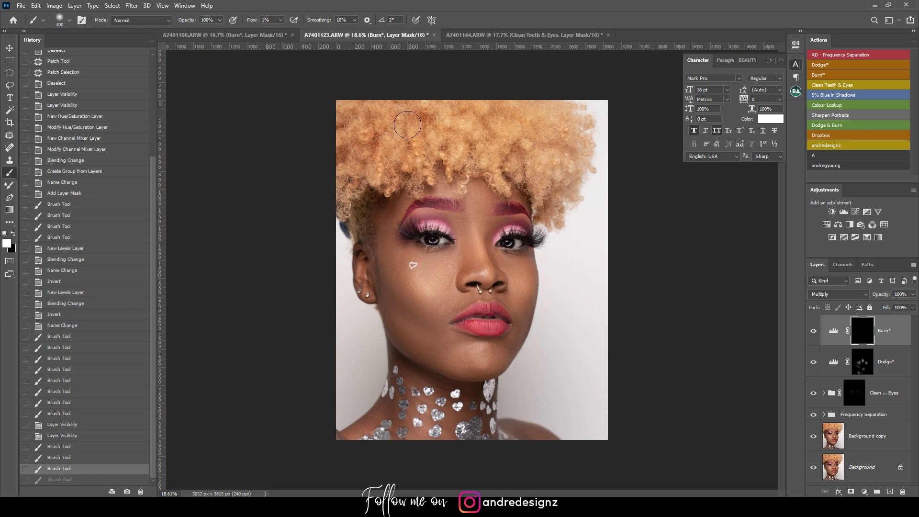
Step: Switch to A7401144.ARW and run the Dodge and Burn actions to add their masked Levels layers on top
left_click(481, 35)
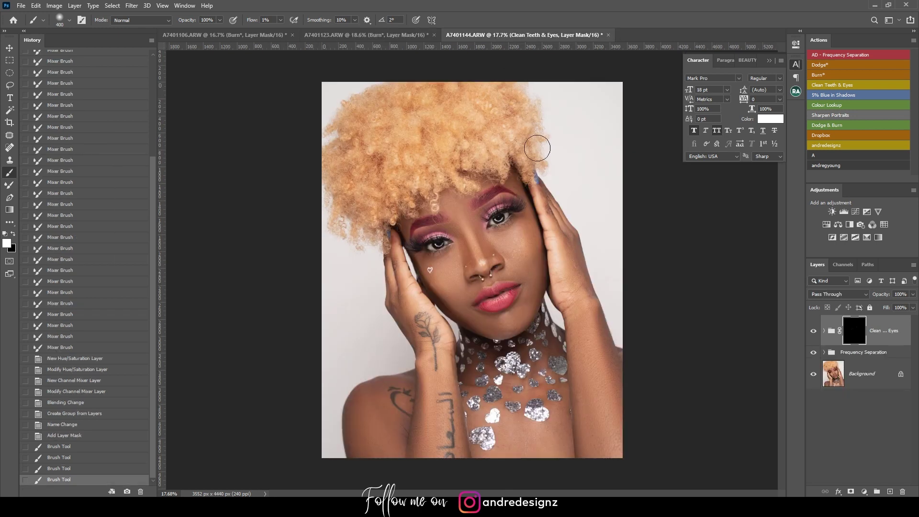
left_click(822, 65)
left_click(827, 77)
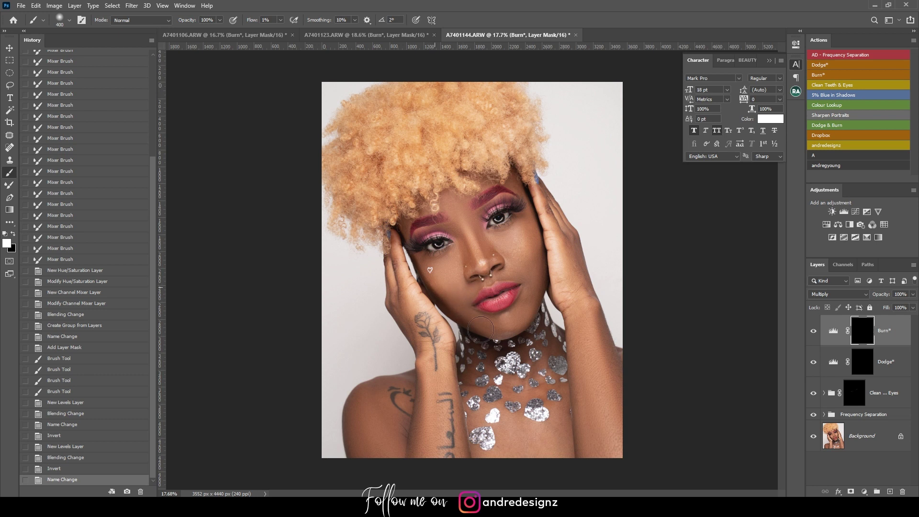
Step: Burn the cheek and jaw edge on the heart-mark side with a 400-pixel brush, comparing with the Burn layer hidden between strokes
mouse_move(481, 329)
left_mouse_down()
mouse_move(421, 280)
mouse_move(476, 323)
left_mouse_up()
mouse_move(477, 321)
left_mouse_down()
mouse_move(440, 295)
mouse_move(484, 330)
mouse_move(440, 285)
left_mouse_up()
mouse_move(439, 285)
left_mouse_down()
mouse_move(414, 260)
mouse_move(485, 347)
left_mouse_up()
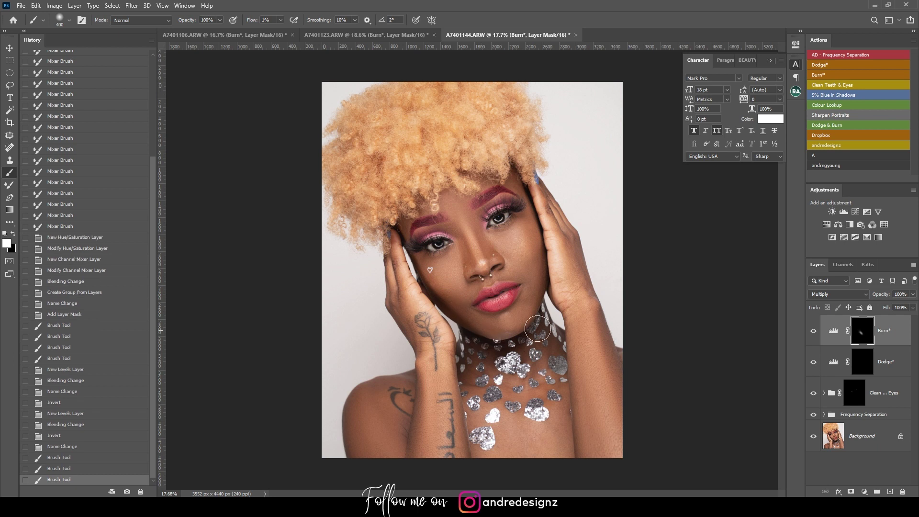
left_click(812, 335)
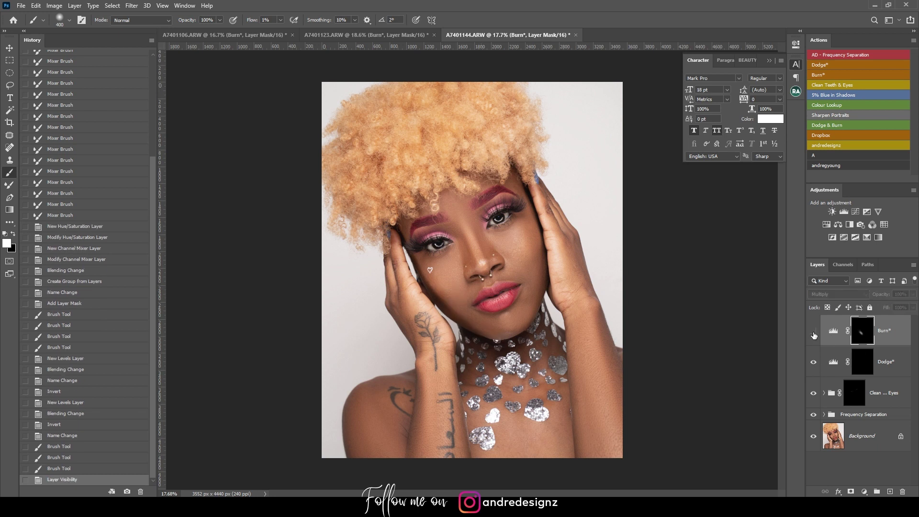
left_click(812, 334)
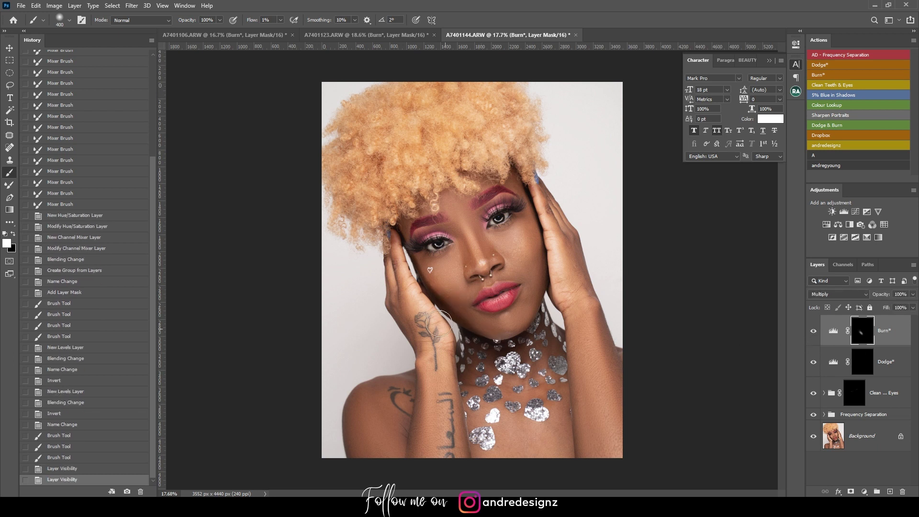
mouse_move(422, 268)
left_mouse_down()
mouse_move(442, 294)
mouse_move(420, 260)
mouse_move(433, 285)
left_mouse_up()
left_click_drag(481, 339, 453, 311)
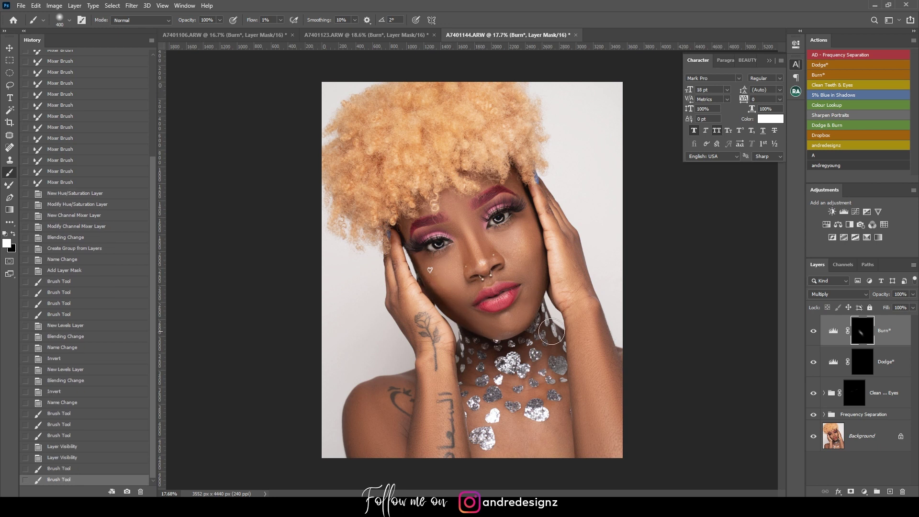
Step: Dodge both cheeks on the Dodge mask with a 300-pixel brush, including the area below the heart mark
left_click(857, 370)
key("bracketleft")
key("bracketleft")
key("bracketleft")
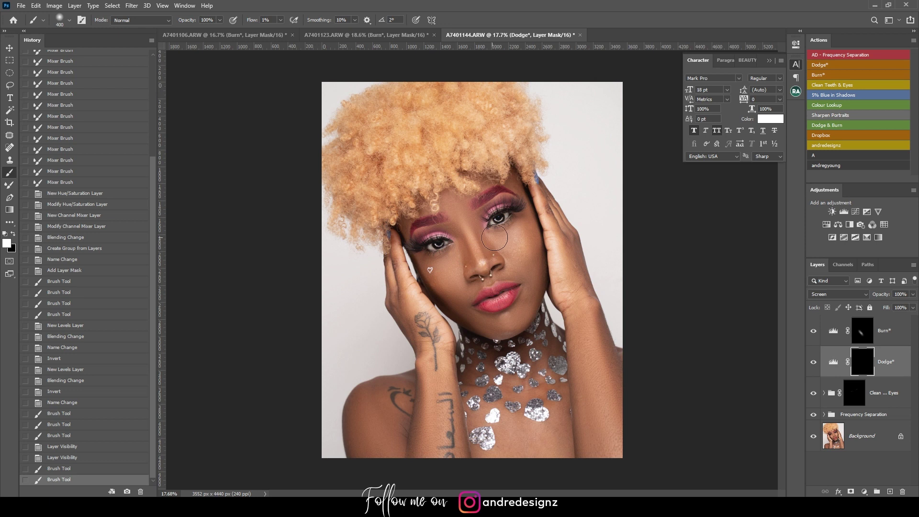
key("bracketright")
key("bracketright")
key("bracketright")
mouse_move(512, 251)
left_mouse_down()
mouse_move(500, 235)
mouse_move(512, 244)
mouse_move(527, 230)
left_mouse_up()
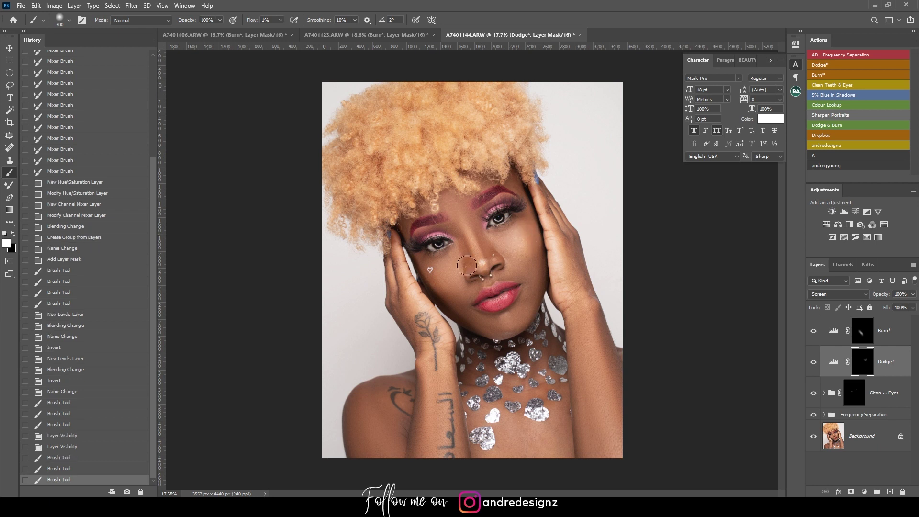
mouse_move(450, 283)
left_mouse_down()
mouse_move(449, 256)
mouse_move(440, 267)
mouse_move(451, 256)
mouse_move(438, 265)
mouse_move(454, 264)
mouse_move(447, 275)
left_mouse_up()
Step: Dodge highlights onto the arms, shoulder and chest on the Dodge mask with a 400-pixel brush
key("]")
left_click_drag(442, 408, 465, 463)
mouse_move(378, 447)
left_mouse_down()
mouse_move(356, 419)
mouse_move(383, 463)
mouse_move(365, 415)
left_mouse_up()
mouse_move(604, 400)
left_mouse_down()
mouse_move(609, 455)
mouse_move(593, 417)
left_mouse_up()
left_click_drag(606, 344, 588, 270)
mouse_move(520, 431)
left_mouse_down()
mouse_move(564, 442)
mouse_move(568, 425)
mouse_move(537, 438)
mouse_move(526, 409)
left_mouse_up()
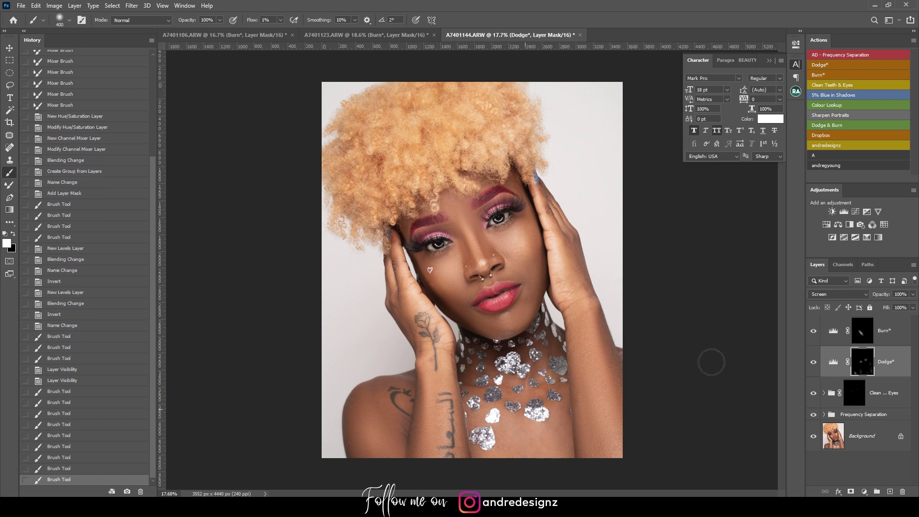
Step: Blend the lower chest skin on the Low frequency-separation layer with a 500-pixel Mixer Brush, and reselect the Burn layer
left_click(823, 414)
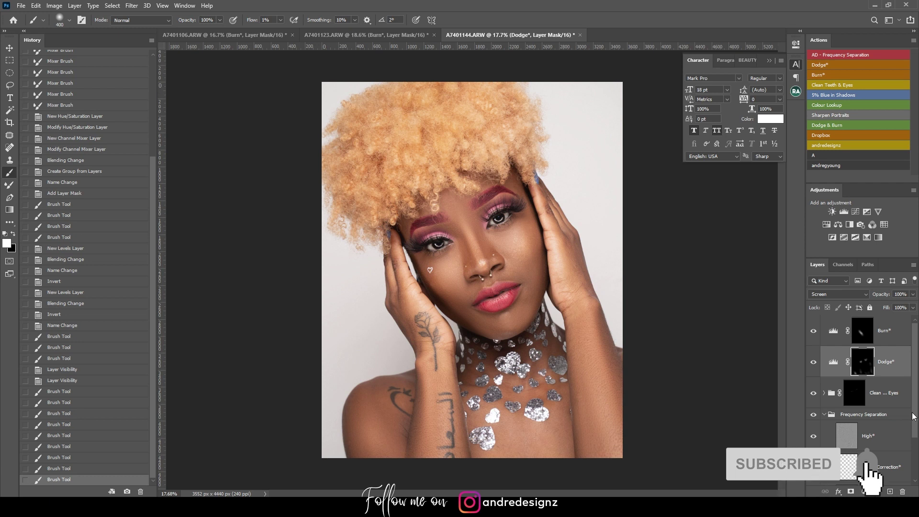
scroll(871, 430, "down", 2)
left_click(882, 446)
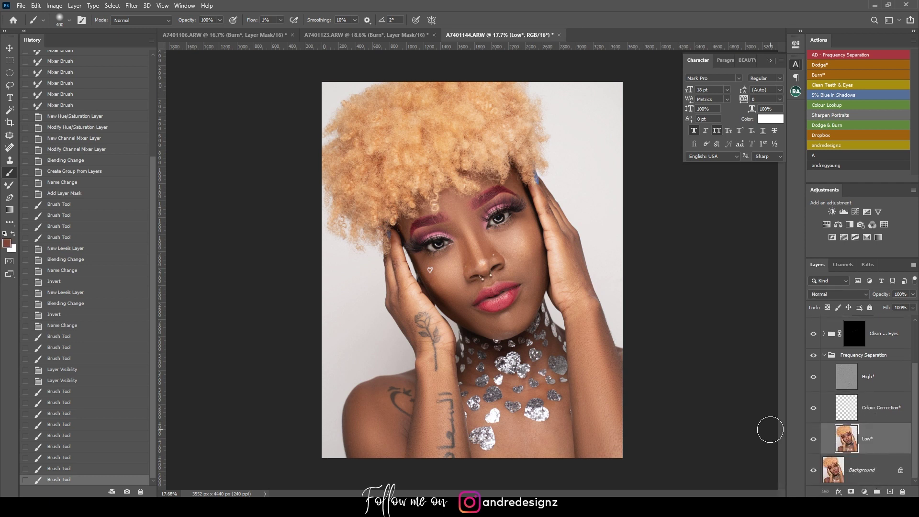
key("shift+b")
key("bracketright")
key("bracketright")
key("bracketright")
mouse_move(554, 434)
left_mouse_down()
mouse_move(556, 458)
mouse_move(505, 458)
mouse_move(546, 458)
left_mouse_up()
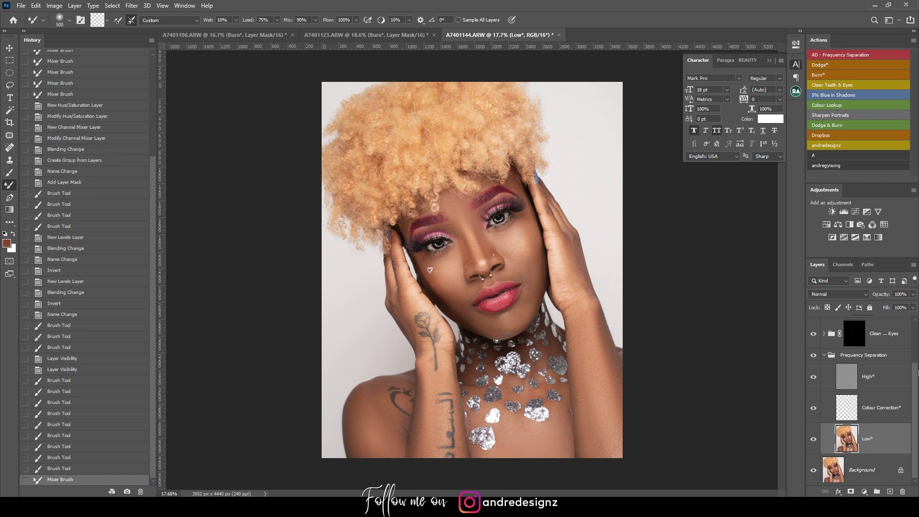
left_click_drag(917, 381, 917, 330)
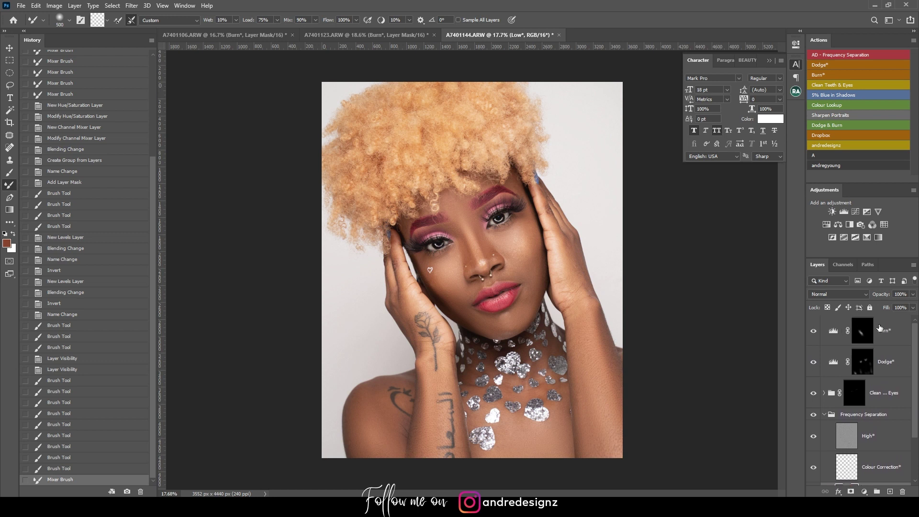
left_click(898, 322)
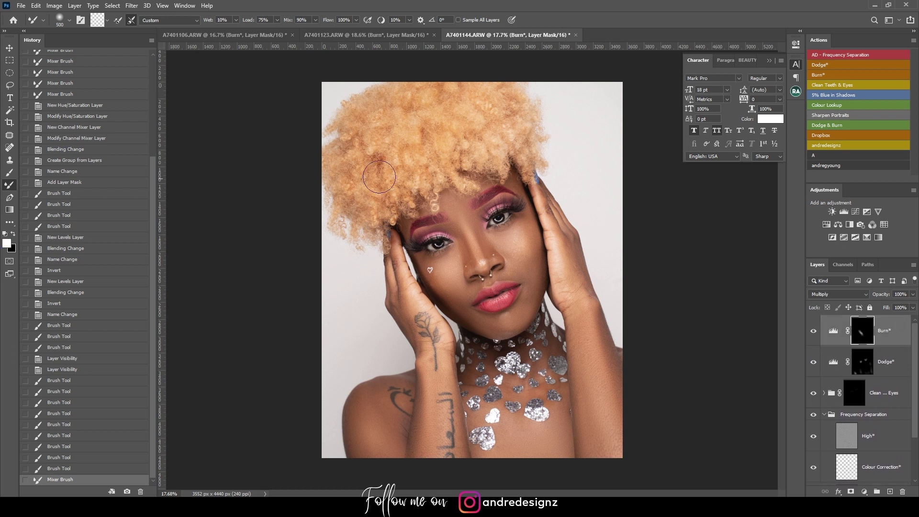
Step: Switch to A7401106.ARW, stamp all visible layers into a new layer on top and duplicate it
left_click(231, 36)
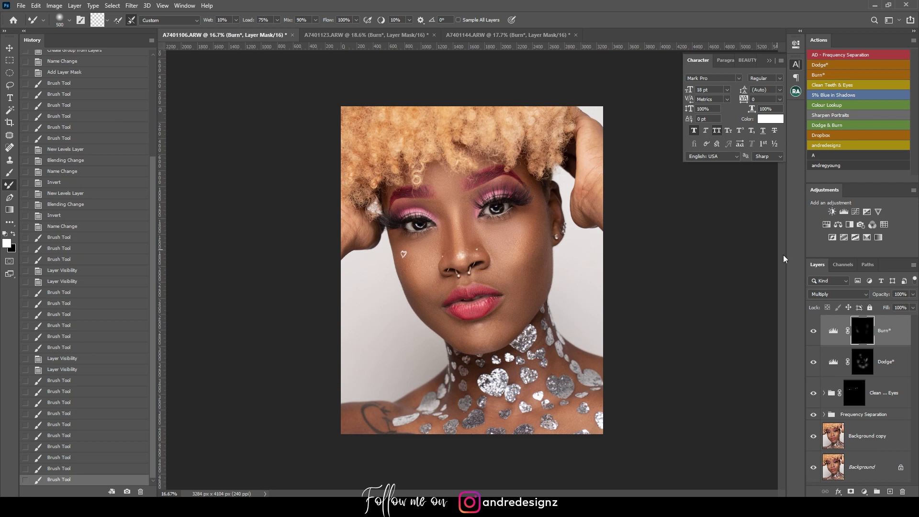
left_click(839, 323)
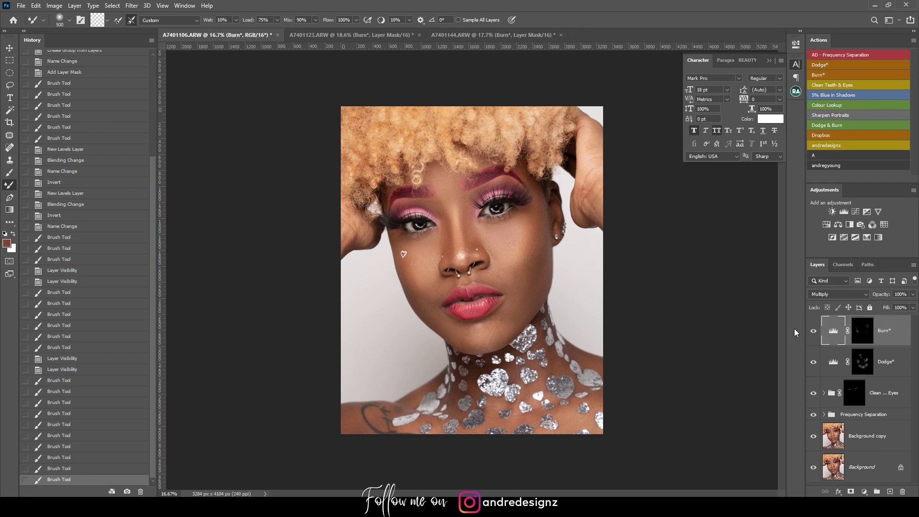
key("ctrl+shift+alt+e")
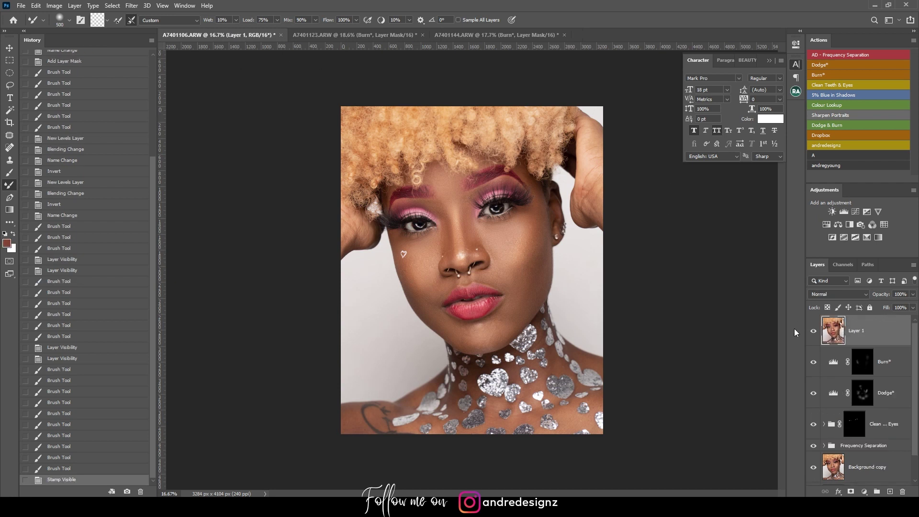
key("ctrl+j")
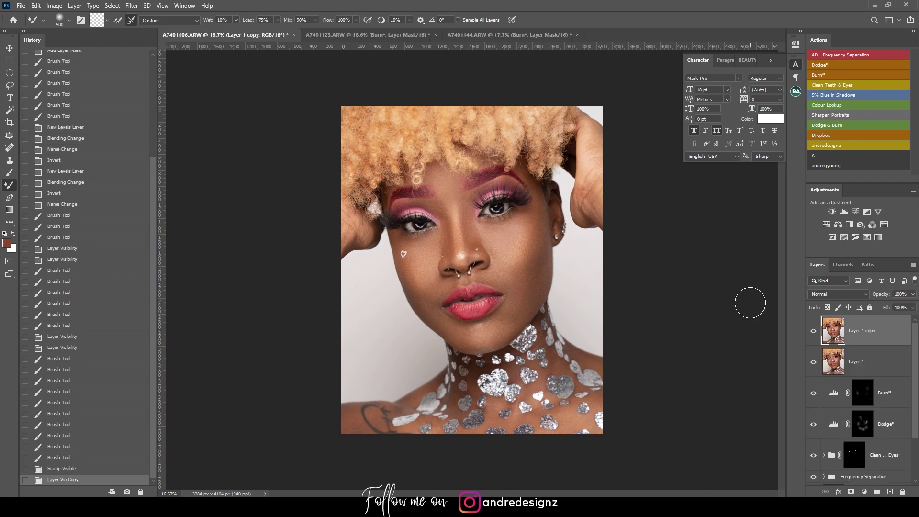
Step: Open the duplicated layer in the Camera Raw Filter and apply the Warm Tone user preset
left_click(132, 6)
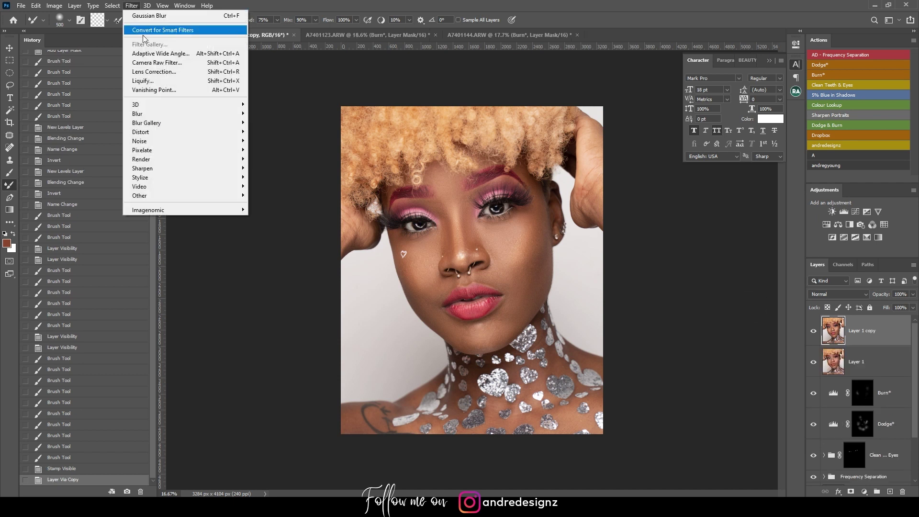
left_click(155, 63)
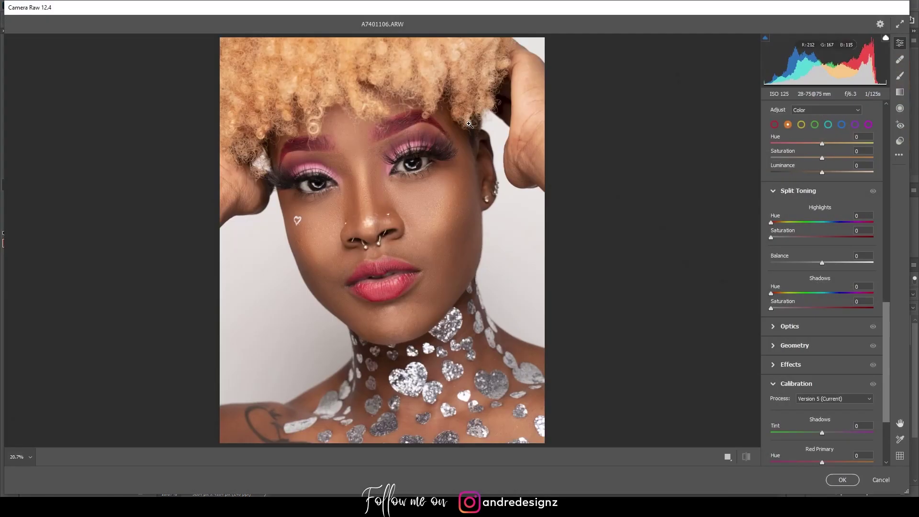
left_click(901, 144)
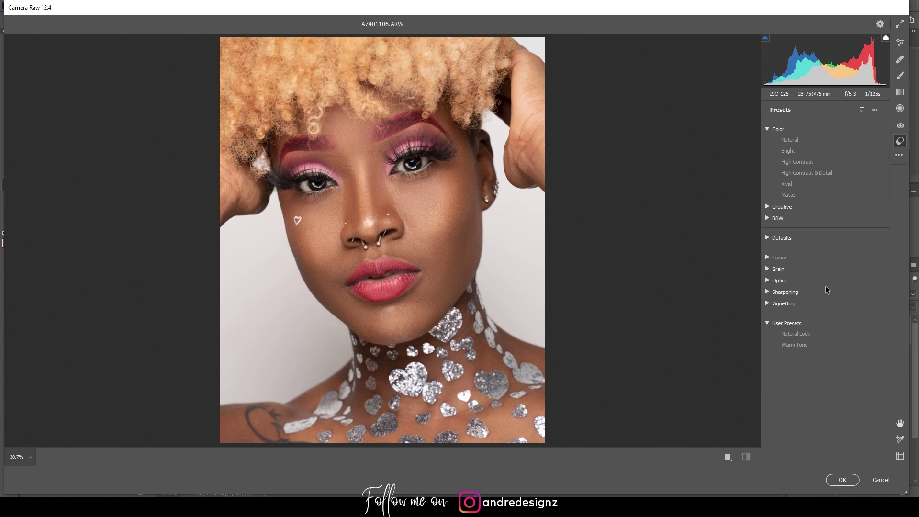
left_click(798, 346)
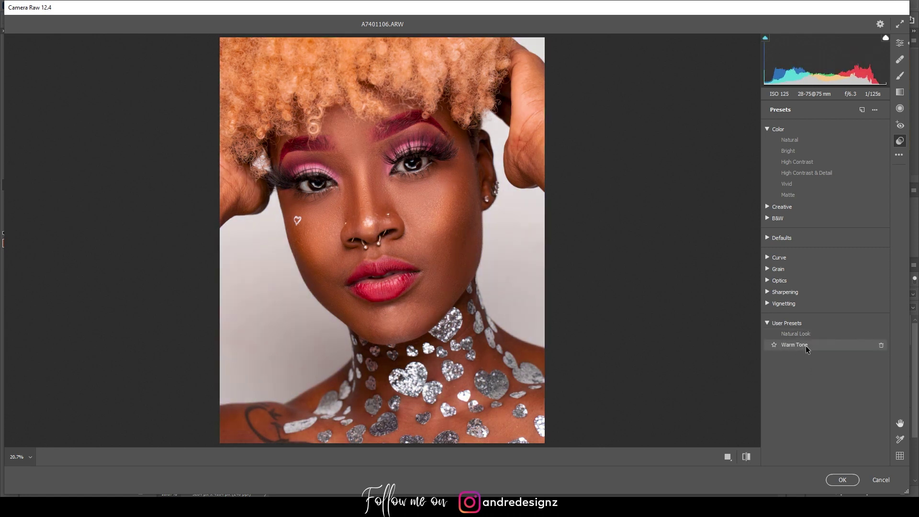
left_click(811, 347)
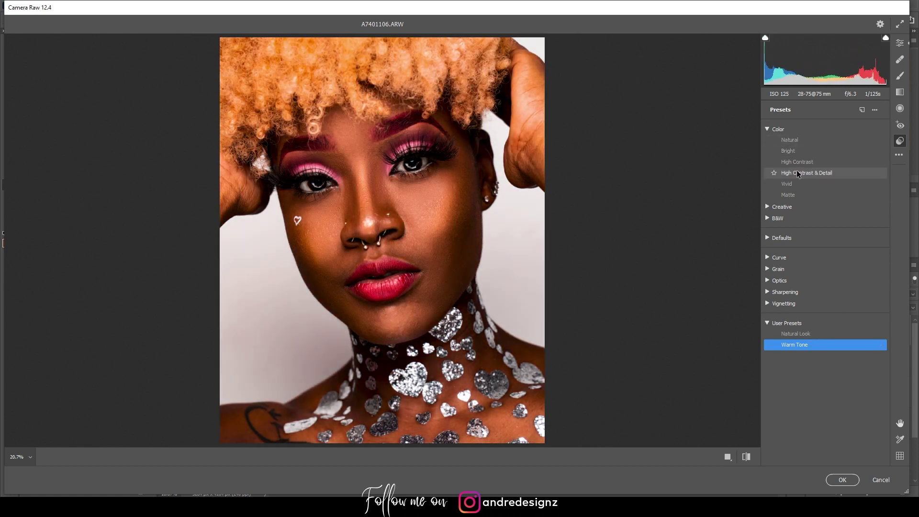
Step: Set the Blue Primary hue to -35 in Calibration and the orange saturation to -16 in the Color Mixer
left_click(900, 43)
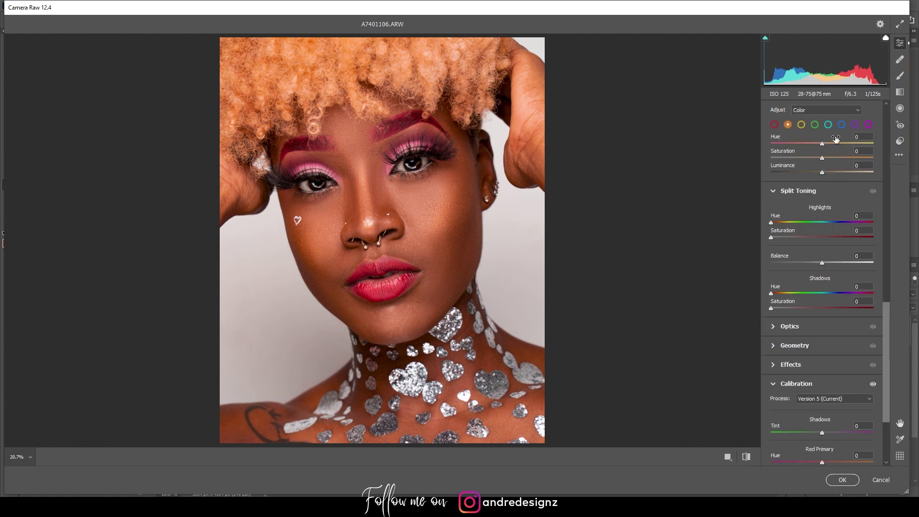
left_click_drag(886, 318, 907, 368)
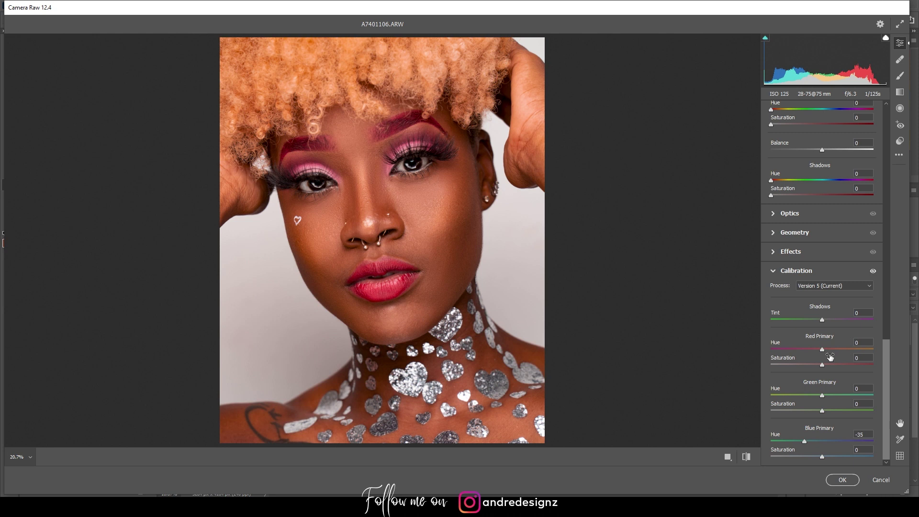
left_click_drag(806, 441, 804, 441)
scroll(888, 348, "up", 10)
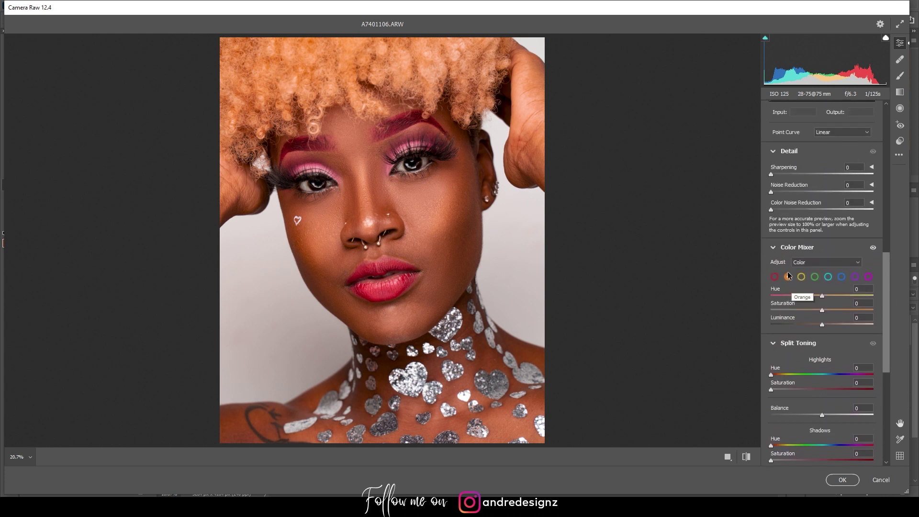
left_click_drag(822, 309, 813, 312)
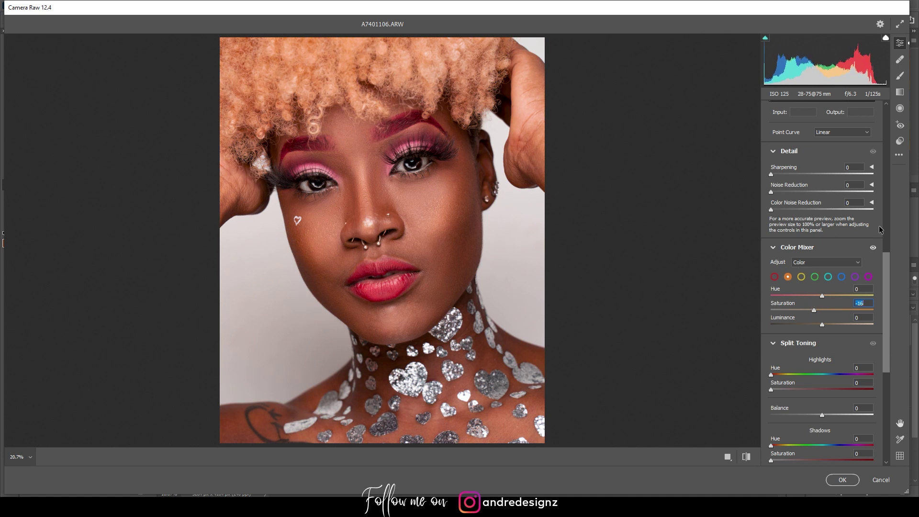
Step: Set Dehaze to +31, compare before and after side by side, and apply the Camera Raw Filter
left_click_drag(885, 260, 885, 134)
left_click_drag(842, 291, 837, 290)
left_click(729, 456)
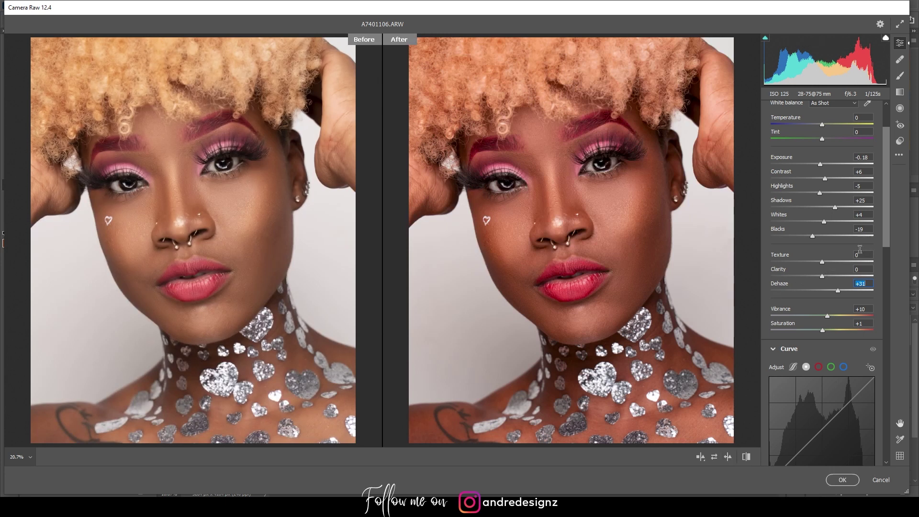
left_click(847, 480)
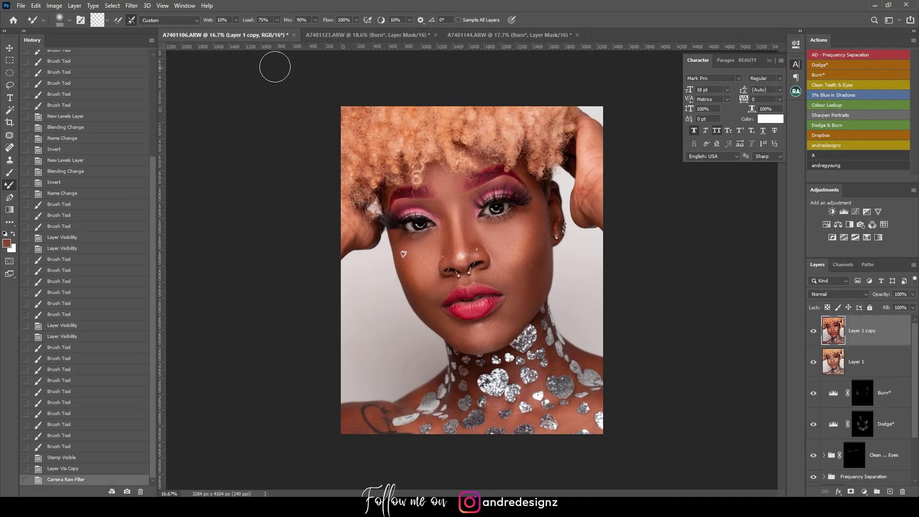
Step: Switch to A7401123.ARW
left_click(346, 36)
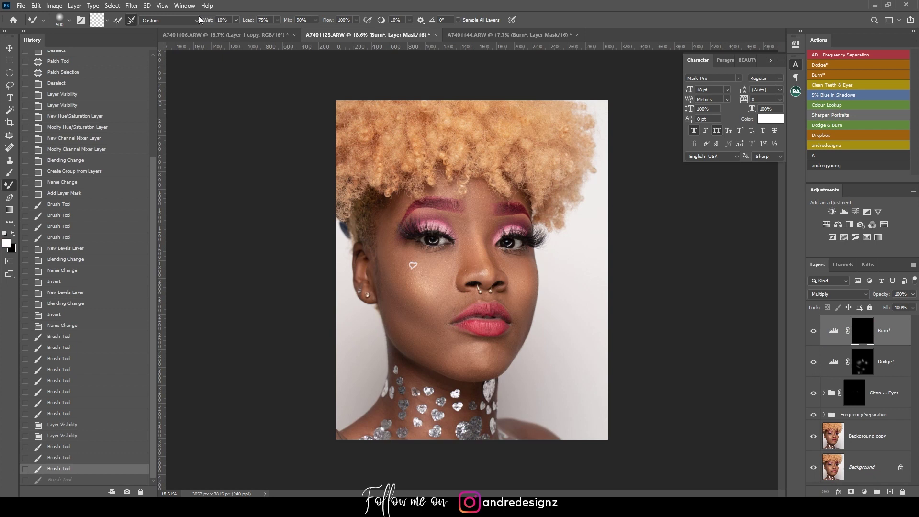
left_click(132, 7)
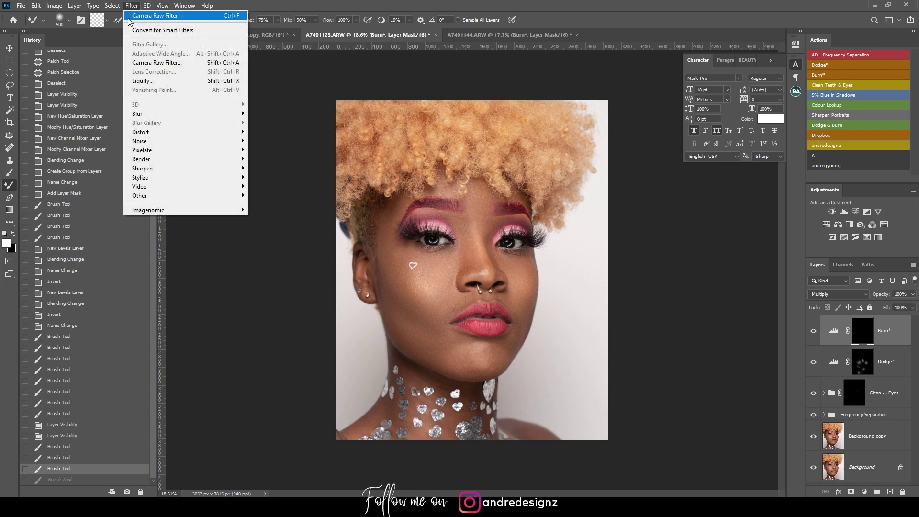
left_click(160, 64)
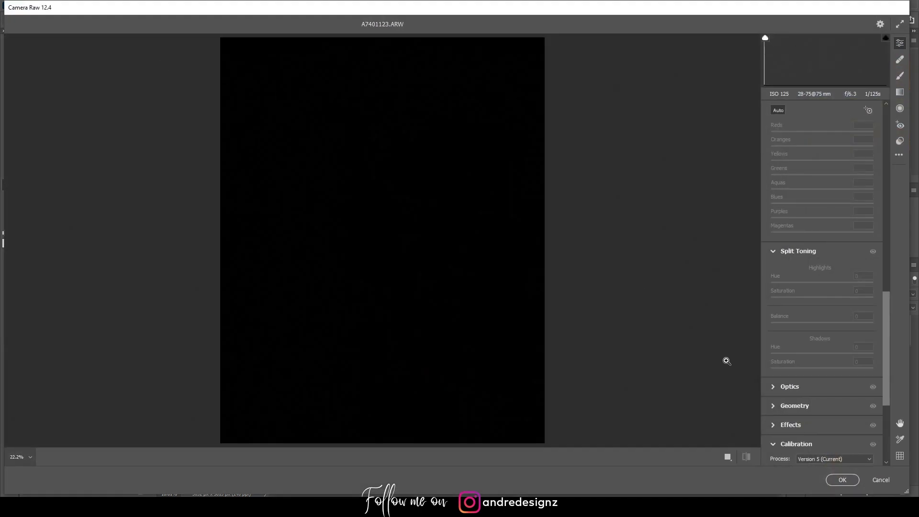
left_click(879, 480)
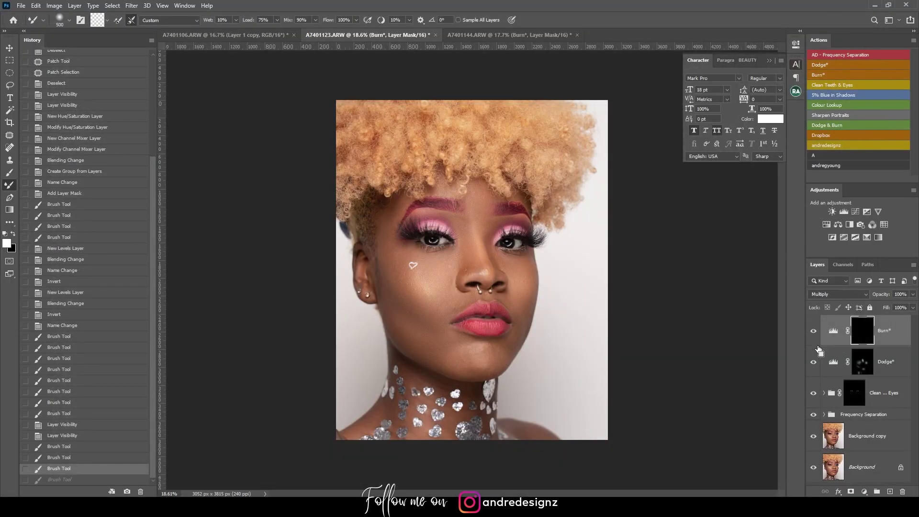
Step: Stamp the visible layers of A7401123.ARW, duplicate the stamped layer and reapply the last Camera Raw Filter to it
key("ctrl+shift+alt+e")
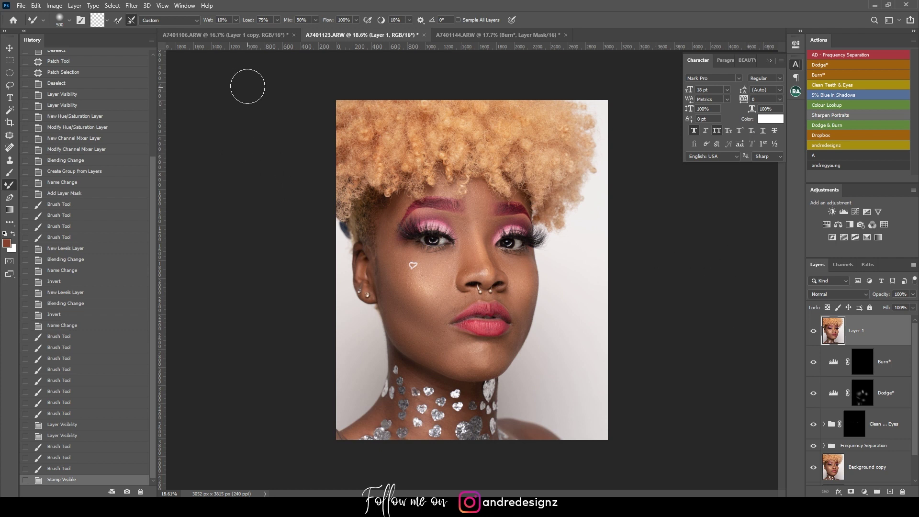
key("ctrl+j")
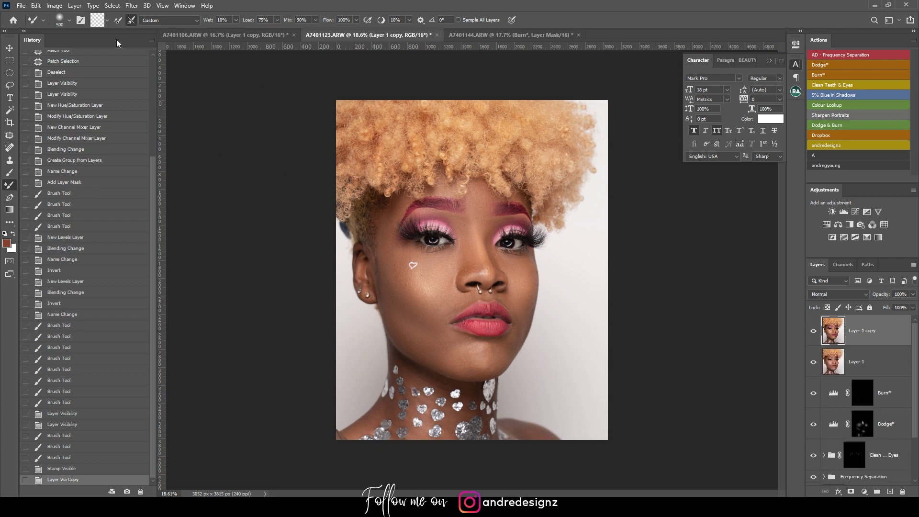
left_click(131, 6)
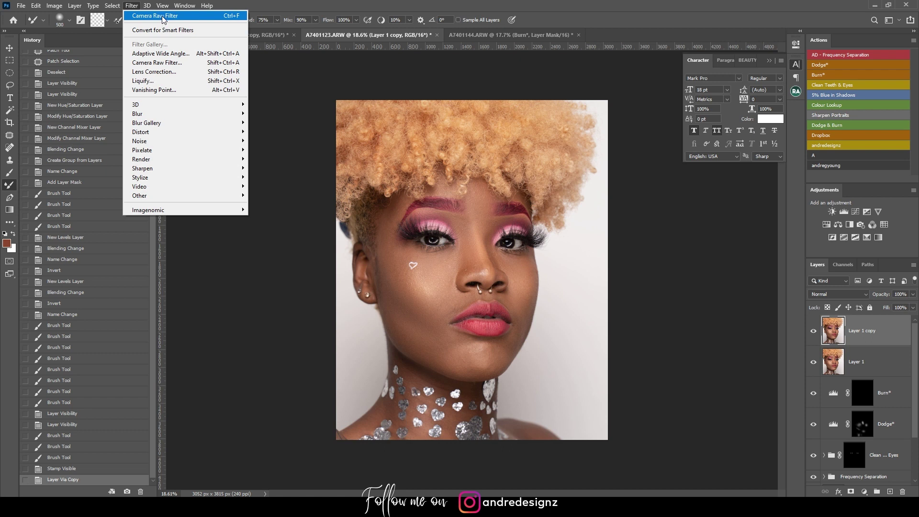
left_click(159, 16)
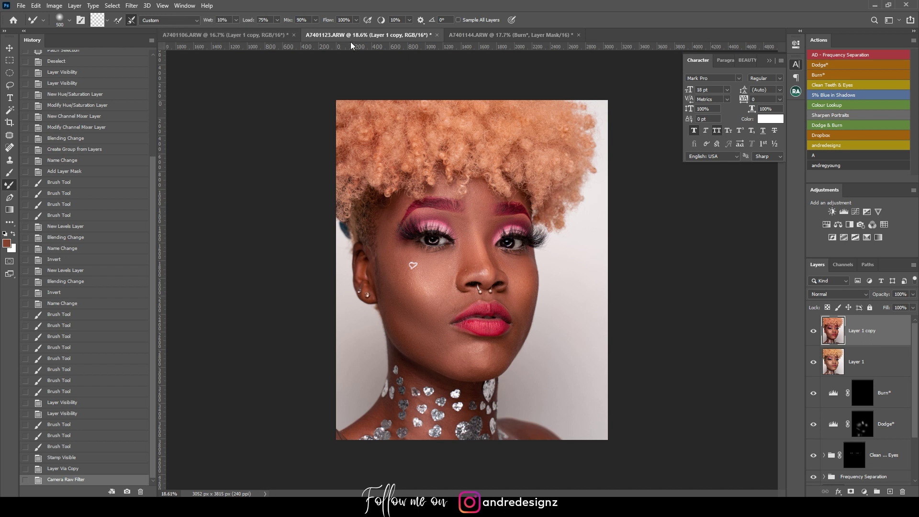
Step: Switch to A7401144.ARW, stamp and duplicate its visible layers, and reapply the last Camera Raw Filter to the copy
left_click(492, 38)
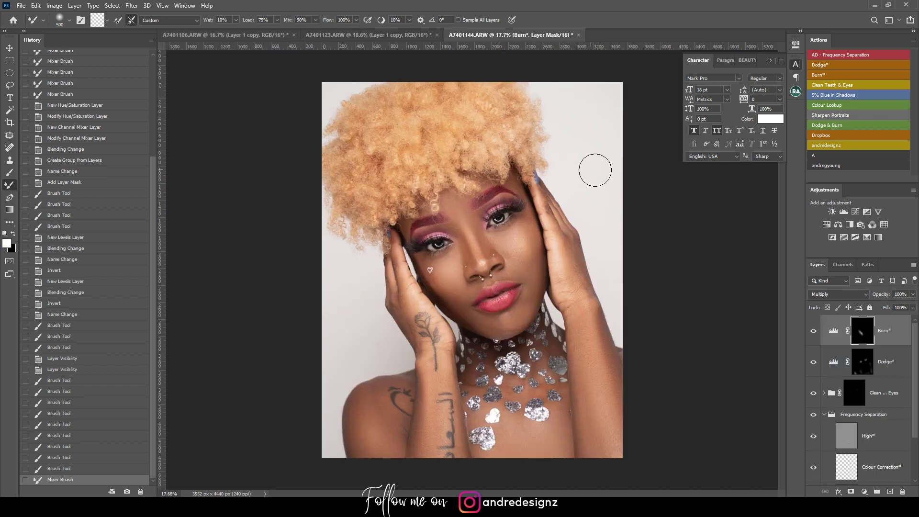
key("ctrl+shift+alt+e")
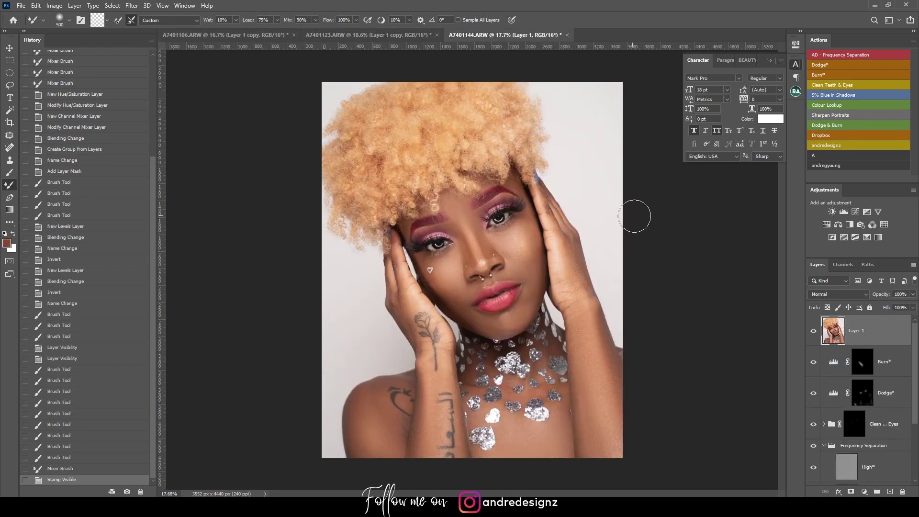
key("ctrl+j")
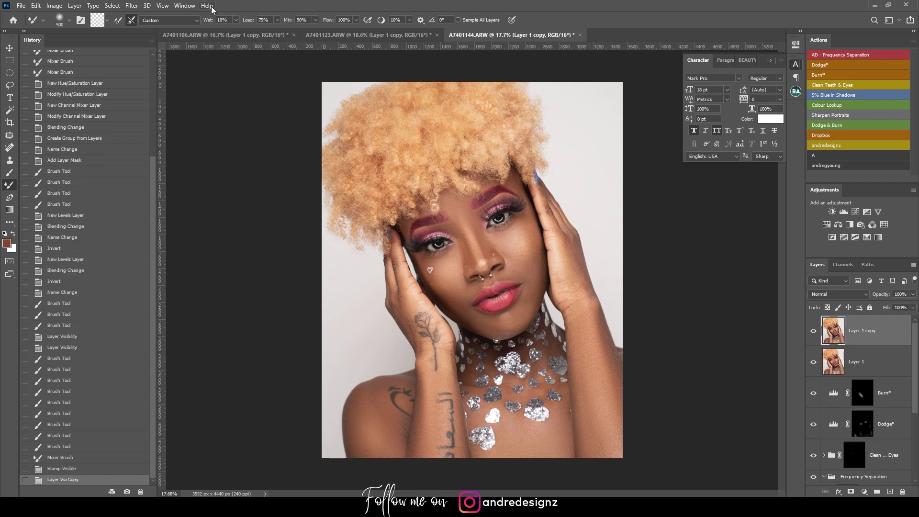
left_click(131, 6)
left_click(162, 17)
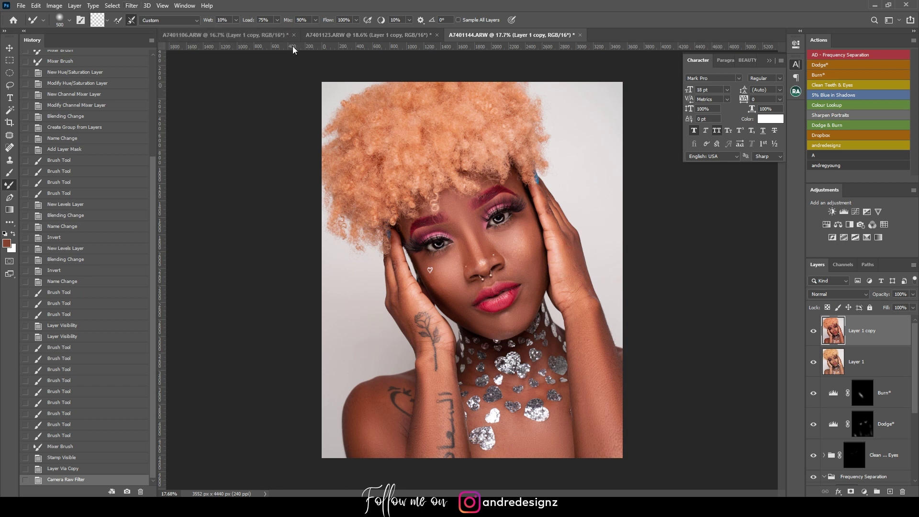
Step: Compare the color grade across the open portraits, finishing on A7401123.ARW
left_click(282, 36)
left_click(342, 35)
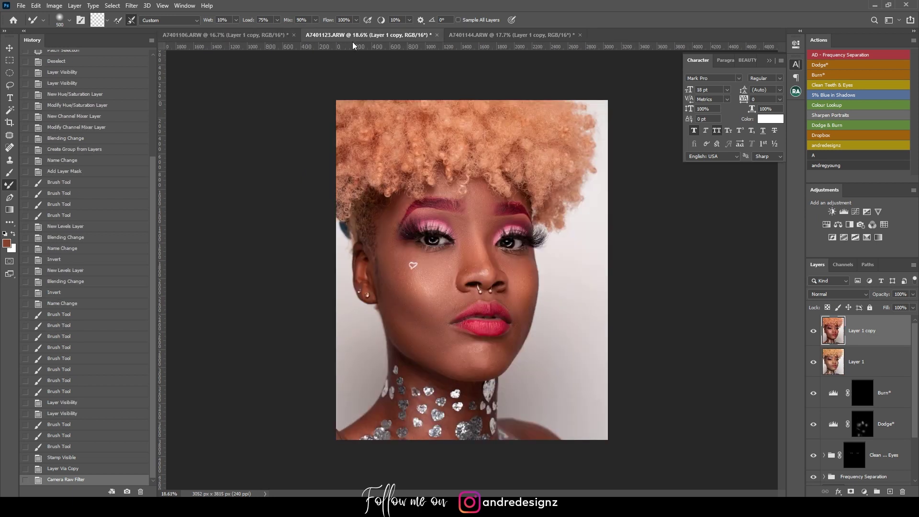
left_click(527, 35)
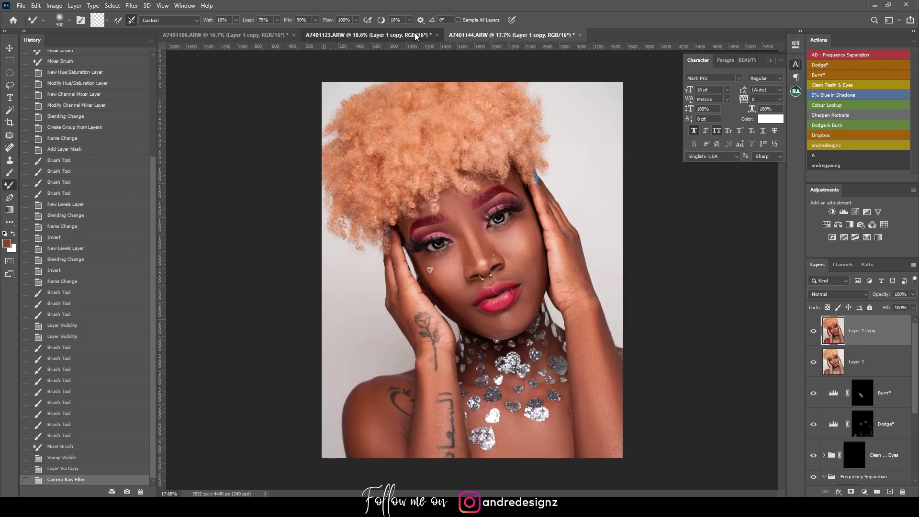
left_click(366, 34)
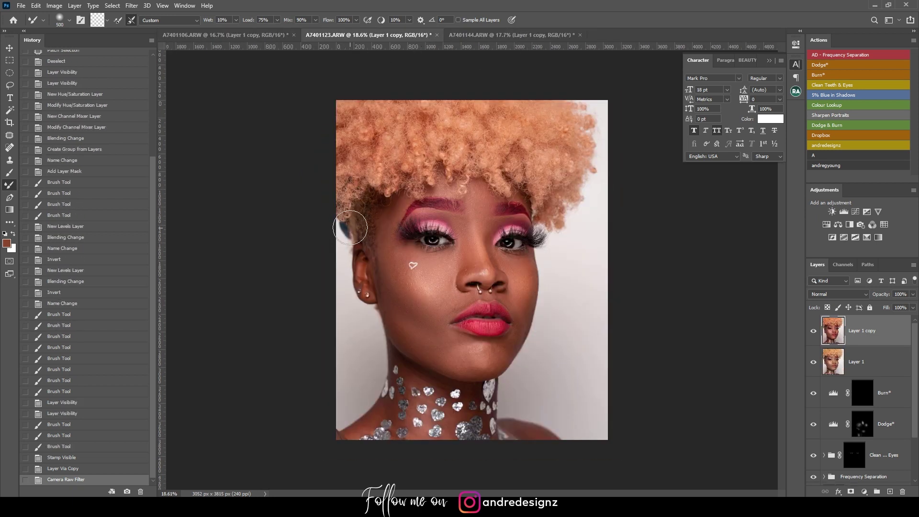
Step: Clone nearby hair over the blue patch at the hair's left edge using a 400 px Clone Stamp
left_click(10, 161)
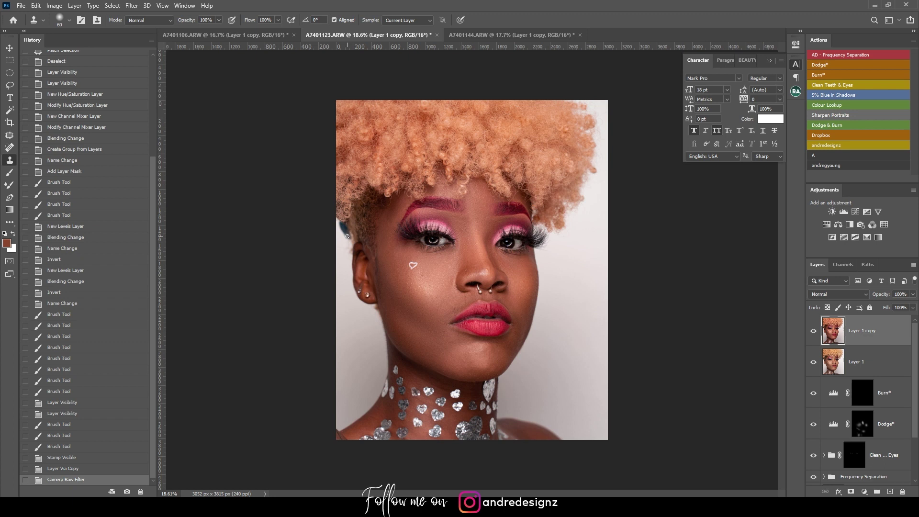
key("bracketright")
key("bracketright")
key("bracketright")
key("bracketright")
key("bracketright")
key("bracketright")
key("bracketright")
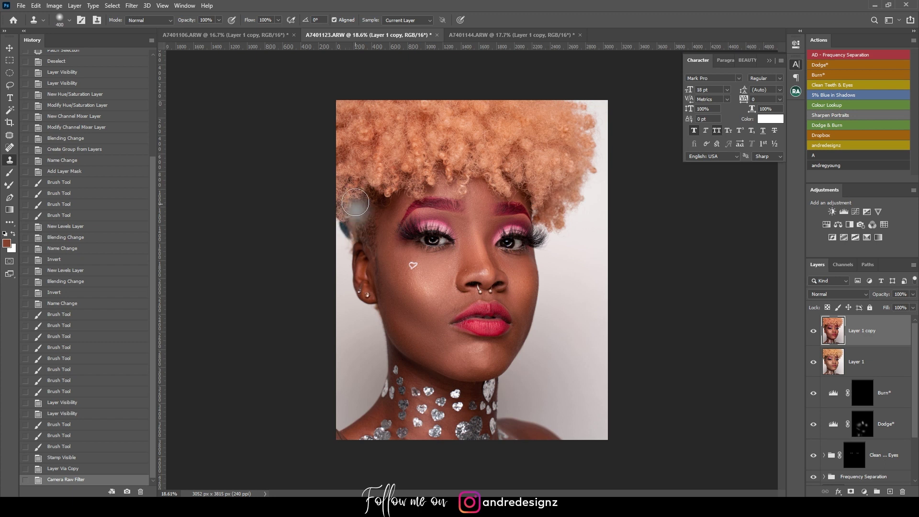
left_click(350, 188, "alt")
left_click_drag(341, 222, 350, 239)
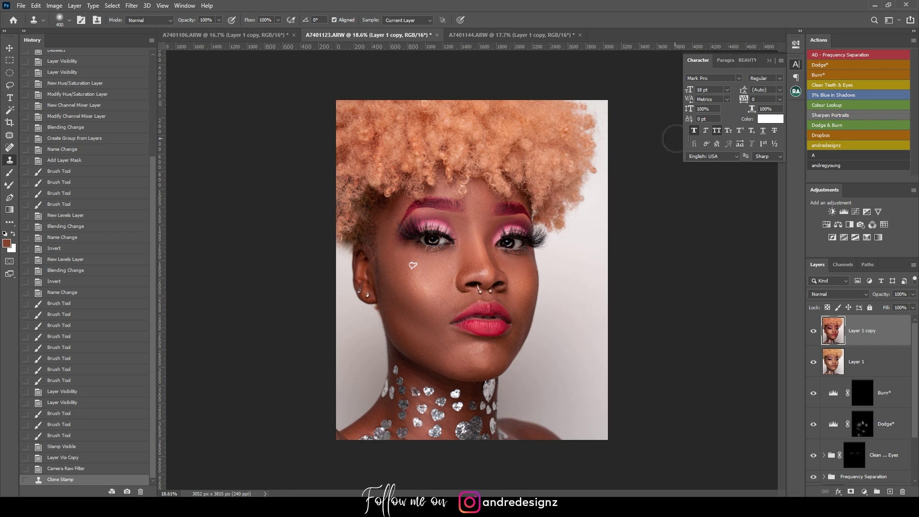
Step: Try to extend the hair to the photo's right edge with an 800 px Clone Stamp
key("bracketright")
key("bracketright")
key("bracketright")
key("bracketright")
mouse_move(600, 125)
left_mouse_down()
mouse_move(603, 147)
mouse_move(592, 168)
mouse_move(616, 182)
left_mouse_up()
left_click(553, 129, "alt")
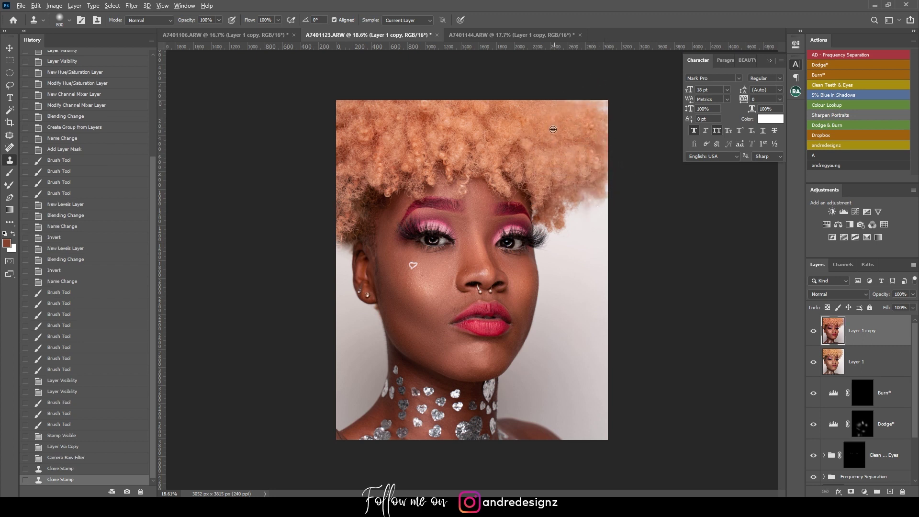
left_click_drag(580, 115, 610, 122)
left_click_drag(560, 180, 575, 207)
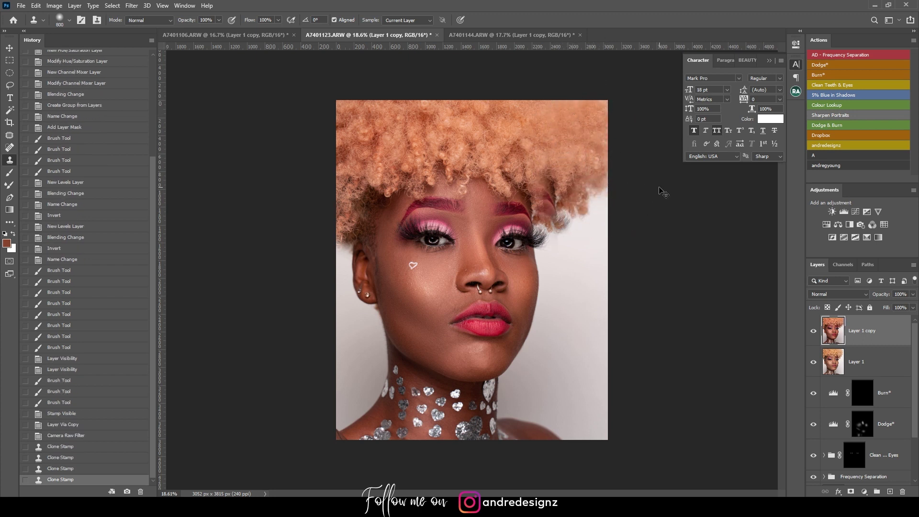
Step: Undo the clone strokes along the photo's right edge, keeping the one at the hair's left edge
key("ctrl+z")
key("ctrl+z")
key("ctrl+z")
key("ctrl+z")
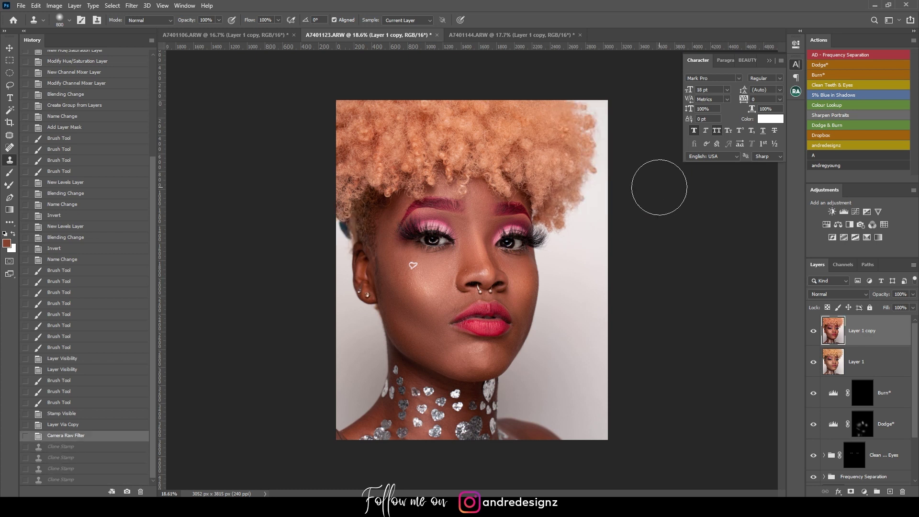
key("ctrl+shift+z")
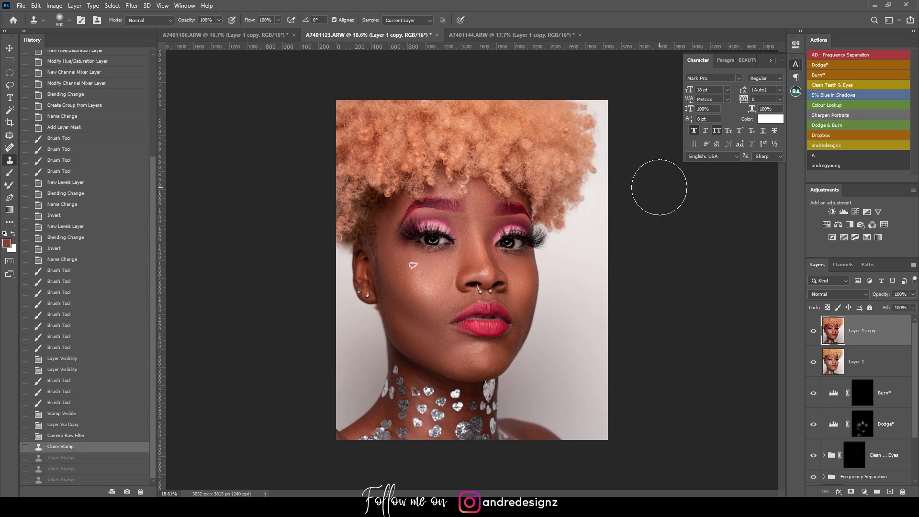
Step: Patch the small skin blemishes on the nose and the right-hand cheek of A7401123.ARW
scroll(523, 266, "up", 5)
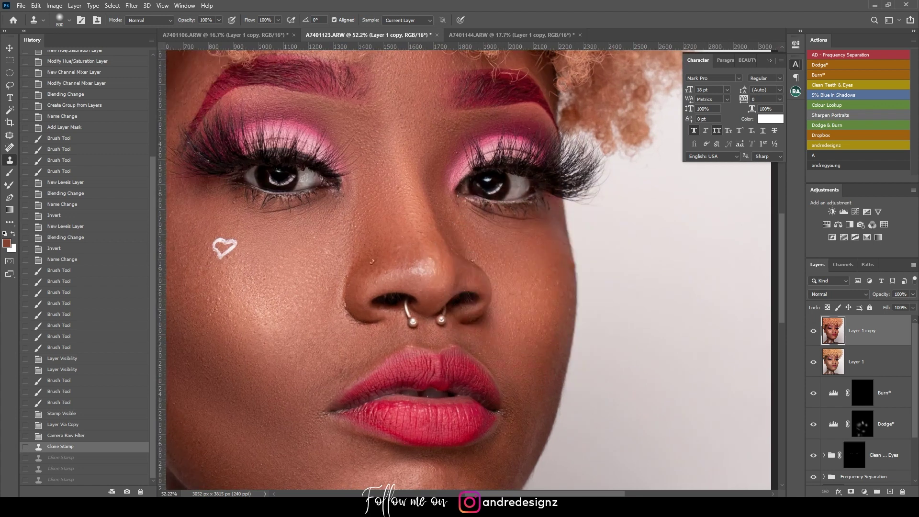
key("j")
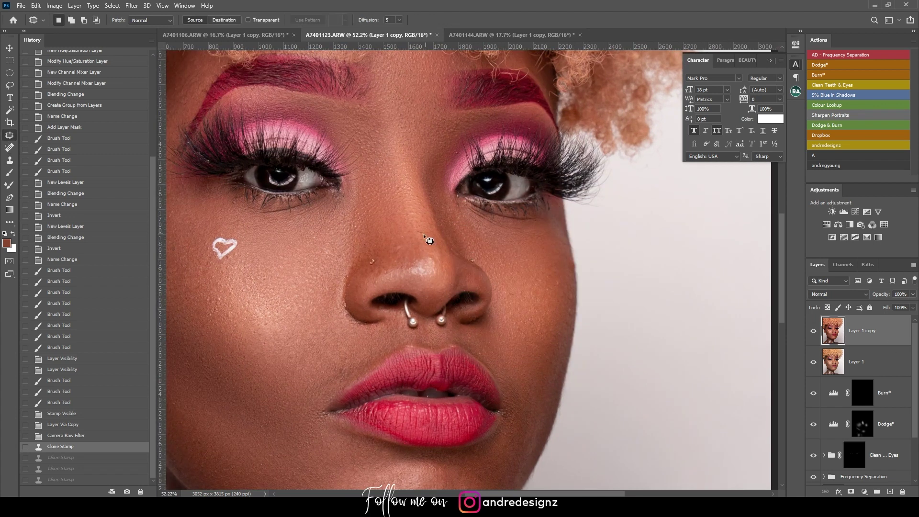
key("ctrl+d")
mouse_move(404, 240)
left_mouse_down()
mouse_move(432, 262)
mouse_move(465, 254)
left_mouse_up()
key("ctrl+d")
key("ctrl+d")
left_click_drag(574, 294, 511, 298)
key("ctrl+d")
left_click_drag(514, 298, 526, 296)
key("ctrl+d")
left_click_drag(524, 296, 530, 306)
key("ctrl+d")
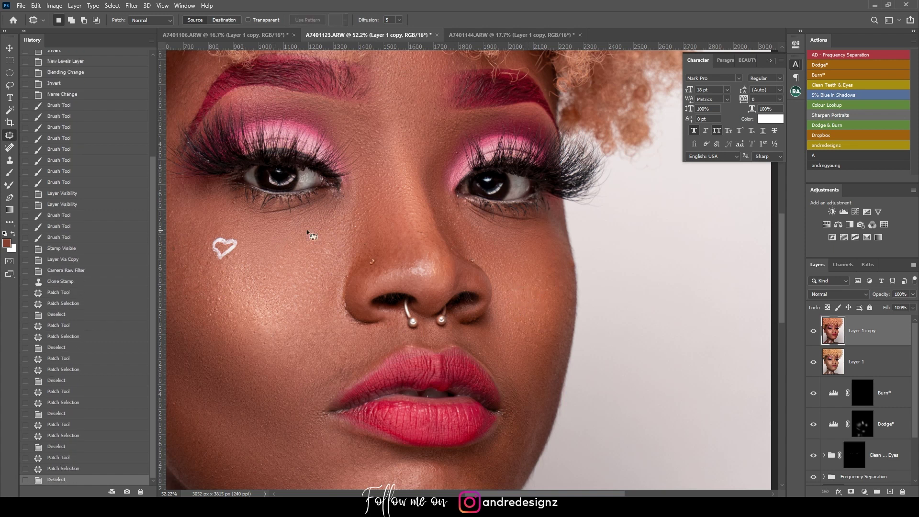
Step: Patch the remaining spots beside the nose and on the left-hand cheek around the painted heart
left_click_drag(358, 228, 362, 229)
left_click_drag(362, 231, 394, 218)
key("ctrl+d")
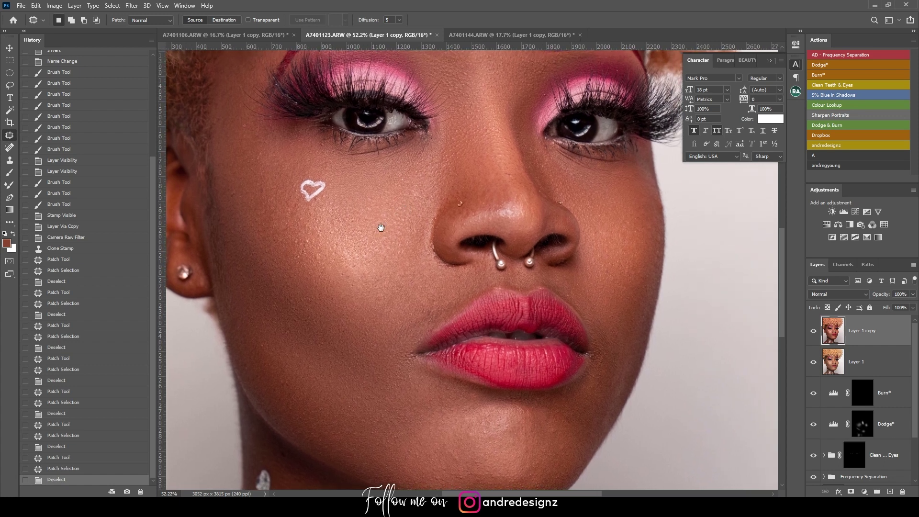
left_click_drag(307, 248, 316, 267)
key("ctrl+d")
left_click_drag(356, 220, 306, 314)
left_click_drag(364, 228, 444, 283)
left_click_drag(276, 272, 288, 287)
key("ctrl+d")
left_click_drag(409, 292, 255, 239)
left_click_drag(331, 261, 331, 184)
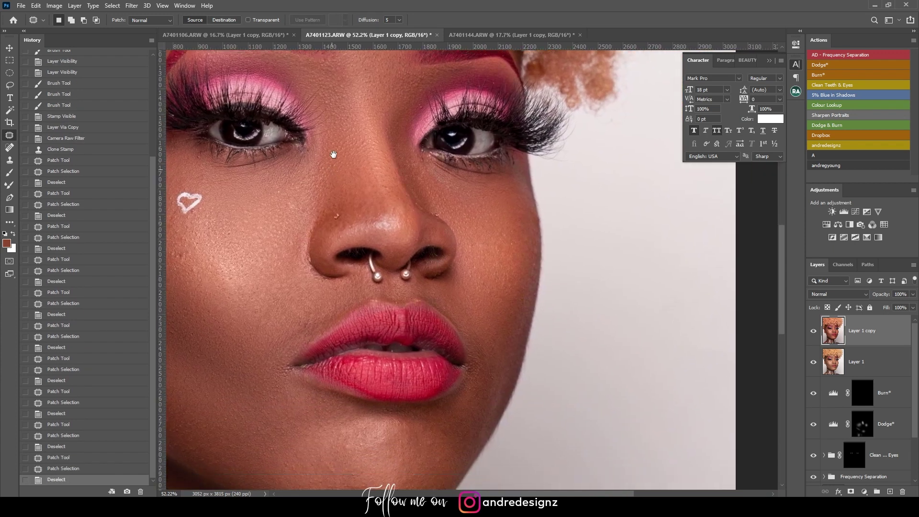
Step: Patch the uneven skin spots on the chin and below the lips
left_click_drag(320, 290, 308, 159)
left_click_drag(376, 321, 371, 264)
left_click_drag(415, 287, 424, 289)
mouse_move(425, 287)
left_mouse_down()
mouse_move(414, 265)
mouse_move(426, 269)
mouse_move(414, 264)
left_mouse_up()
left_click_drag(415, 267, 424, 267)
key("ctrl+d")
left_click_drag(330, 267, 345, 267)
left_click_drag(345, 269, 357, 272)
key("ctrl+d")
mouse_move(311, 292)
left_mouse_down()
mouse_move(326, 294)
mouse_move(316, 290)
left_mouse_up()
mouse_move(318, 293)
left_mouse_down()
mouse_move(340, 277)
mouse_move(335, 267)
left_mouse_up()
mouse_move(330, 271)
left_mouse_down()
mouse_move(335, 281)
mouse_move(321, 305)
mouse_move(321, 295)
left_mouse_up()
mouse_move(317, 298)
left_mouse_down()
mouse_move(330, 313)
mouse_move(343, 283)
left_mouse_up()
key("ctrl+d")
key("ctrl+d")
scroll(361, 143, "down", 15)
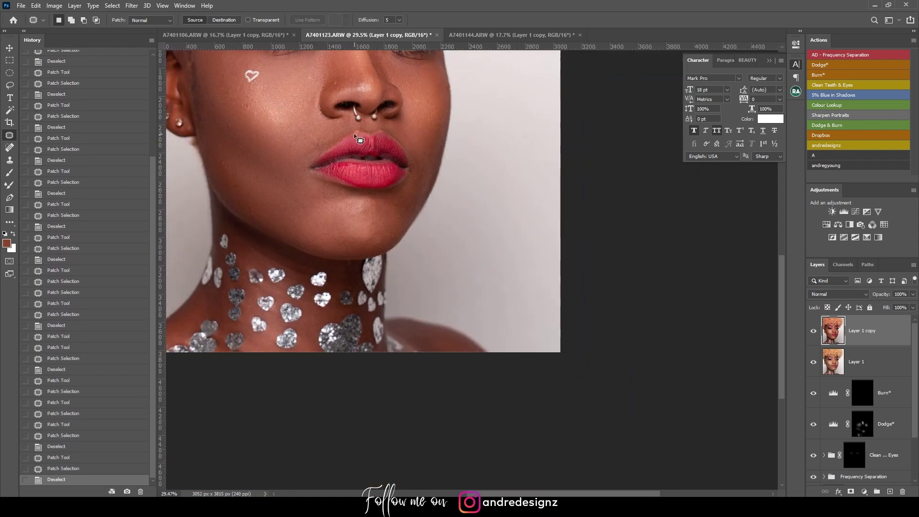
scroll(375, 194, "up", 5)
Step: Switch to A7401144.ARW and patch the blemishes on the cheek below the painted heart
left_click(472, 35)
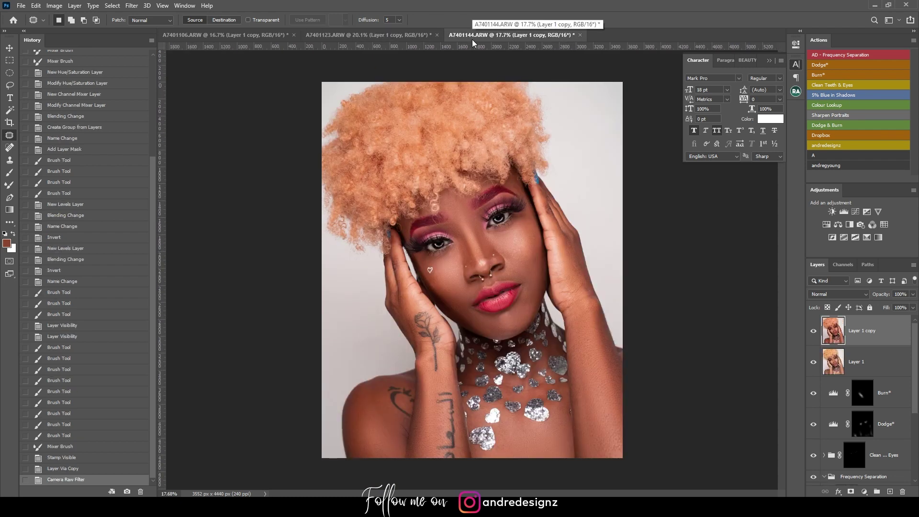
scroll(441, 291, "up", 8)
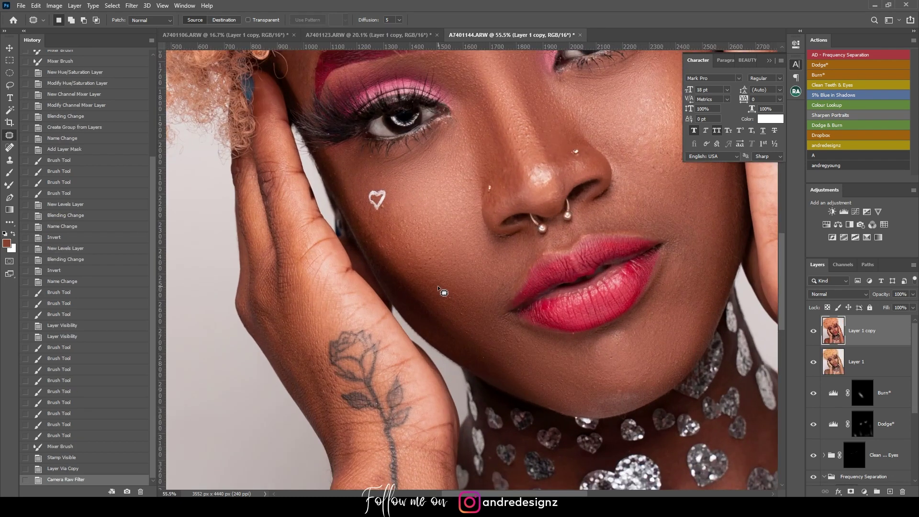
left_click_drag(413, 263, 415, 266)
mouse_move(413, 268)
left_mouse_down()
mouse_move(423, 273)
mouse_move(404, 268)
mouse_move(420, 272)
mouse_move(415, 243)
left_mouse_up()
key("ctrl+d")
key("ctrl+d")
left_click_drag(415, 246, 388, 246)
key("ctrl+d")
left_click_drag(389, 249, 397, 247)
key("ctrl+d")
Step: Patch the spots on the right-hand cheek and between the eyebrows of A7401144.ARW
left_click_drag(571, 269, 418, 232)
left_click_drag(456, 159, 436, 268)
mouse_move(488, 238)
left_mouse_down()
mouse_move(485, 250)
mouse_move(521, 237)
mouse_move(527, 248)
left_mouse_up()
key("ctrl+d")
key("ctrl+d")
left_click_drag(454, 188, 533, 240)
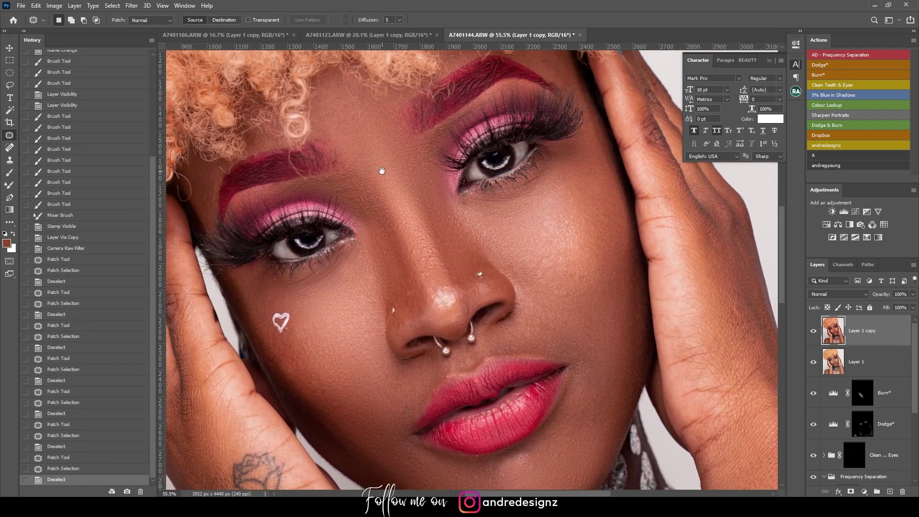
mouse_move(375, 136)
left_mouse_down()
mouse_move(394, 127)
mouse_move(389, 132)
left_mouse_up()
key("ctrl+d")
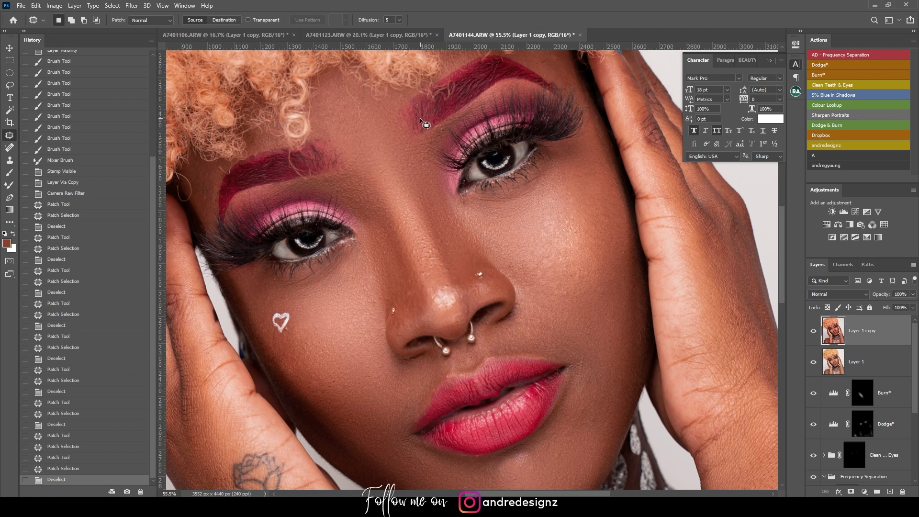
scroll(426, 124, "down", 5)
scroll(441, 144, "up", 1)
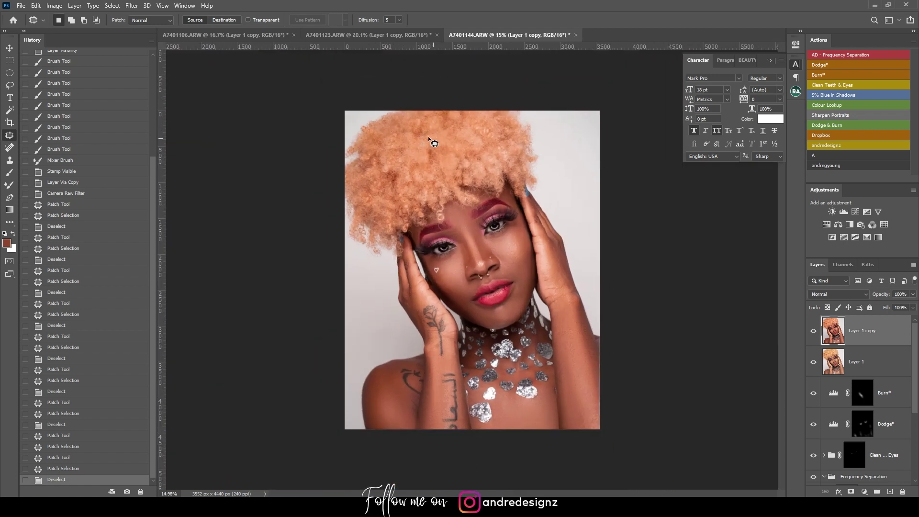
Step: Switch to A7401106.ARW and set up a Save for Web JPEG export with a width of 1080 px
left_click(259, 35)
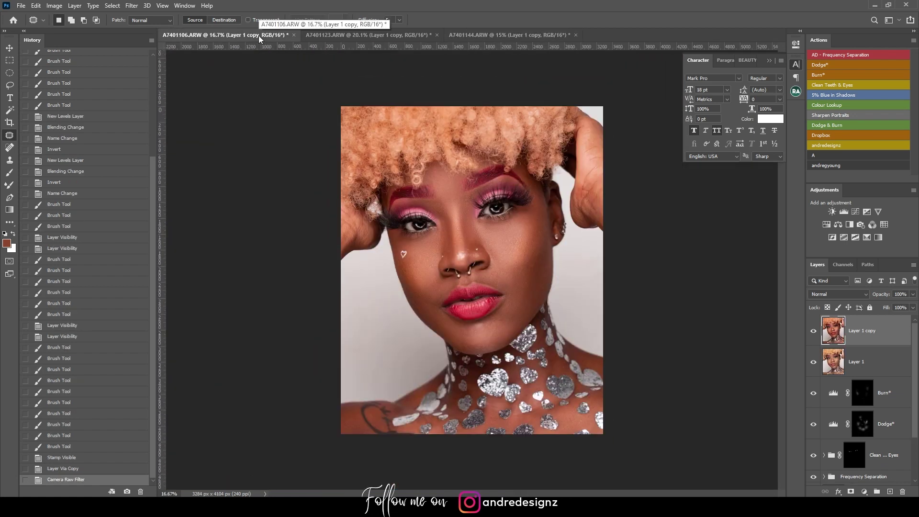
left_click(21, 6)
mouse_move(83, 146)
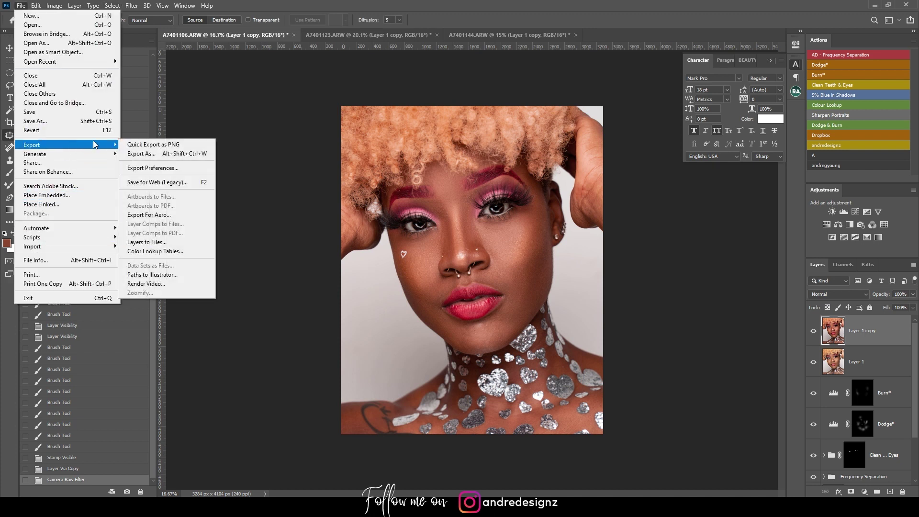
left_click(180, 183)
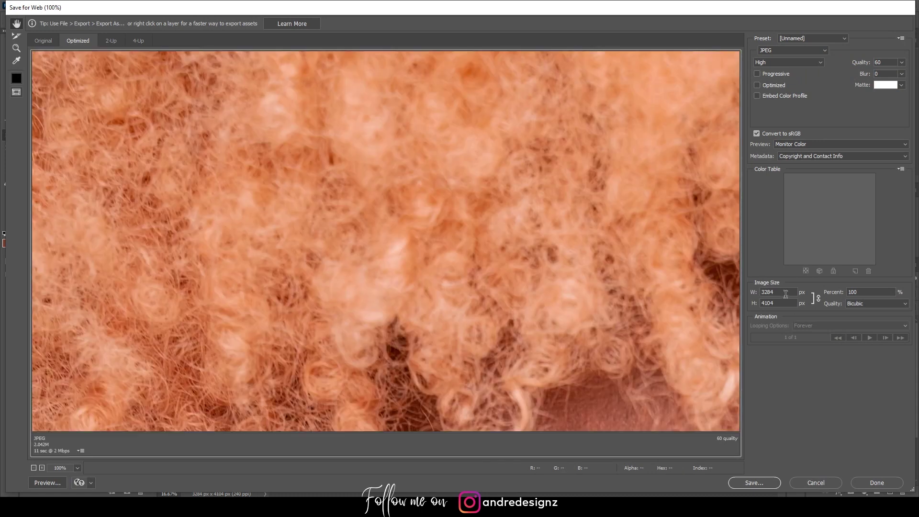
double_click(785, 293)
type("1080")
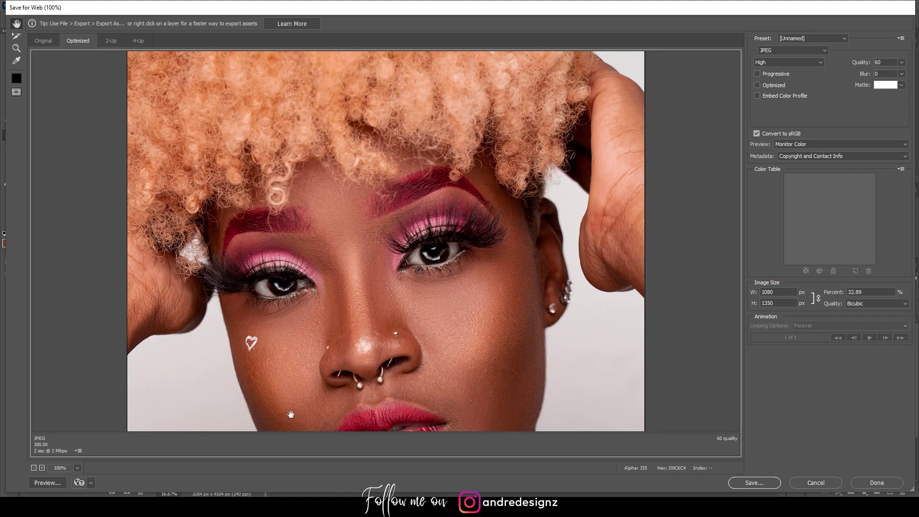
Step: Fit the export preview on screen and start saving the JPEG
left_click(79, 467)
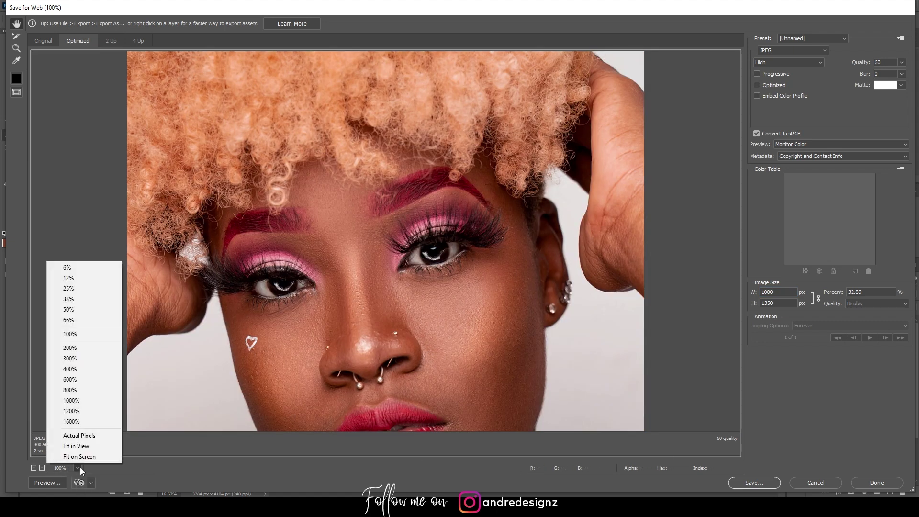
left_click(93, 456)
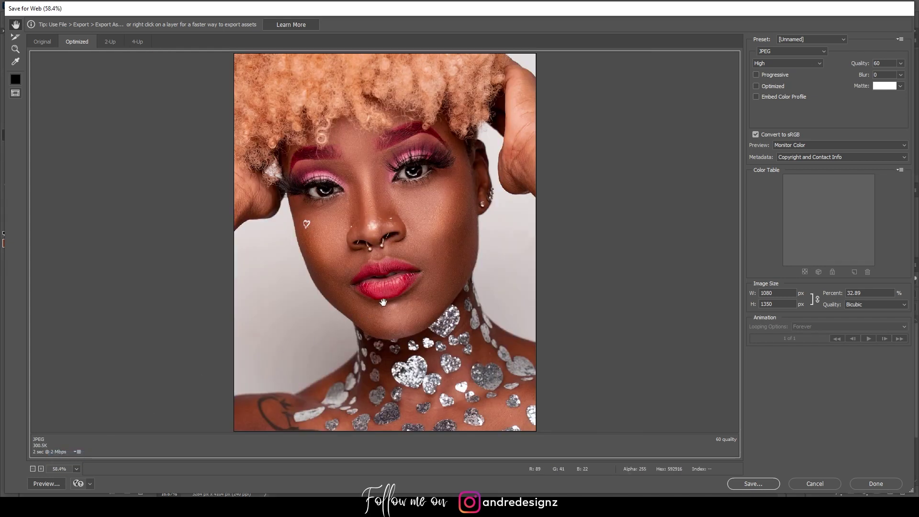
left_click(753, 483)
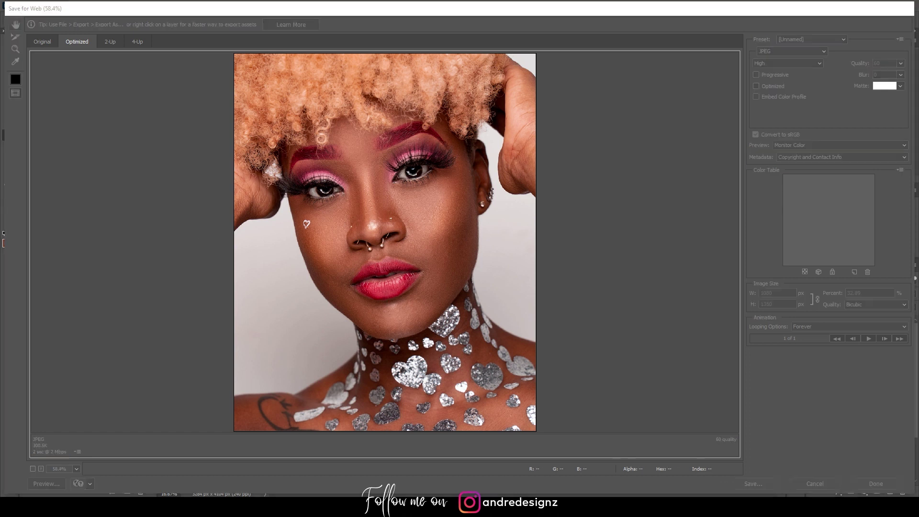